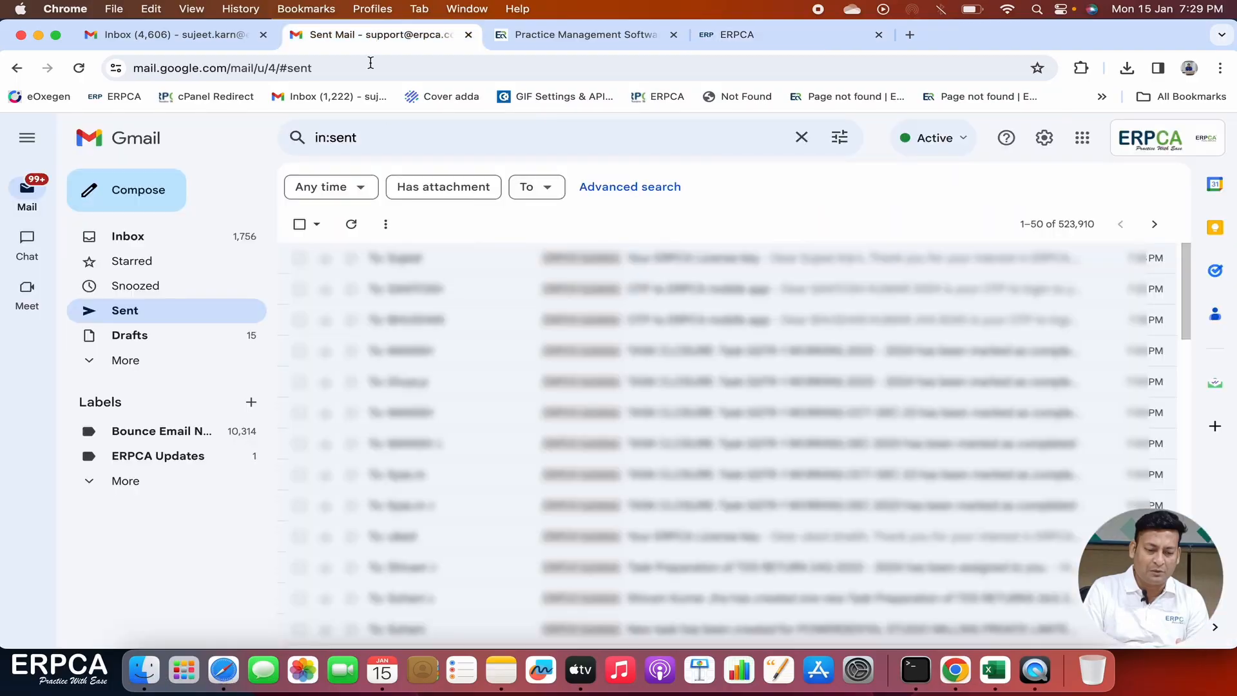
Step: Refresh the sent mail and open the "Your ERPCA License key" e-mail to read its activation instructions
click(351, 227)
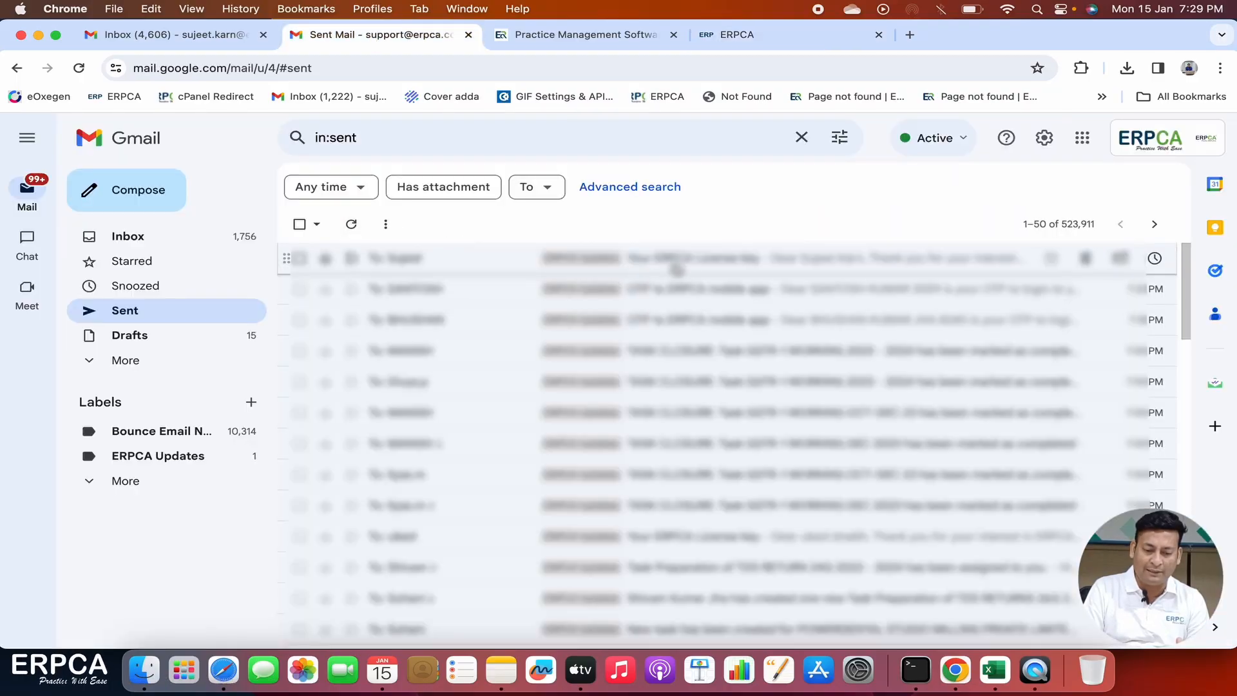
click(679, 265)
scroll(618, 415, down, 2)
scroll(583, 425, up, 1)
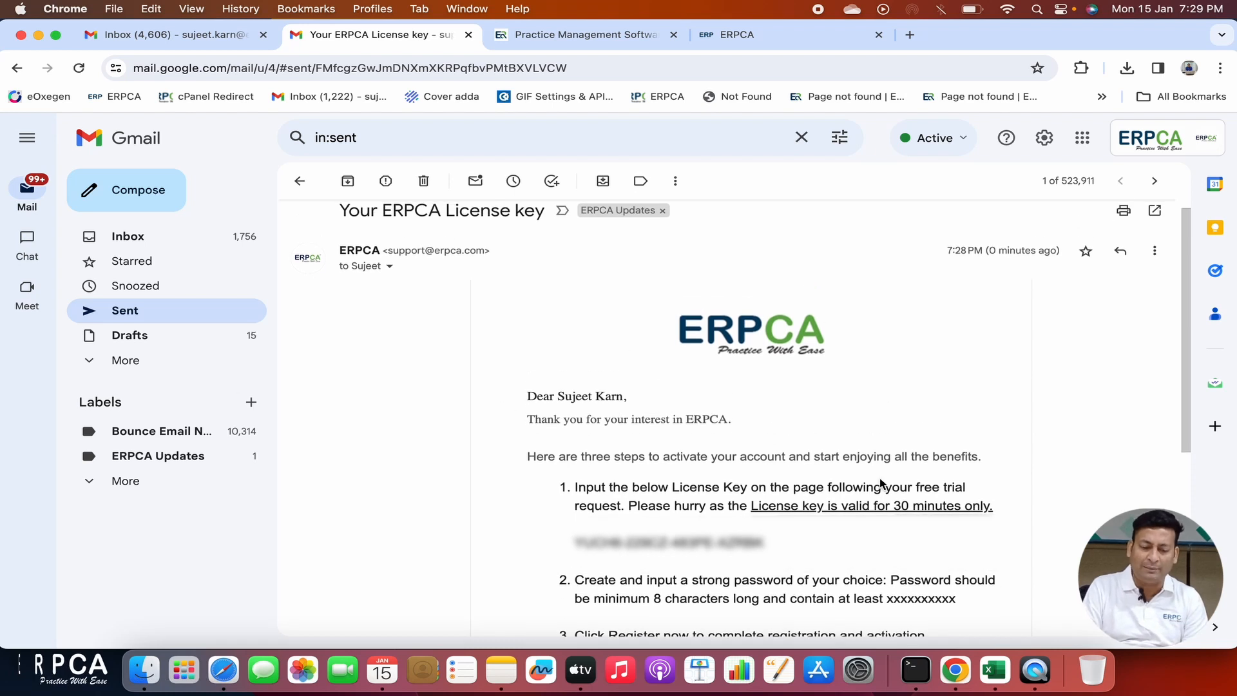
scroll(881, 483, down, 1)
scroll(638, 382, down, 3)
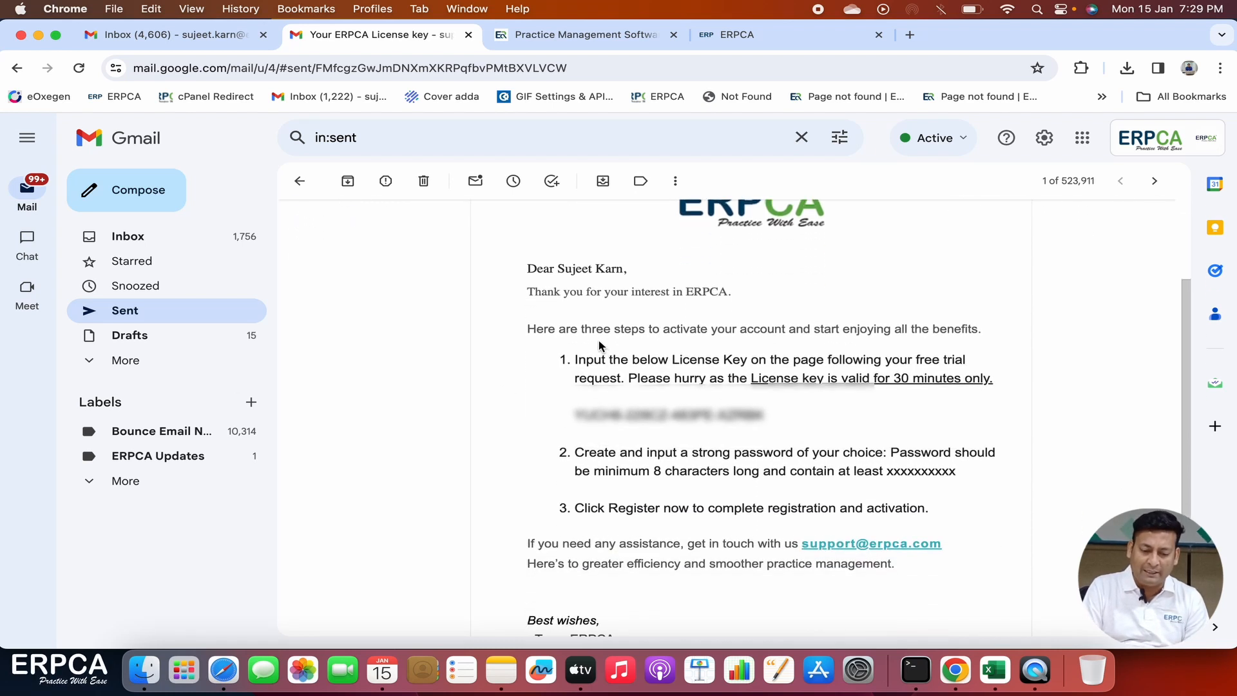
scroll(684, 424, down, 2)
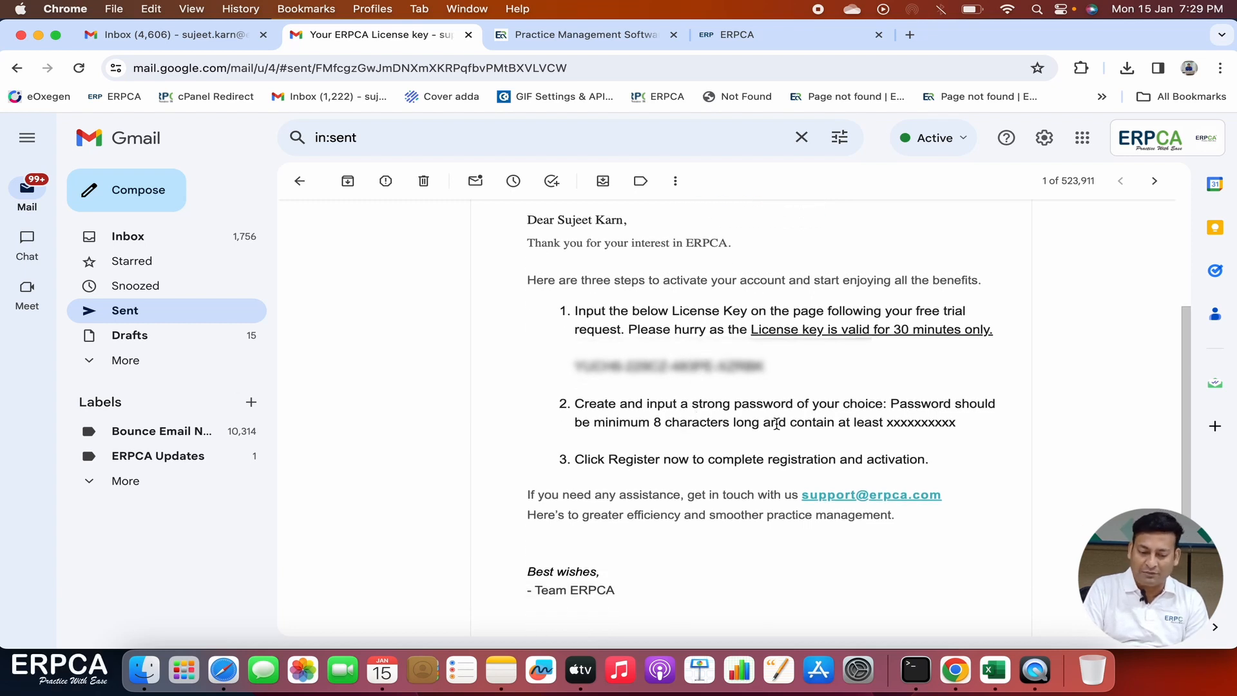
scroll(673, 418, up, 1)
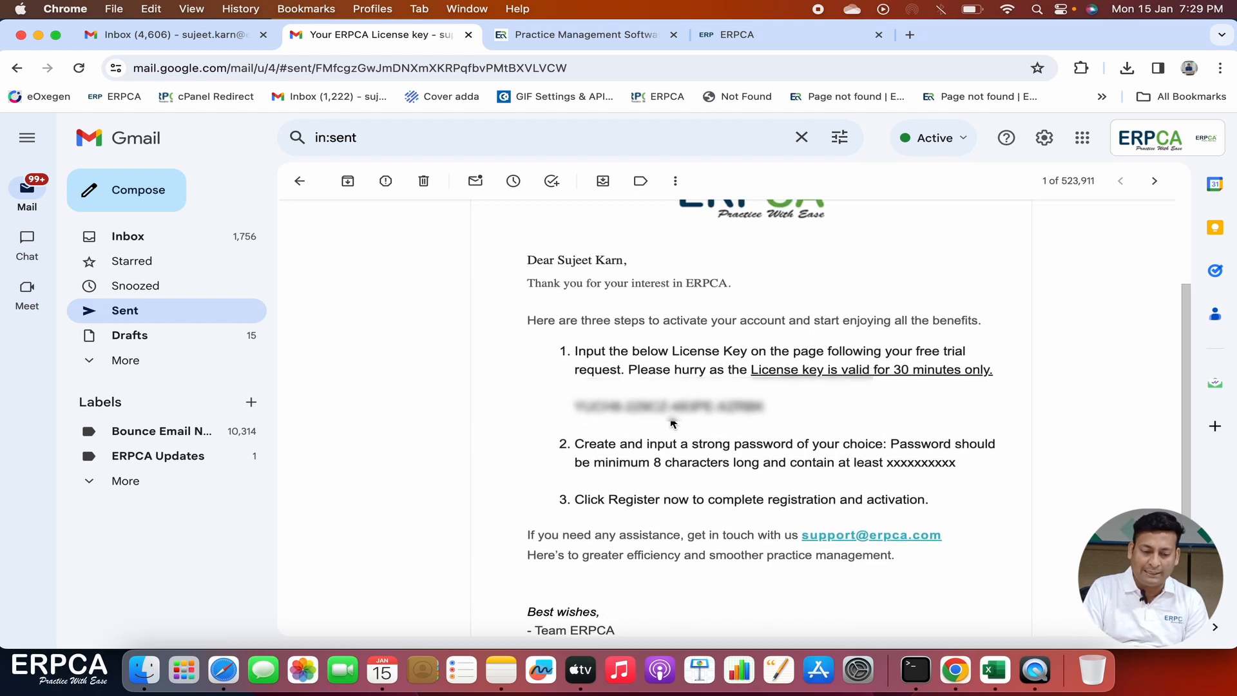
Step: Copy the license key from the e-mail and paste it into the License Key field of the ERPCA registration form
drag(573, 406, 716, 406)
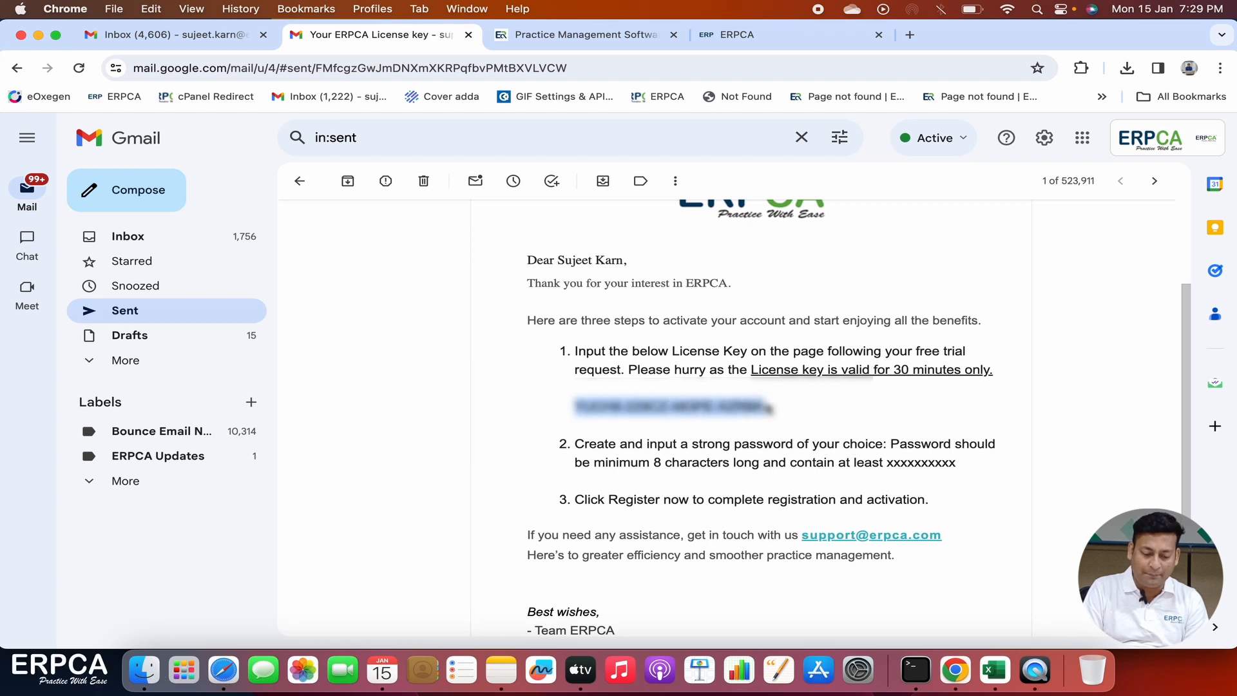
click(748, 34)
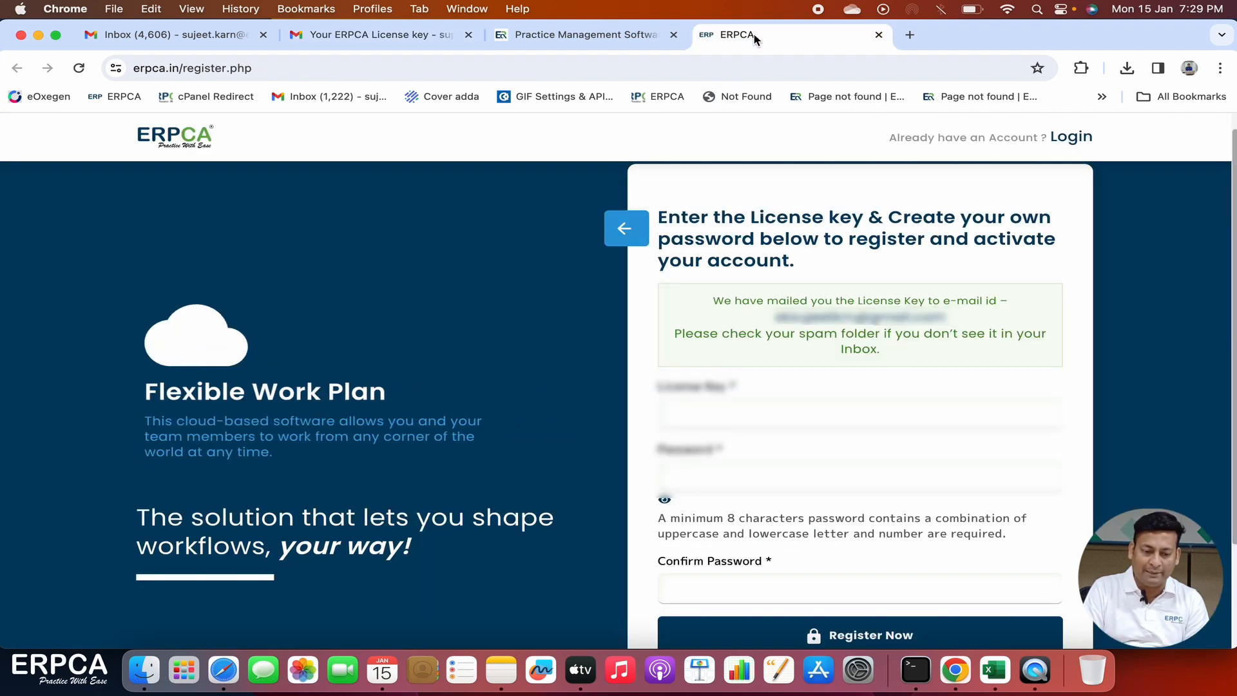
click(740, 415)
key(super+v)
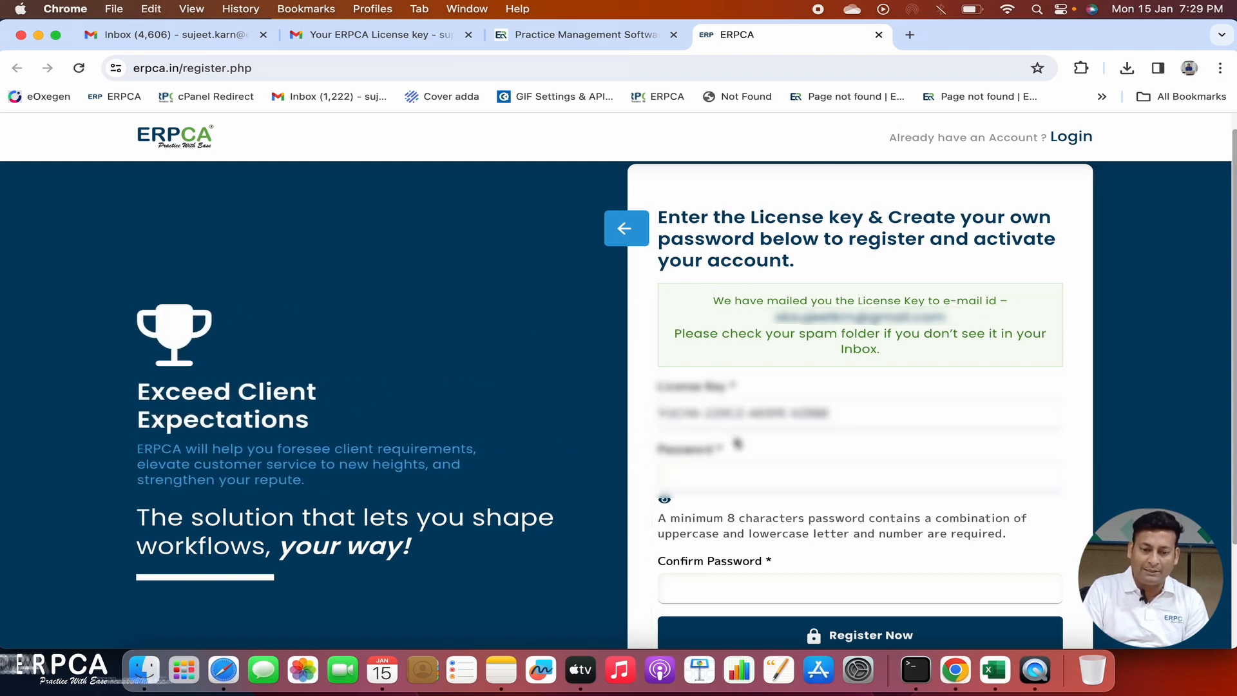
Step: Check the password requirements, then enter the account password and repeat it in the Confirm Password field
scroll(738, 445, down, 2)
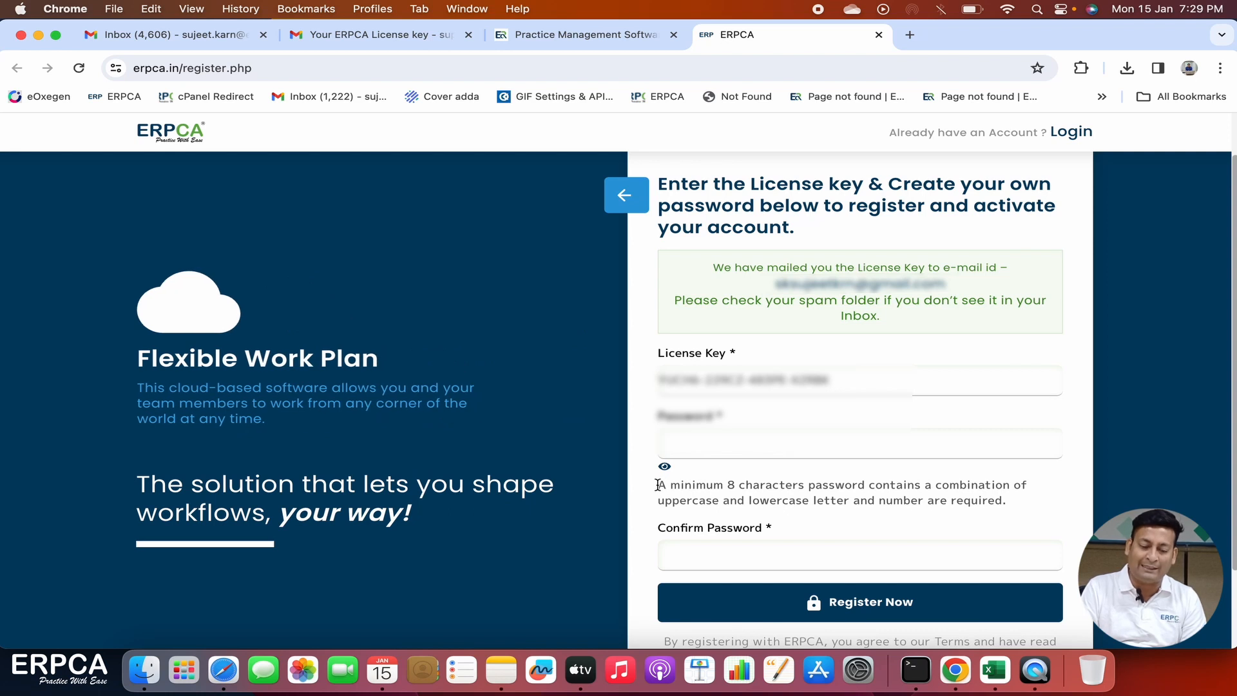
click(783, 484)
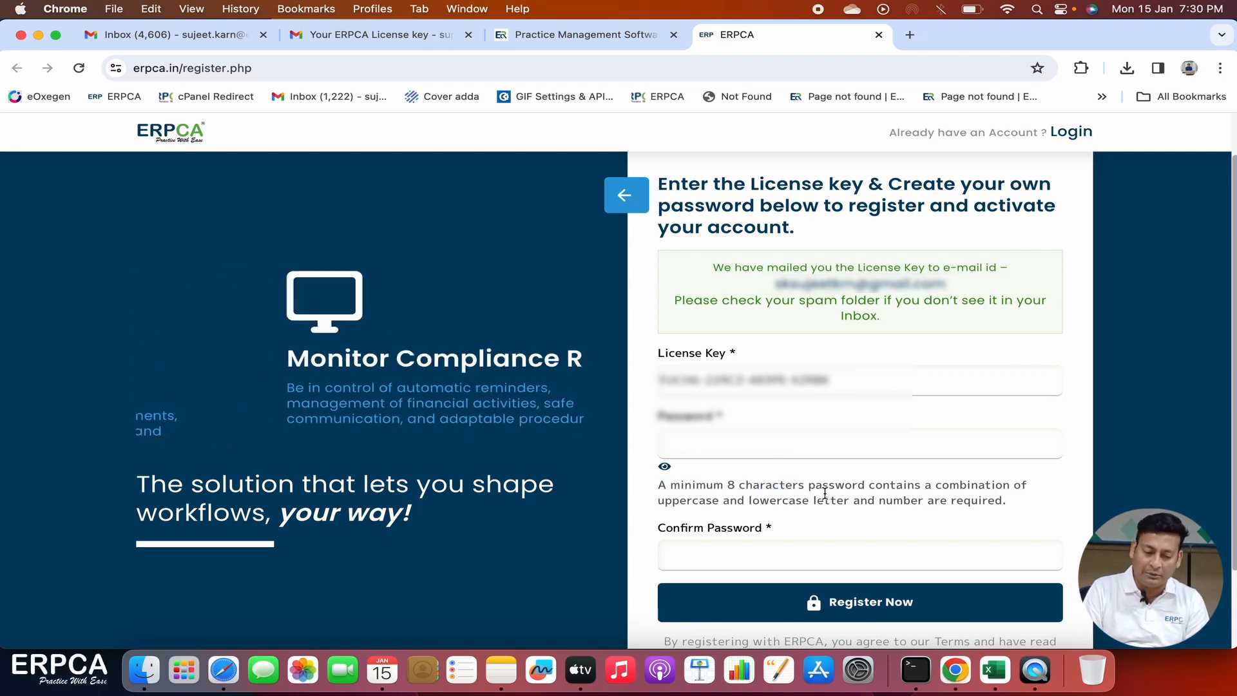
double_click(696, 501)
click(774, 501)
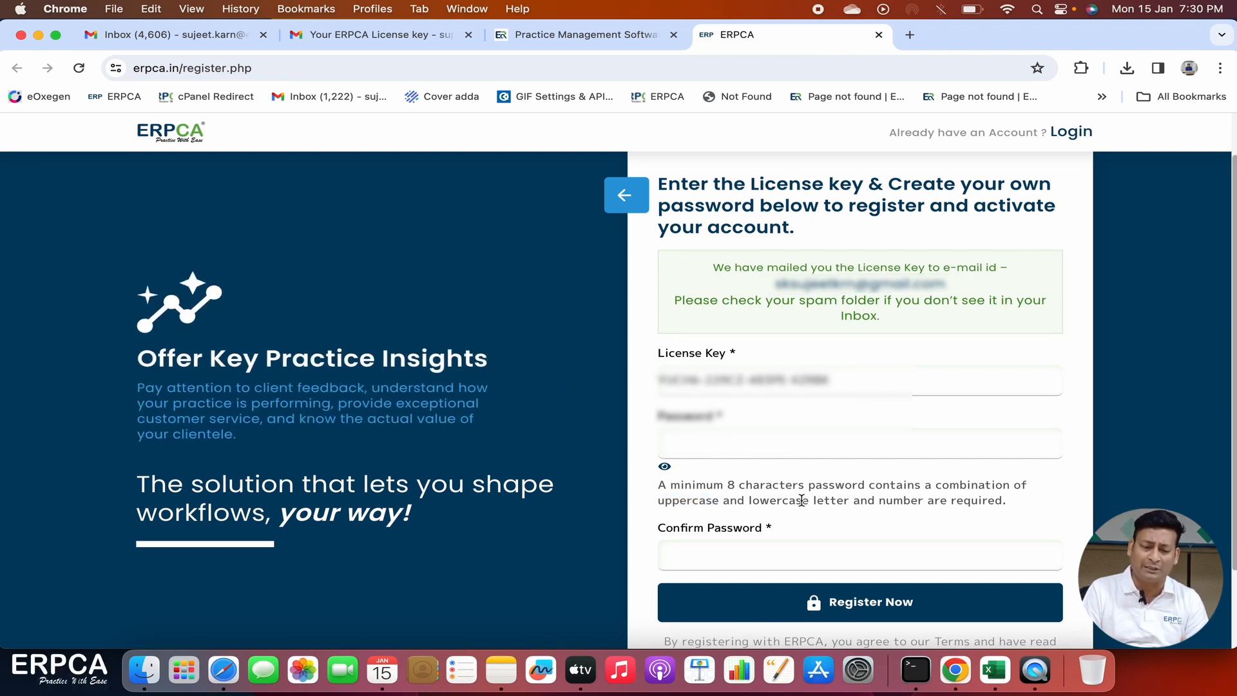
click(763, 443)
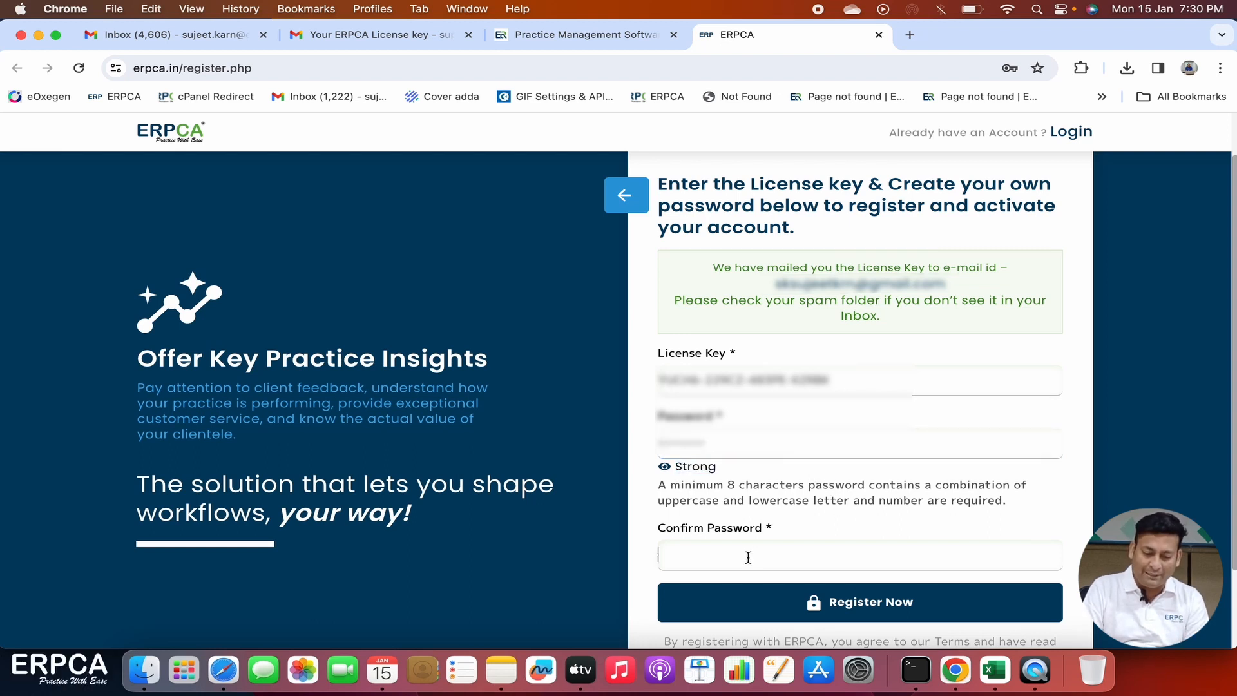
text(••••••)
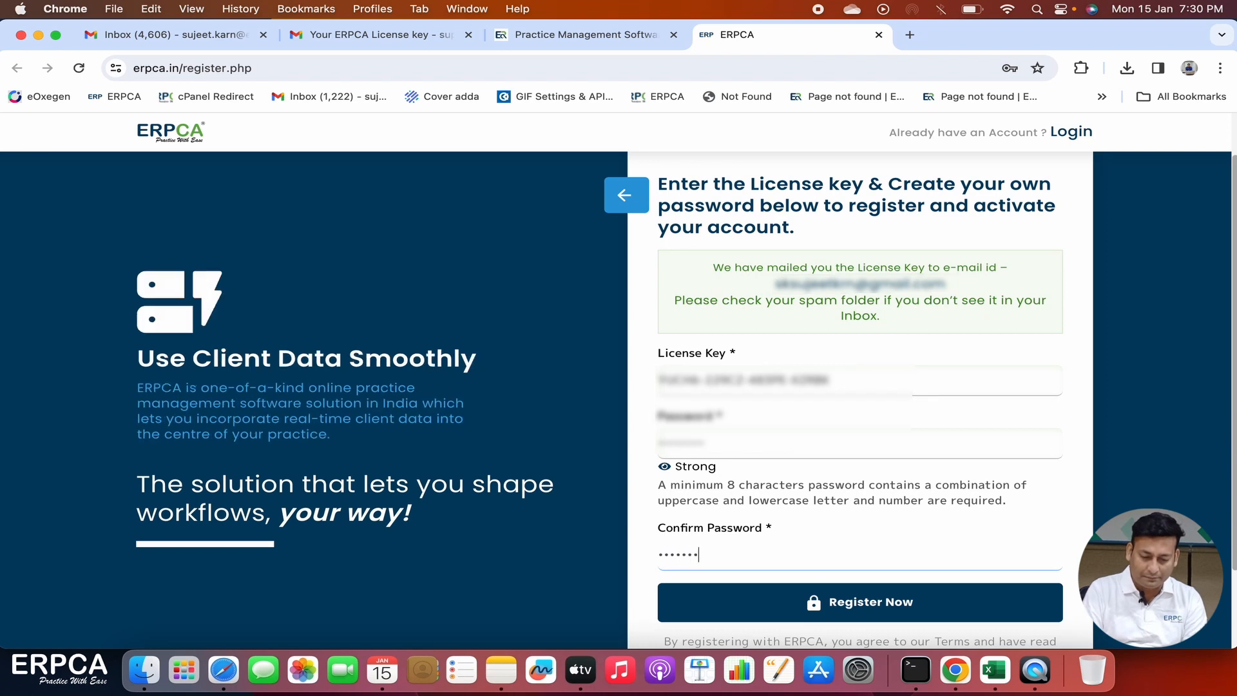
text(•)
Step: Submit the ERPCA registration and dismiss the welcome message
scroll(815, 538, down, 2)
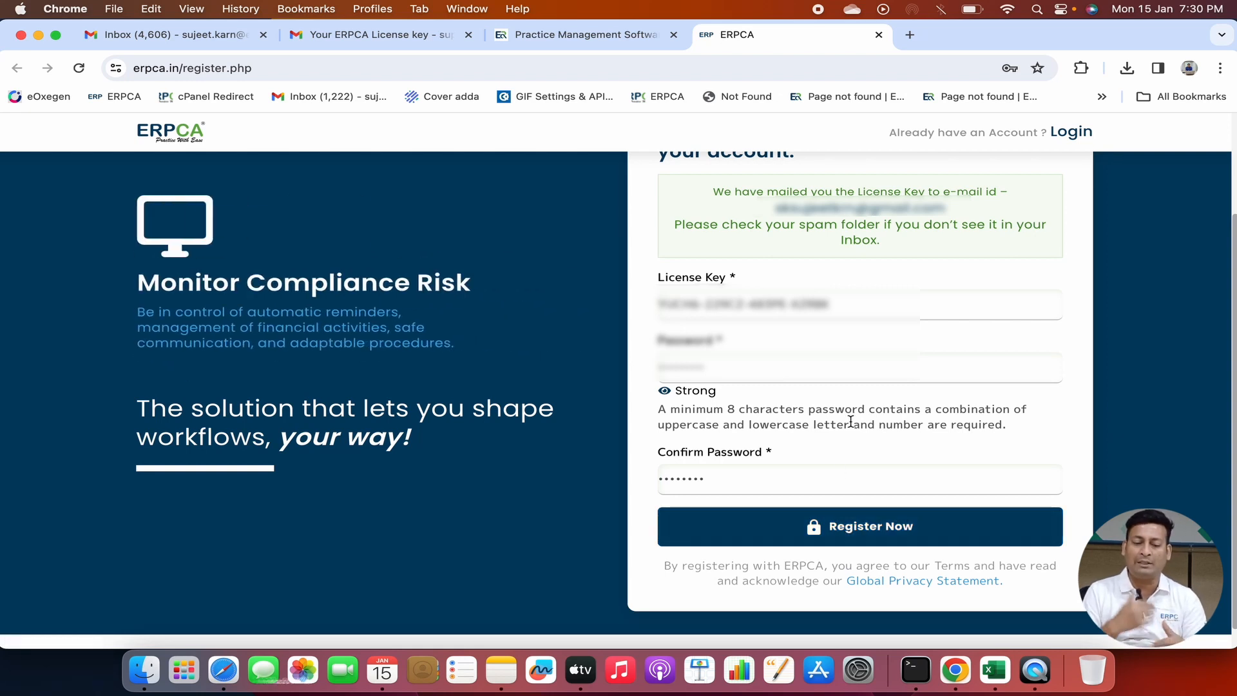
scroll(877, 308, up, 1)
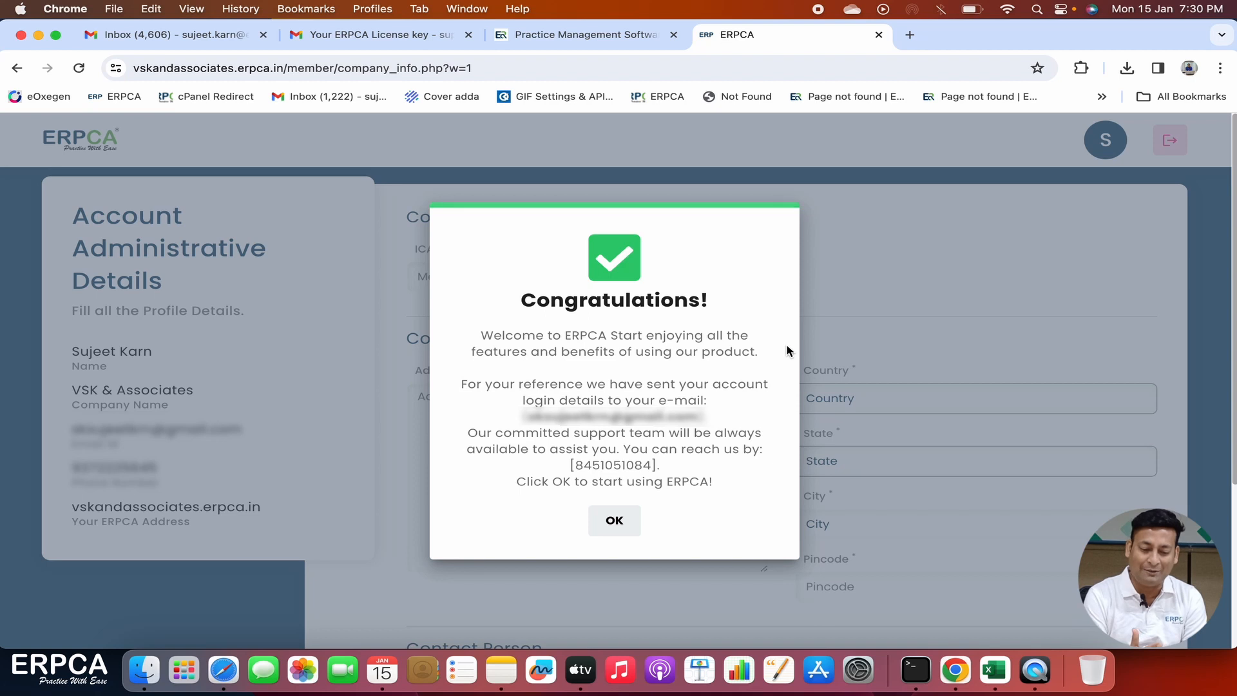
click(615, 520)
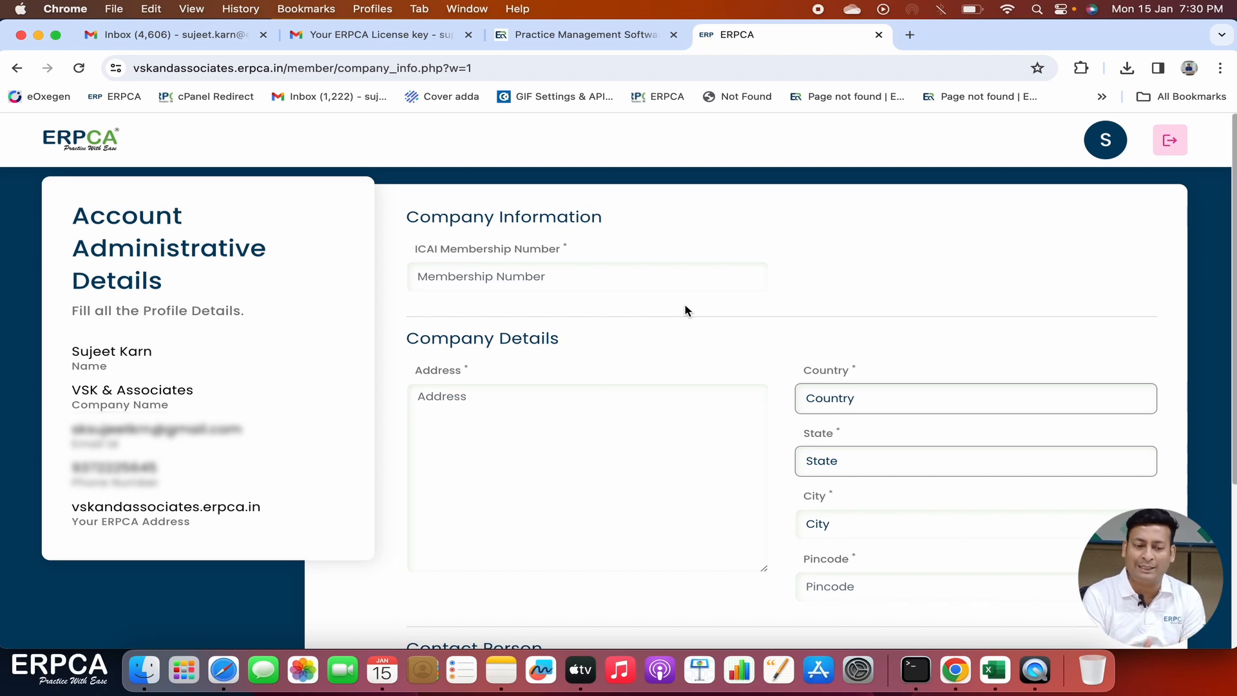
Step: Open the "ERPCA Account Activated" e-mail in the sent mail and review its login details and support information
click(395, 32)
click(314, 192)
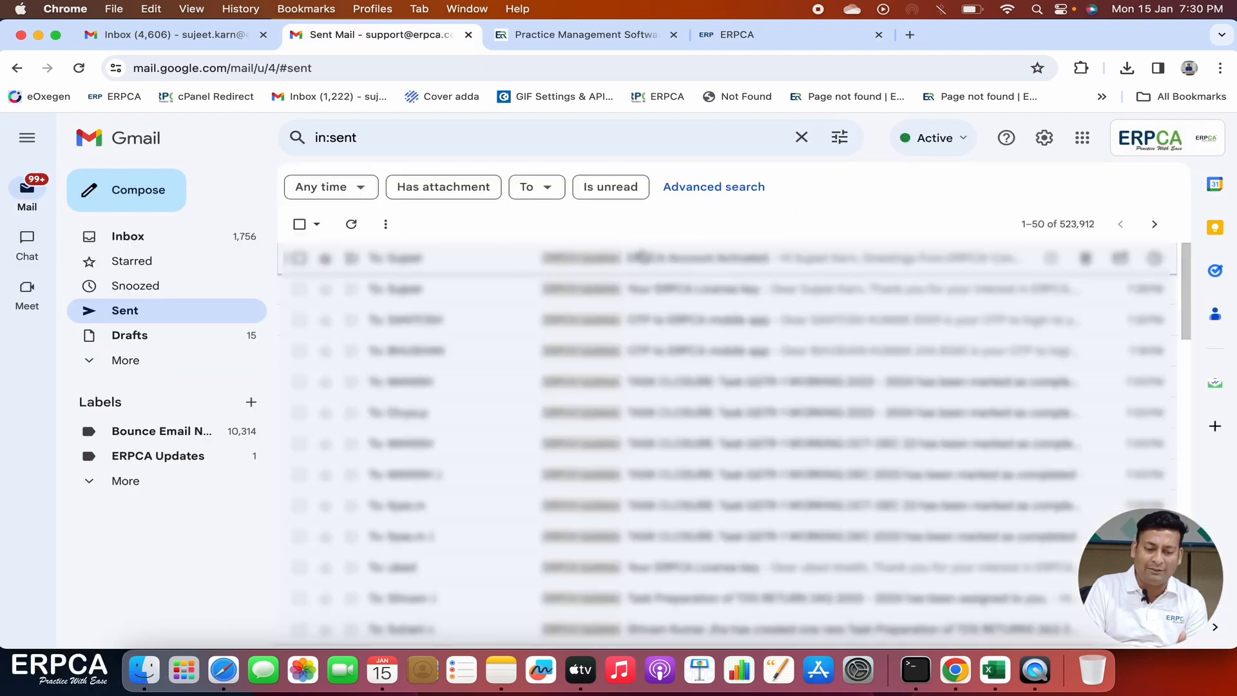
click(644, 261)
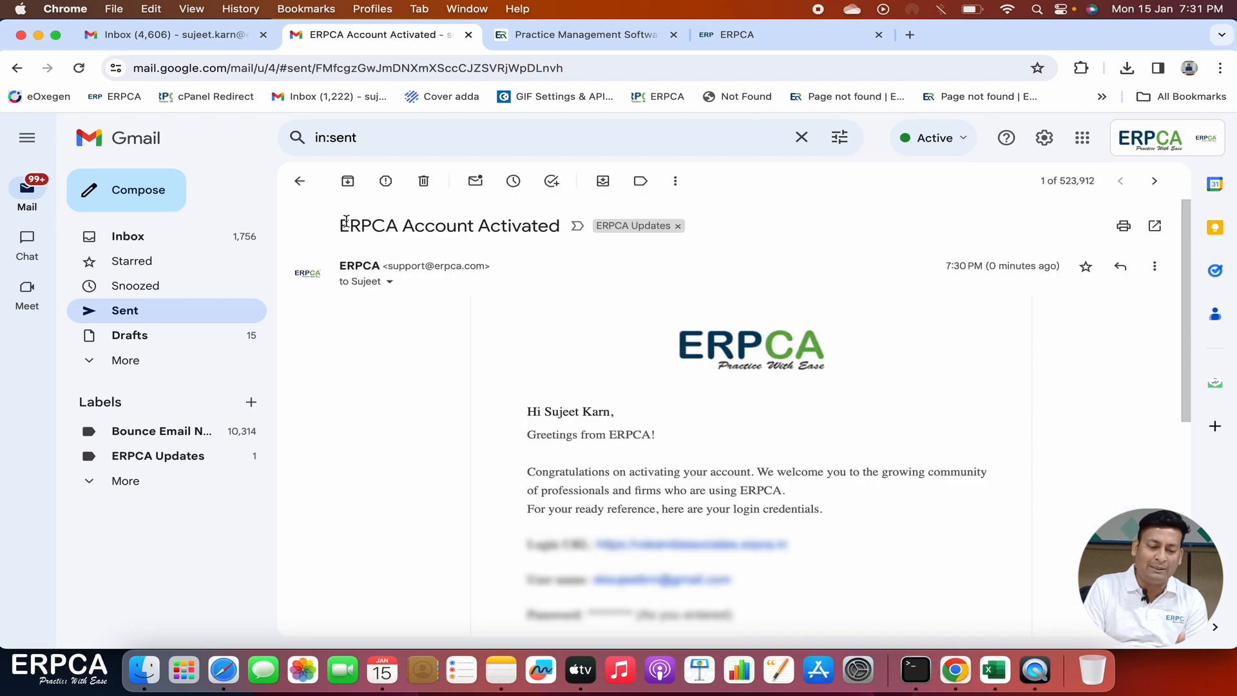
drag(341, 222, 544, 222)
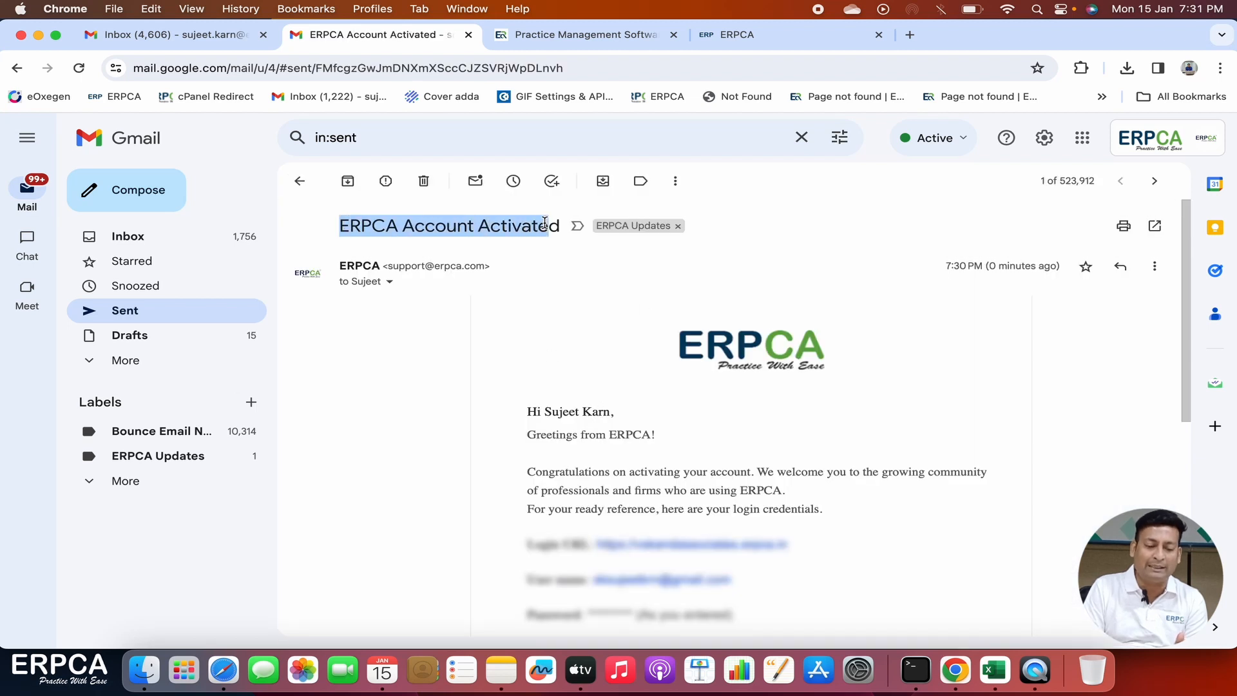
click(588, 425)
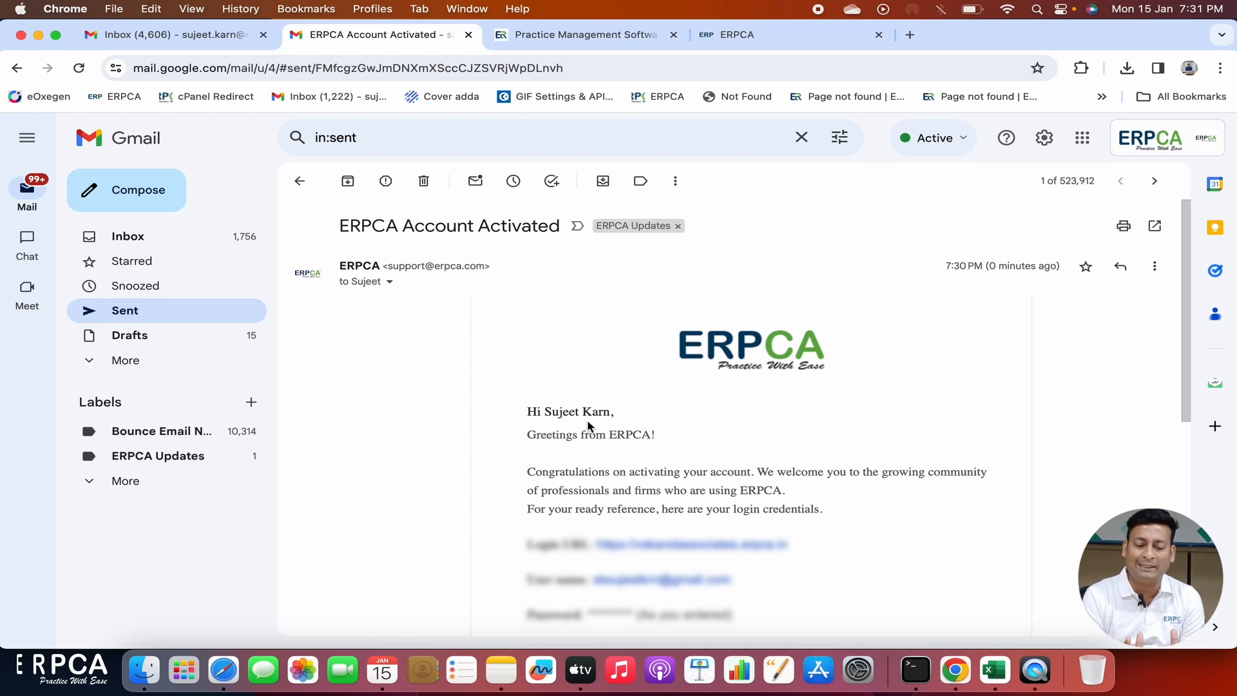
scroll(587, 425, down, 3)
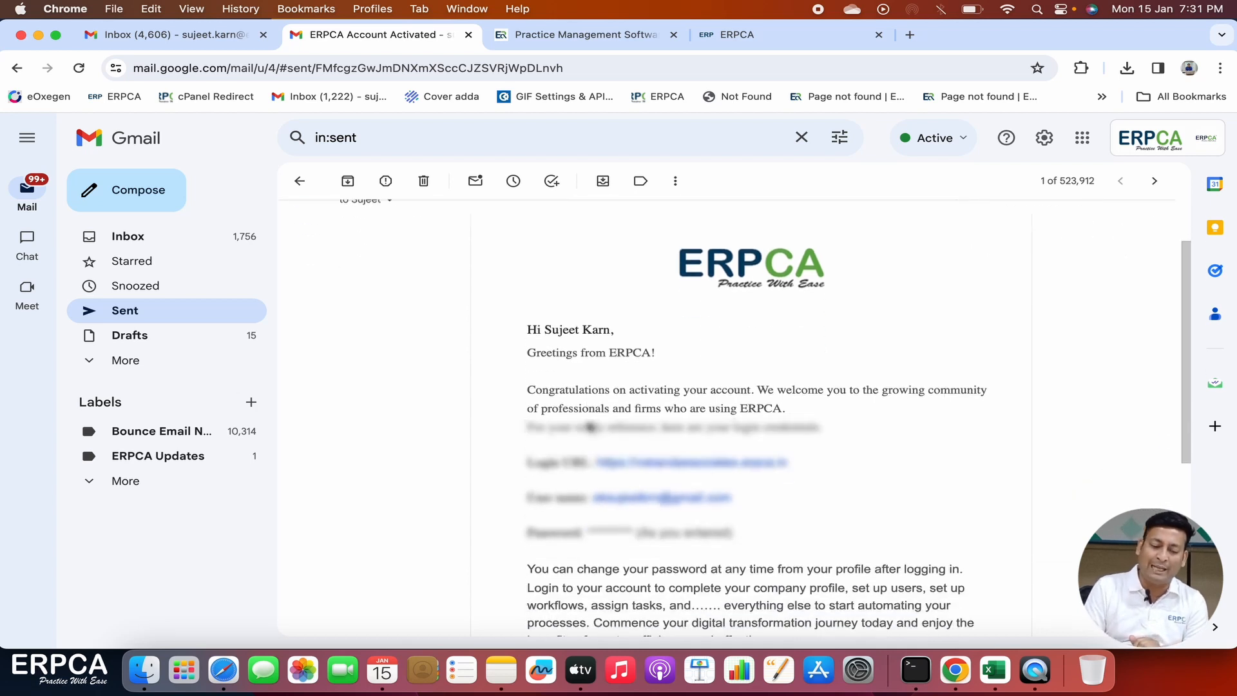
scroll(677, 499, down, 1)
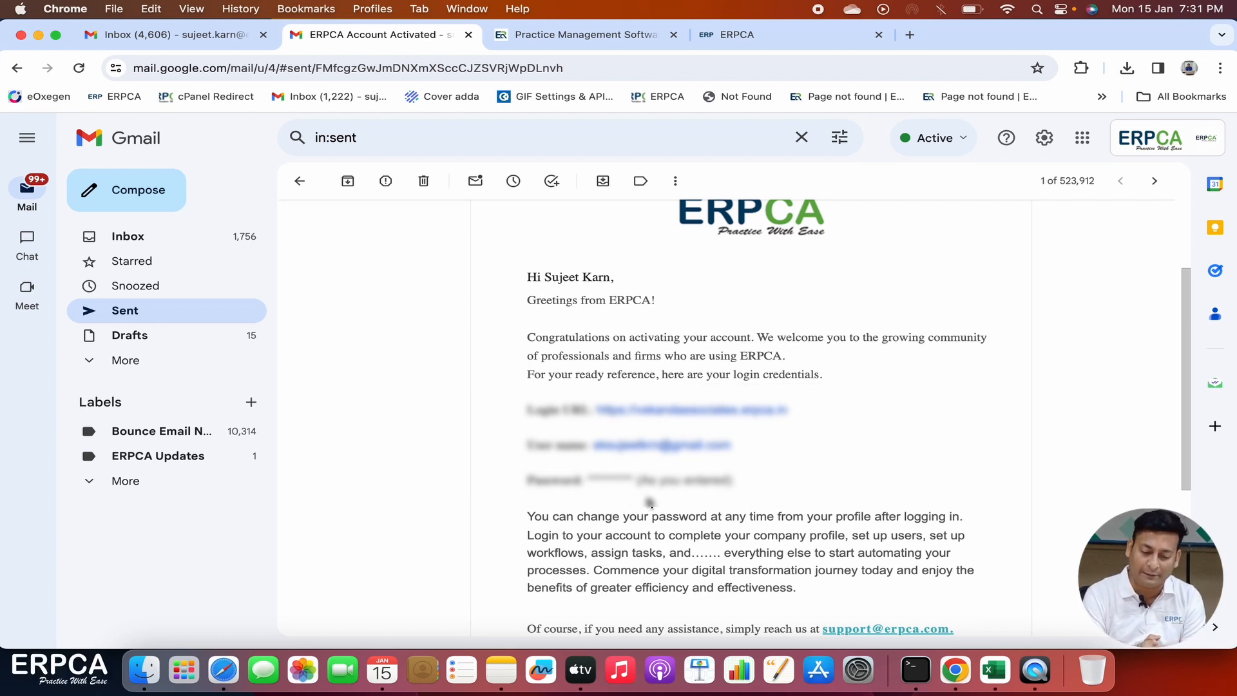
scroll(650, 502, down, 4)
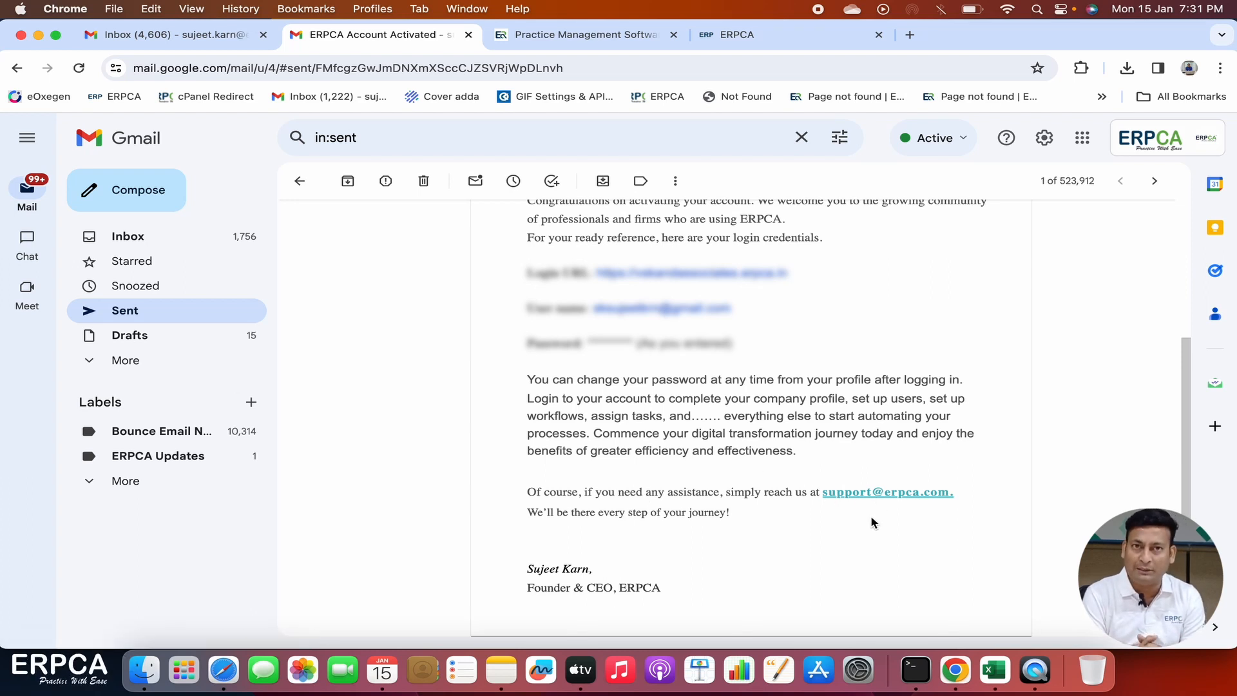
scroll(872, 520, up, 5)
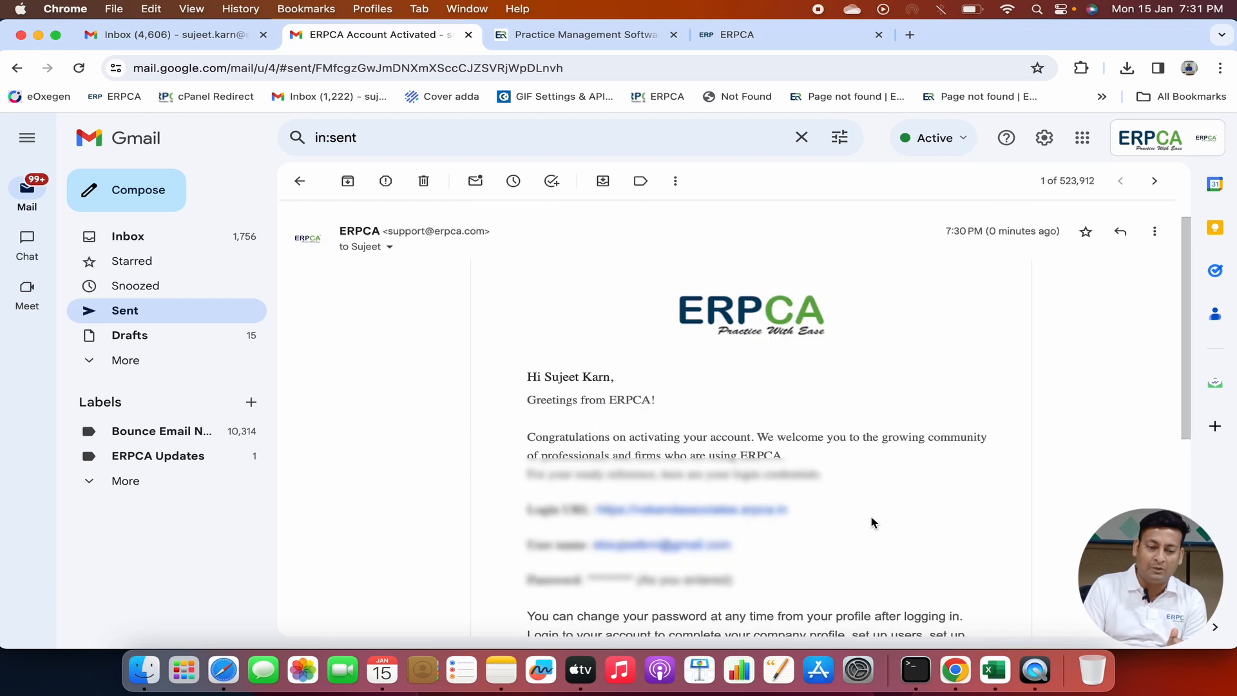
Step: Return to the ERPCA company information page and enter the ICAI membership number
click(785, 38)
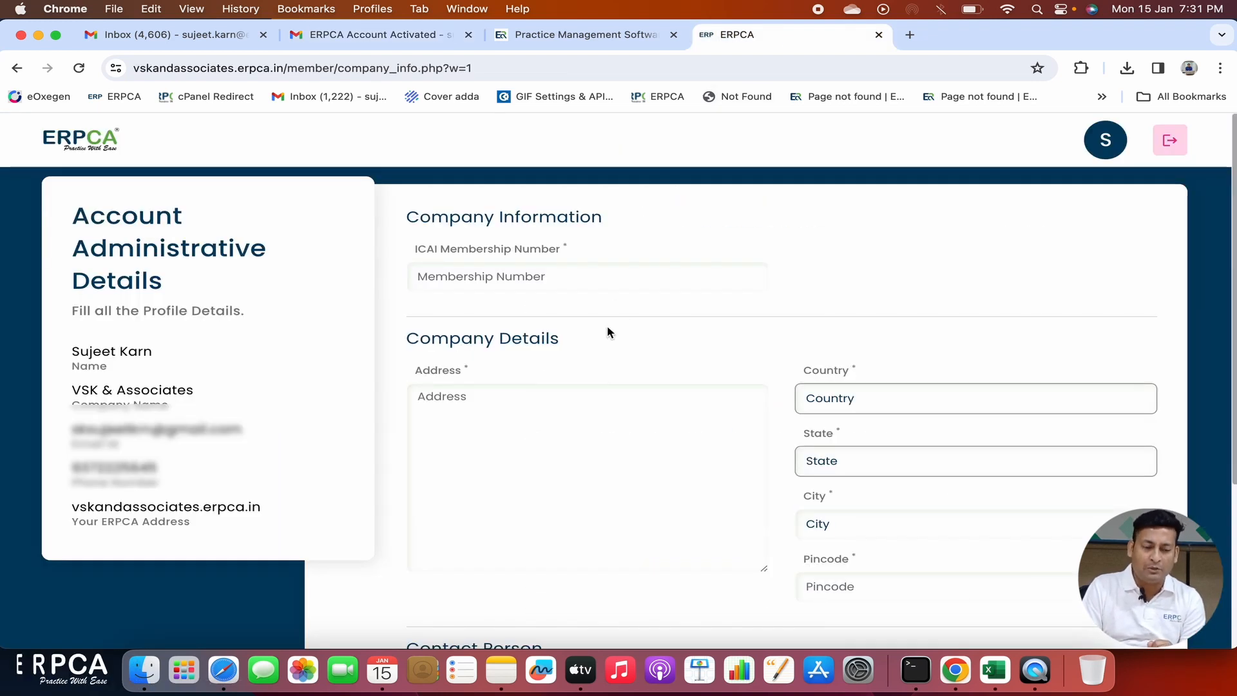
scroll(607, 331, down, 1)
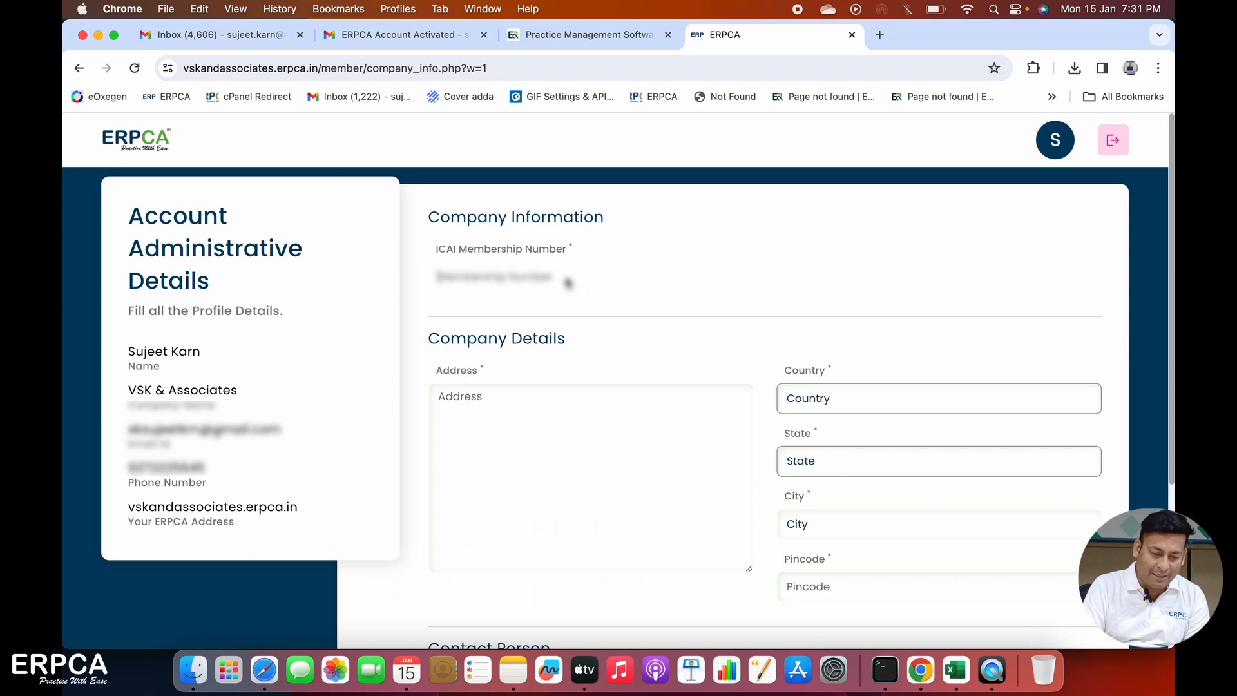
text(078)
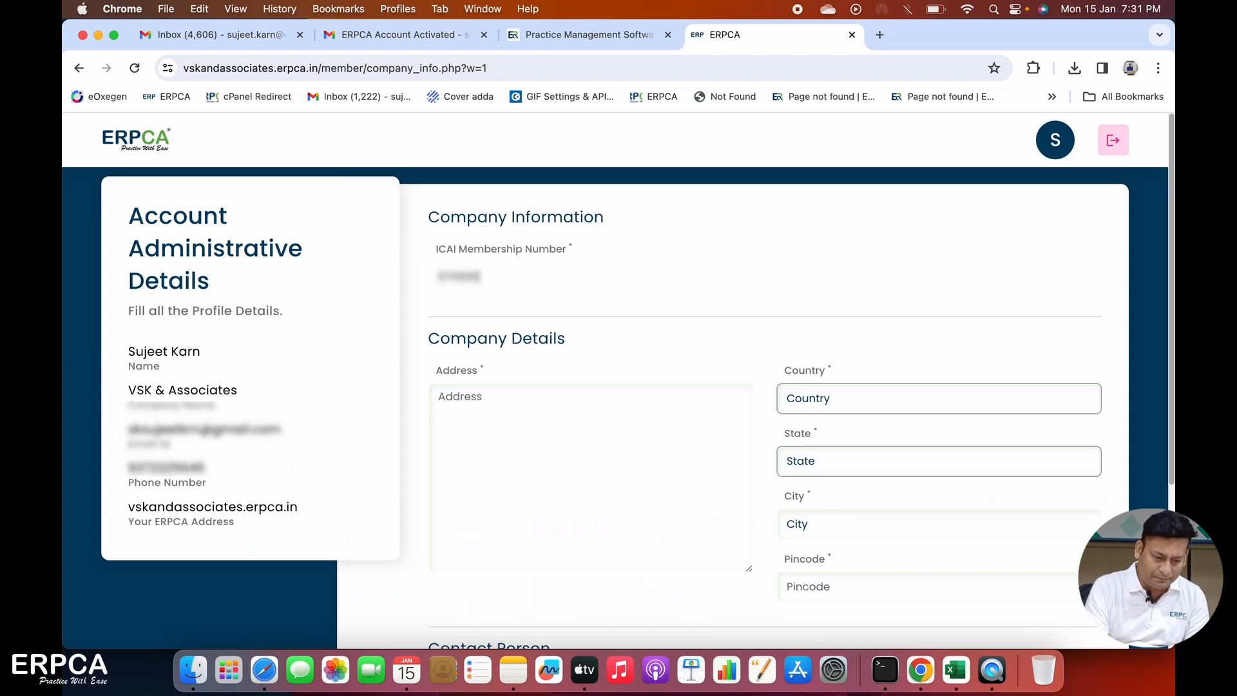
Step: Review the company name in the account details and enter the company's street address under Company Details
scroll(570, 316, down, 3)
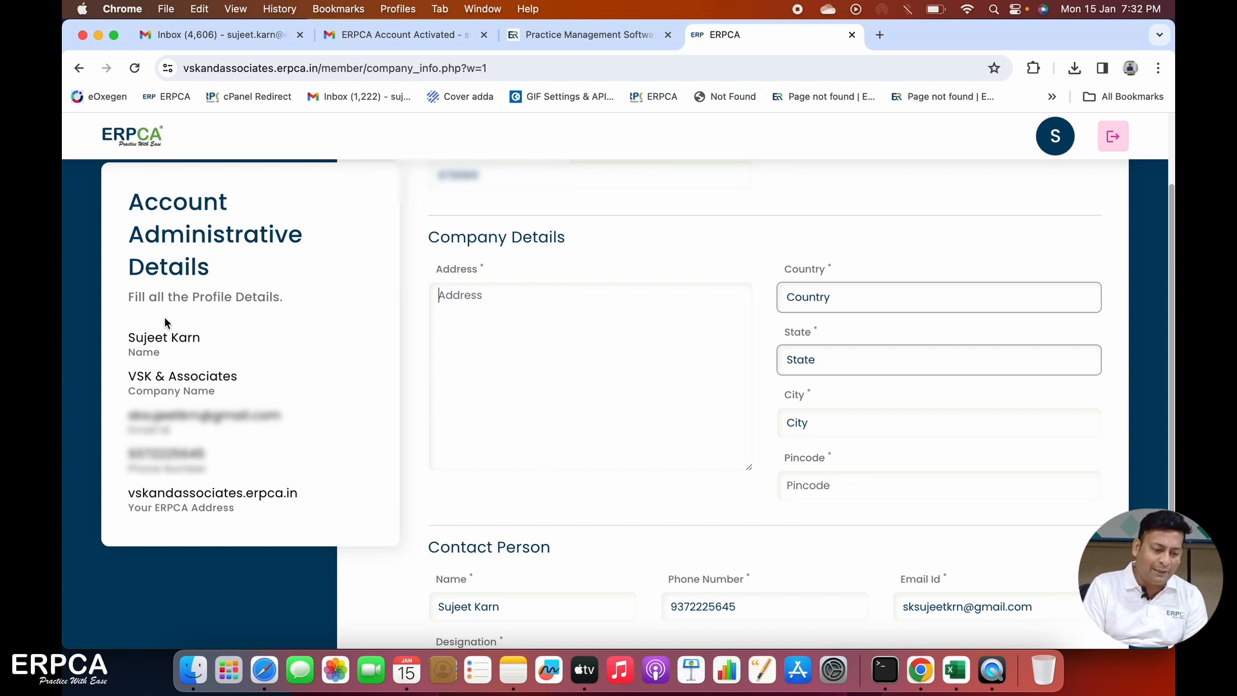
triple_click(150, 381)
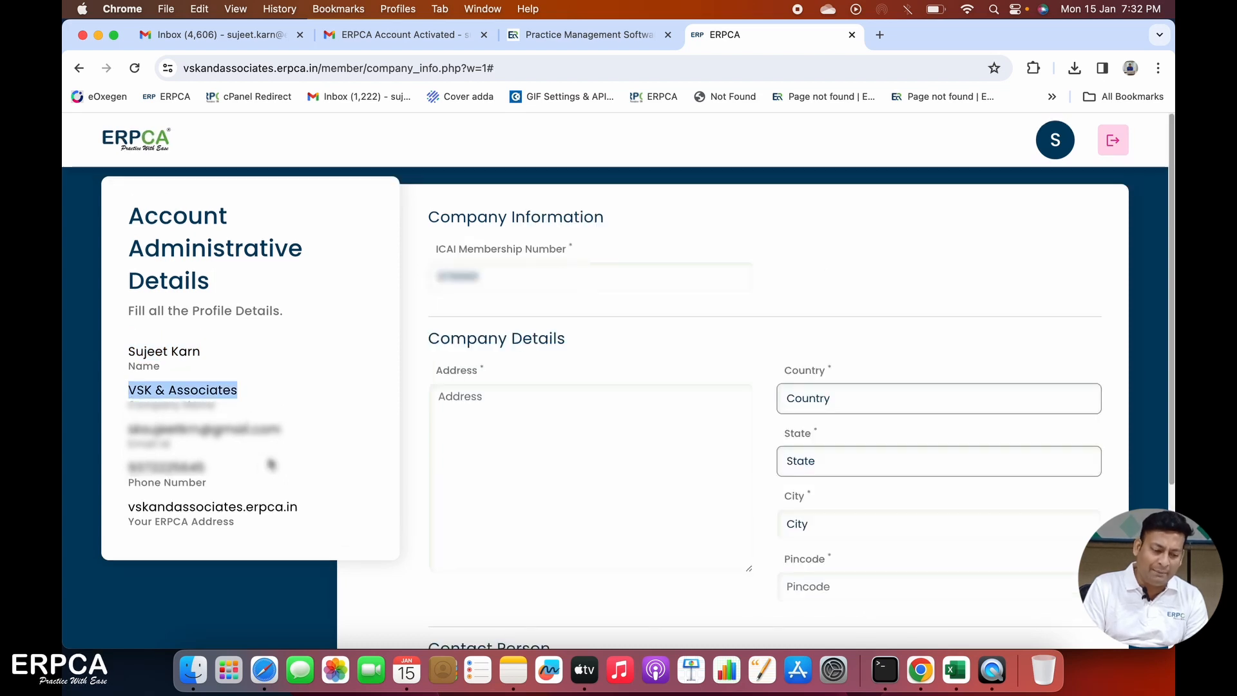
scroll(264, 467, down, 1)
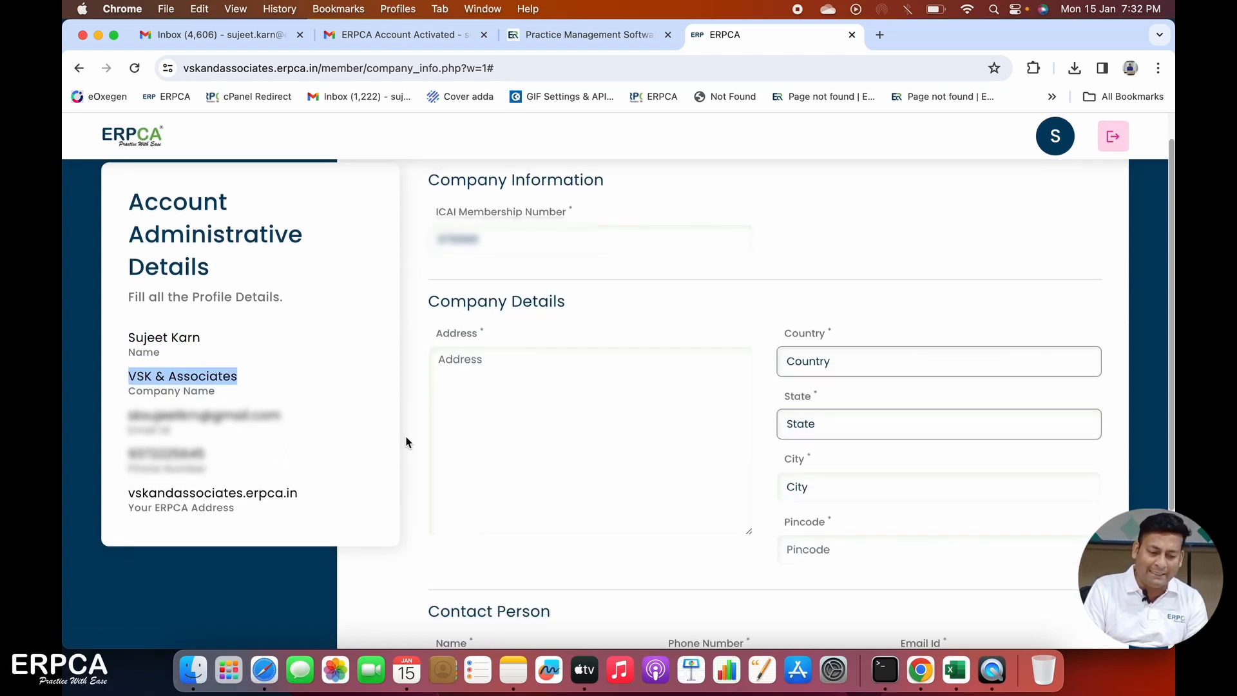
click(513, 392)
text(1)
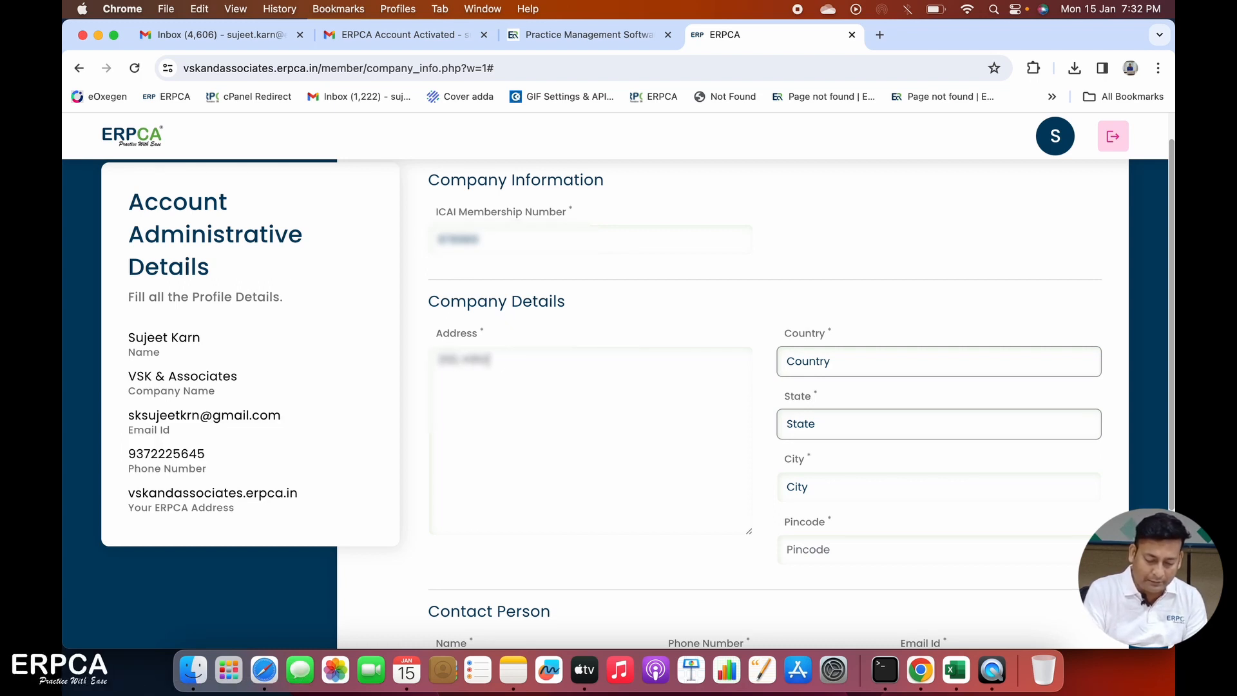
text(ness pa)
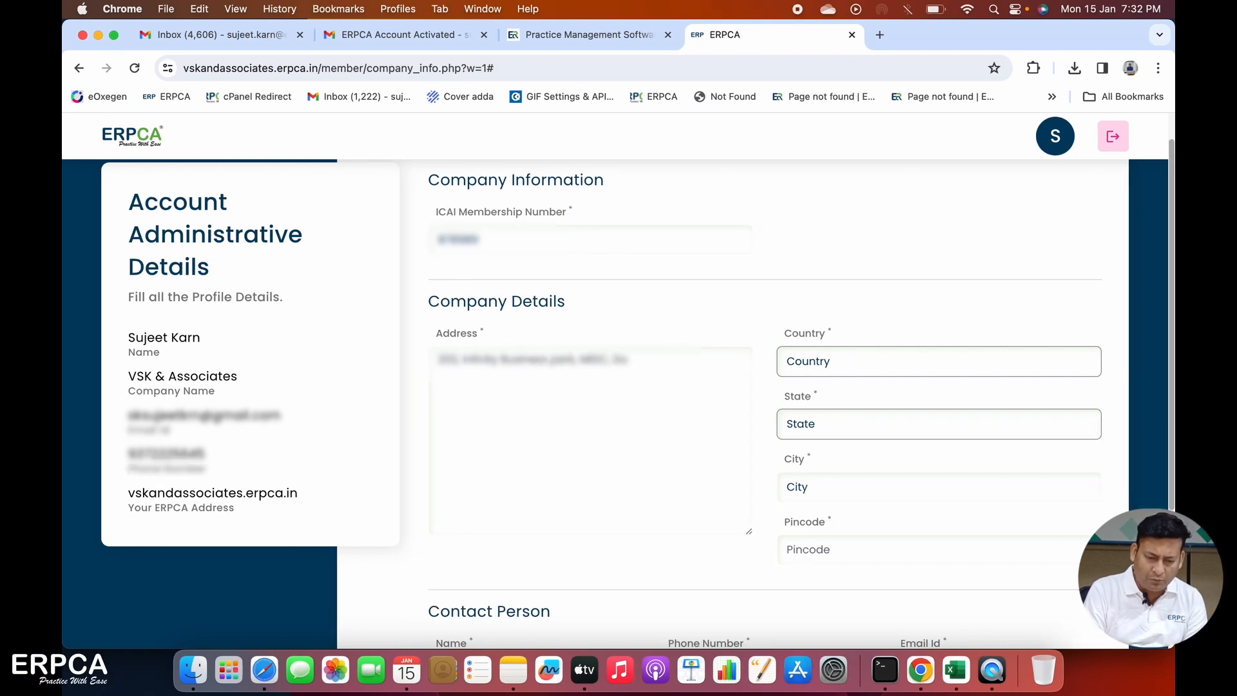
Step: Choose India as the country and Maharashtra as the state under Company Details
click(810, 366)
text(in)
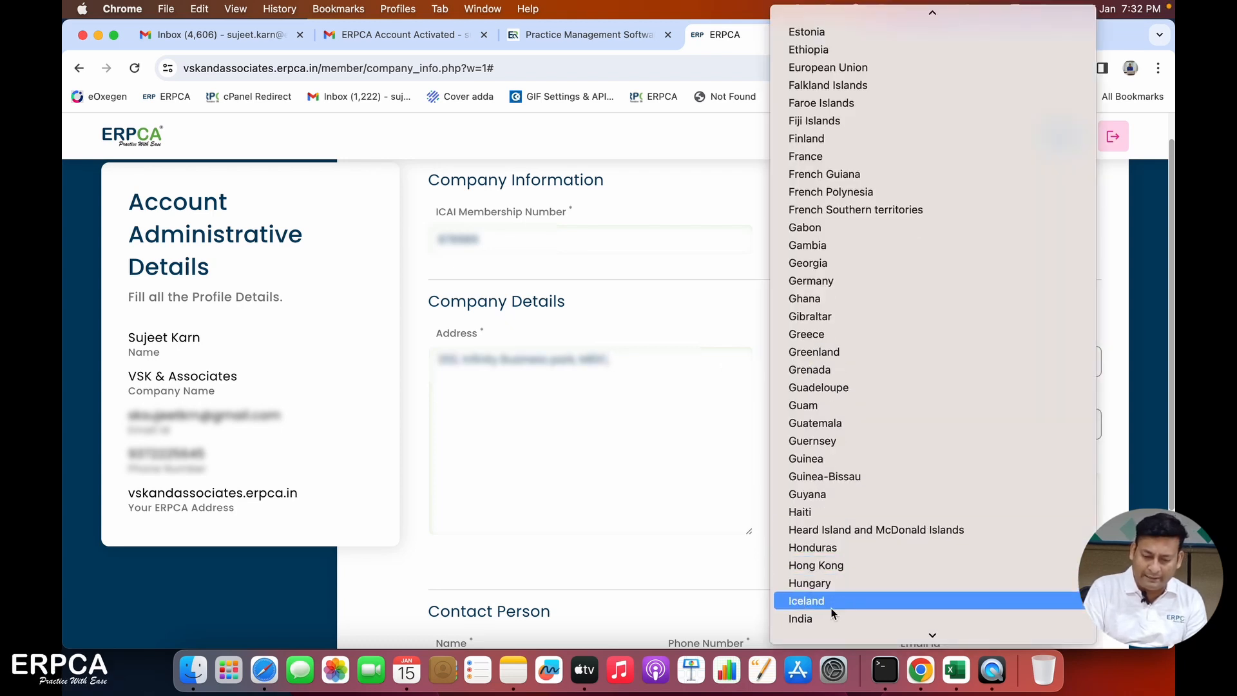
click(830, 618)
click(850, 425)
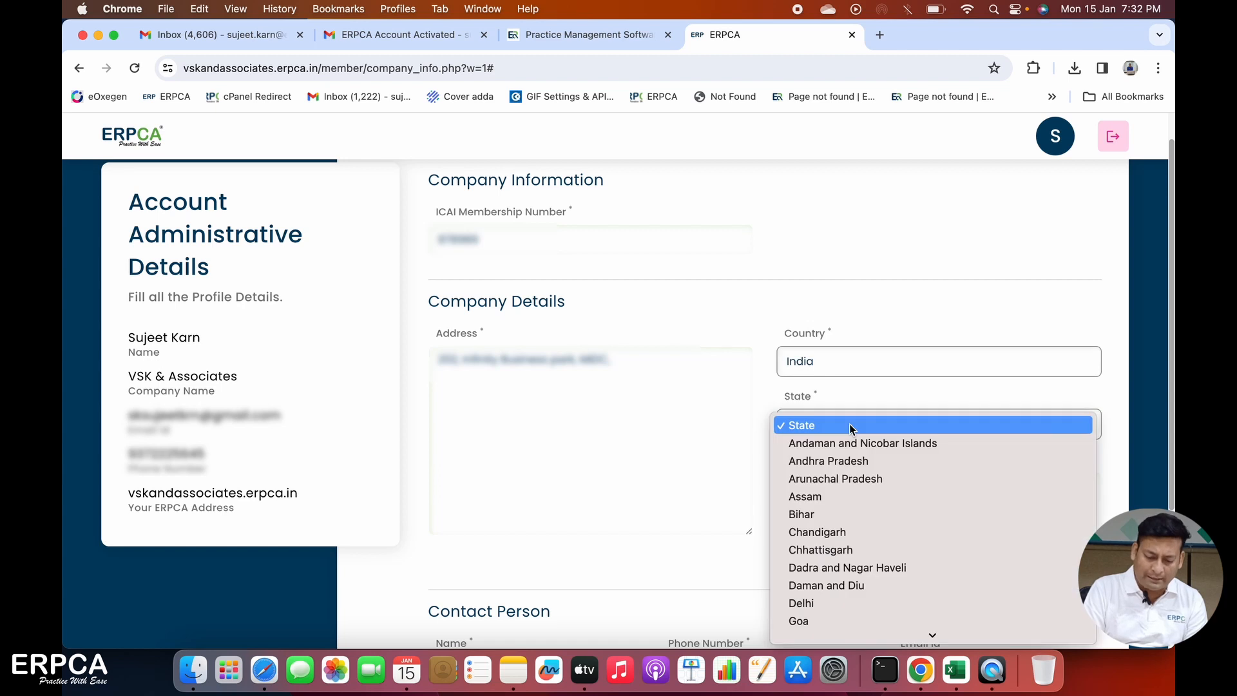
scroll(850, 425, down, 5)
click(843, 619)
scroll(855, 471, down, 1)
Step: Choose Dombivli as the company's city and enter the area's pincode
click(839, 458)
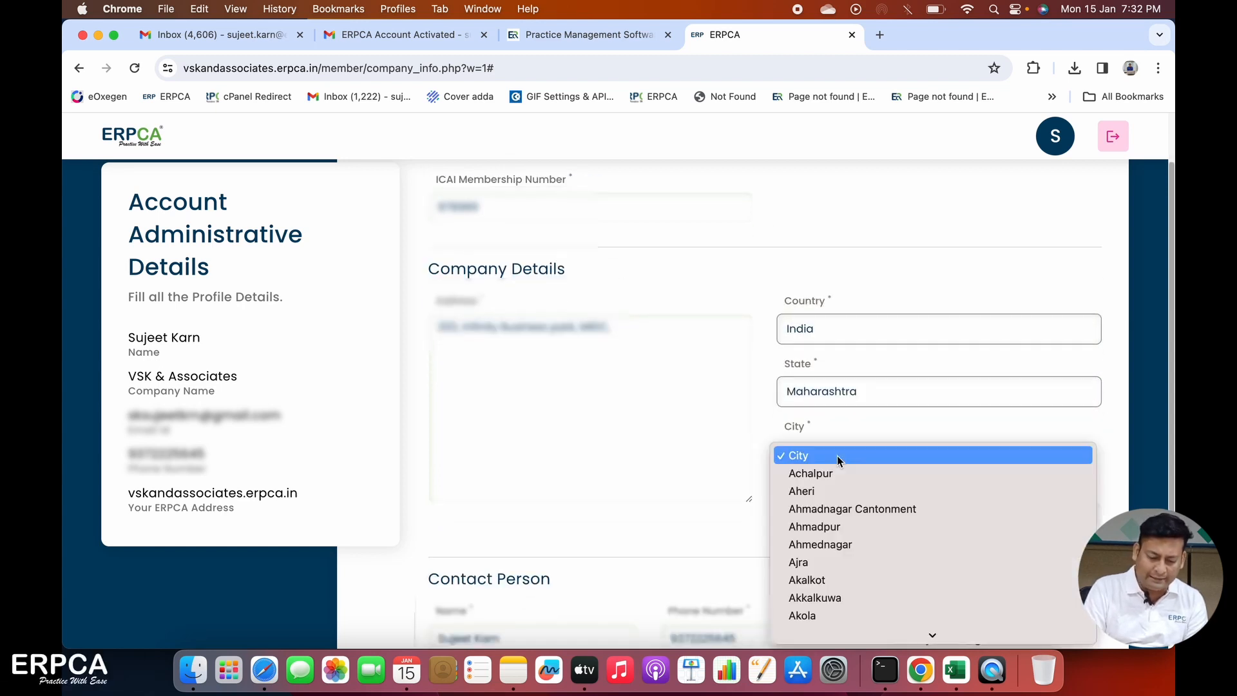
scroll(824, 547, down, 10)
click(813, 621)
scroll(660, 369, down, 1)
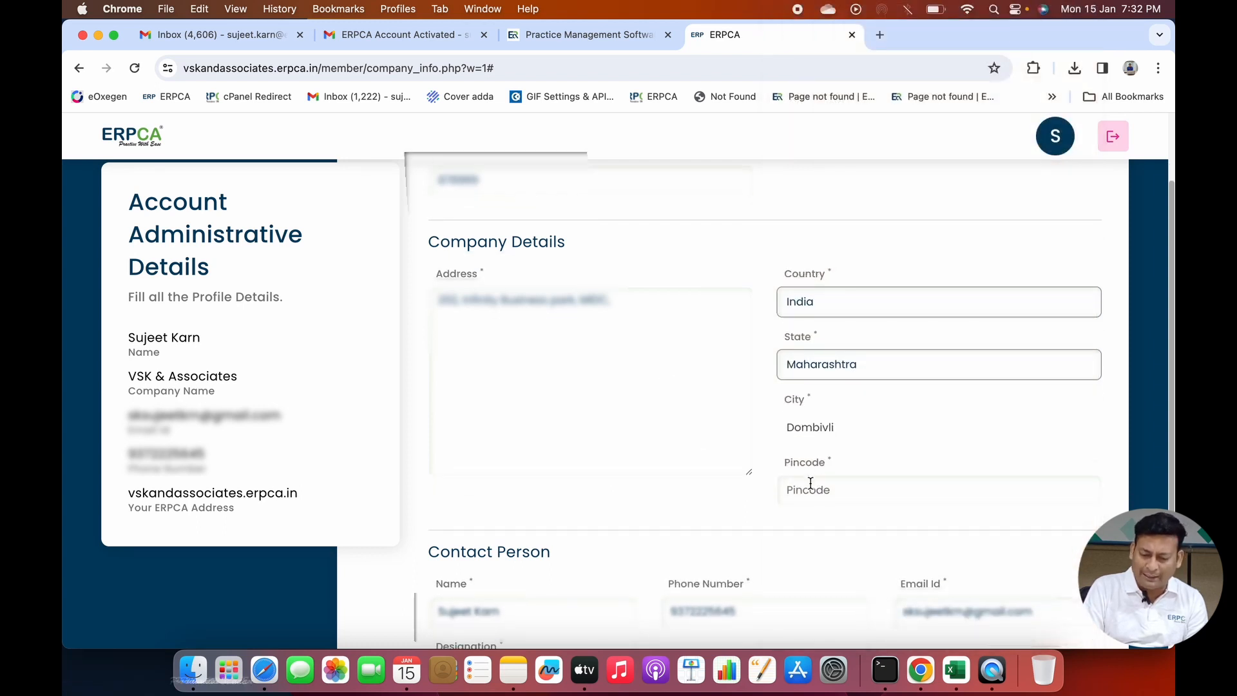
scroll(863, 451, up, 1)
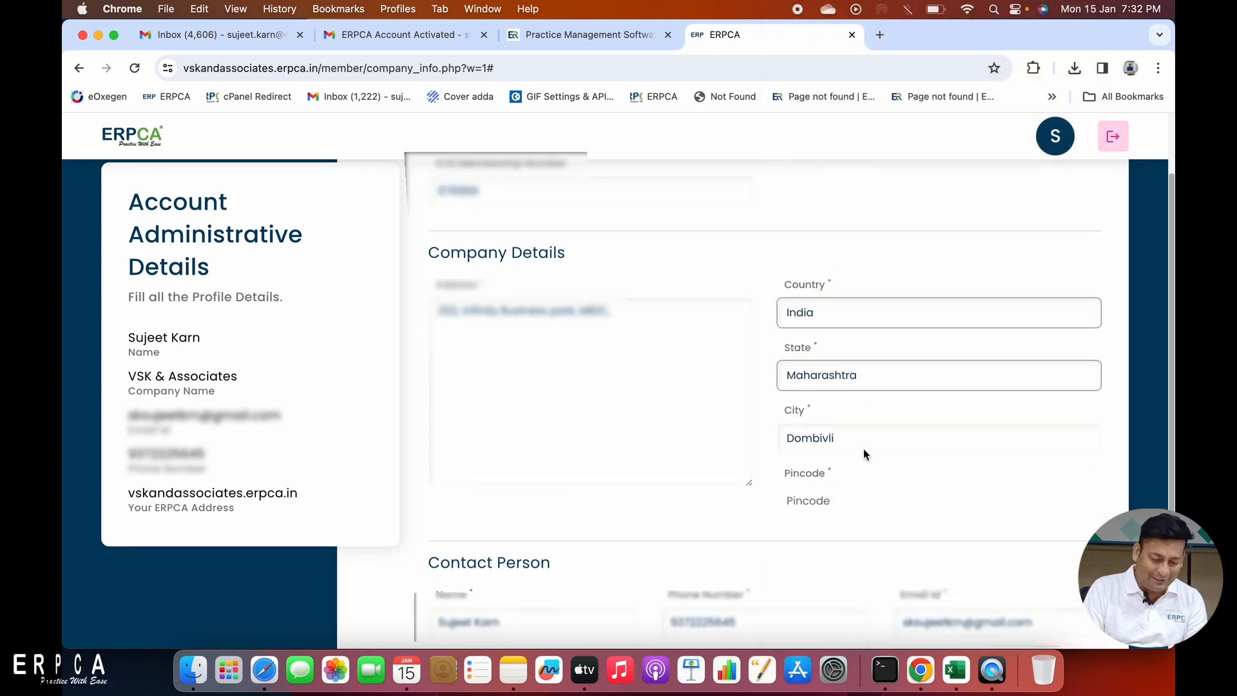
text(421)
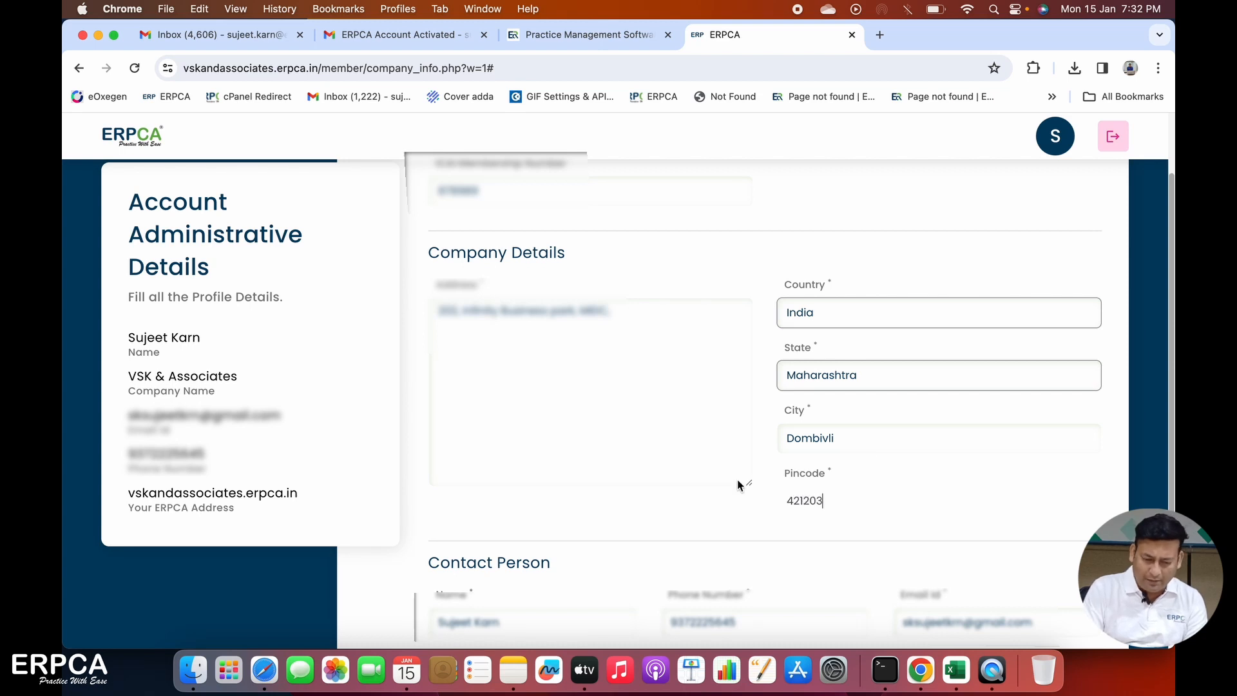
text(203)
Step: Set the contact person's designation to Partner and submit the company profile, dismissing the offer to save the address
scroll(815, 470, down, 5)
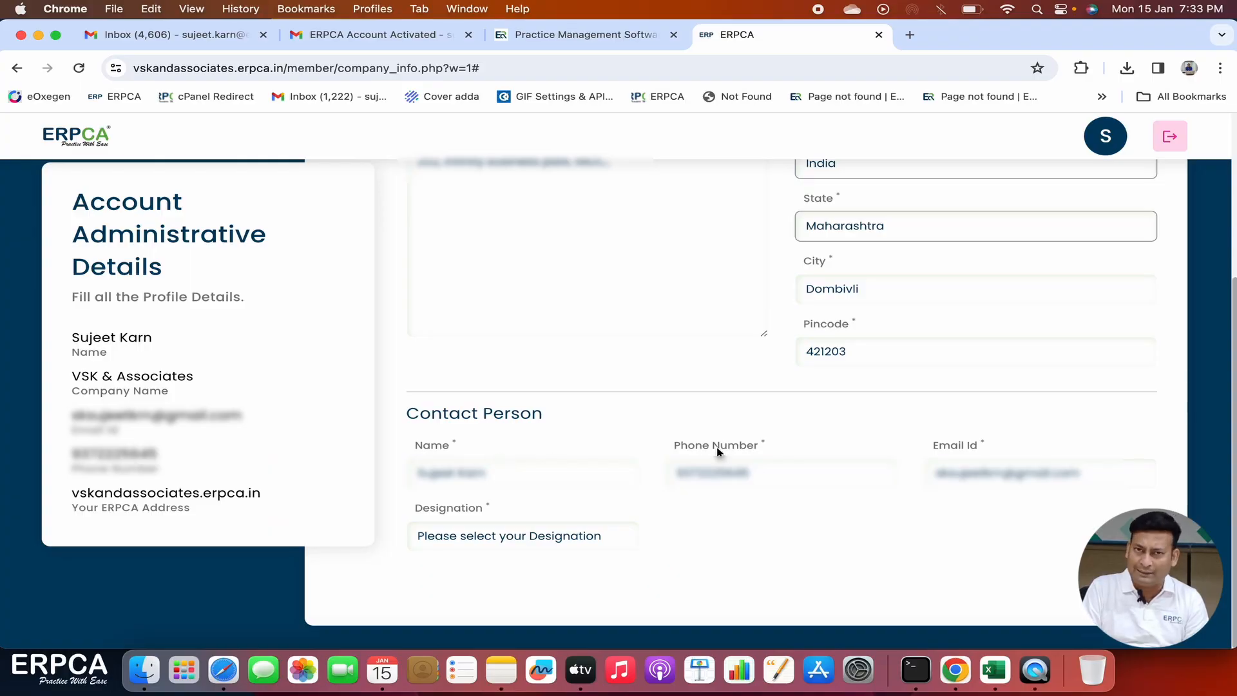
click(545, 539)
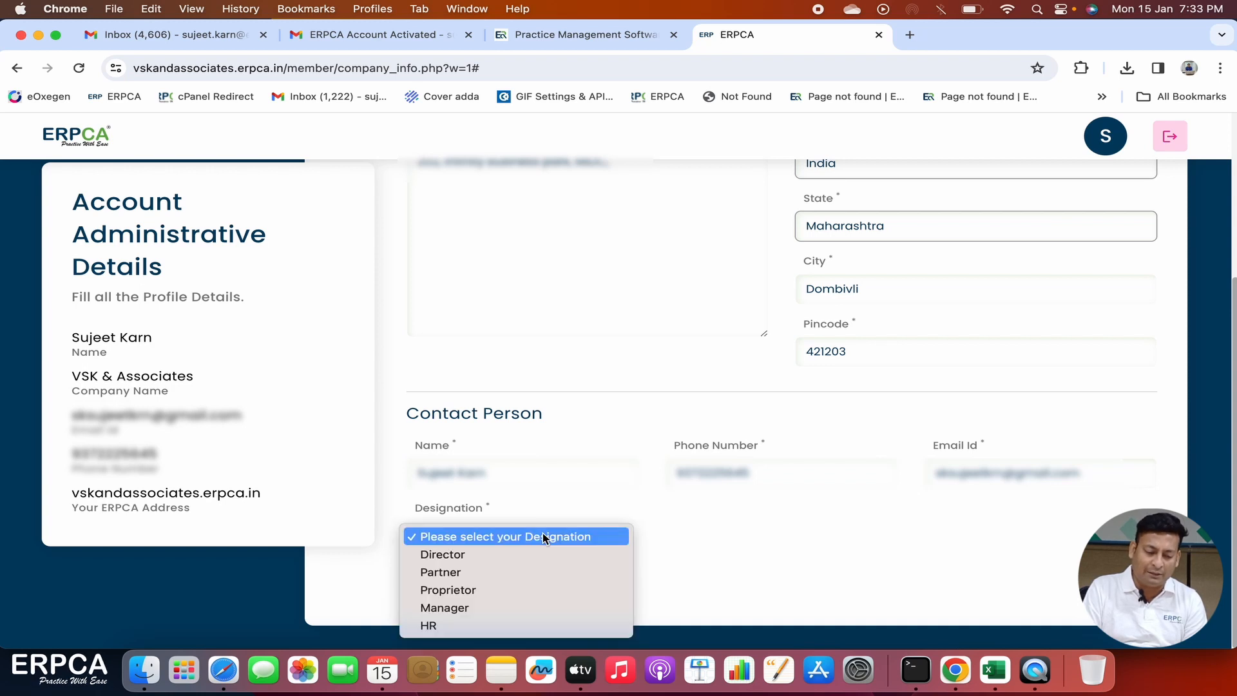
click(506, 556)
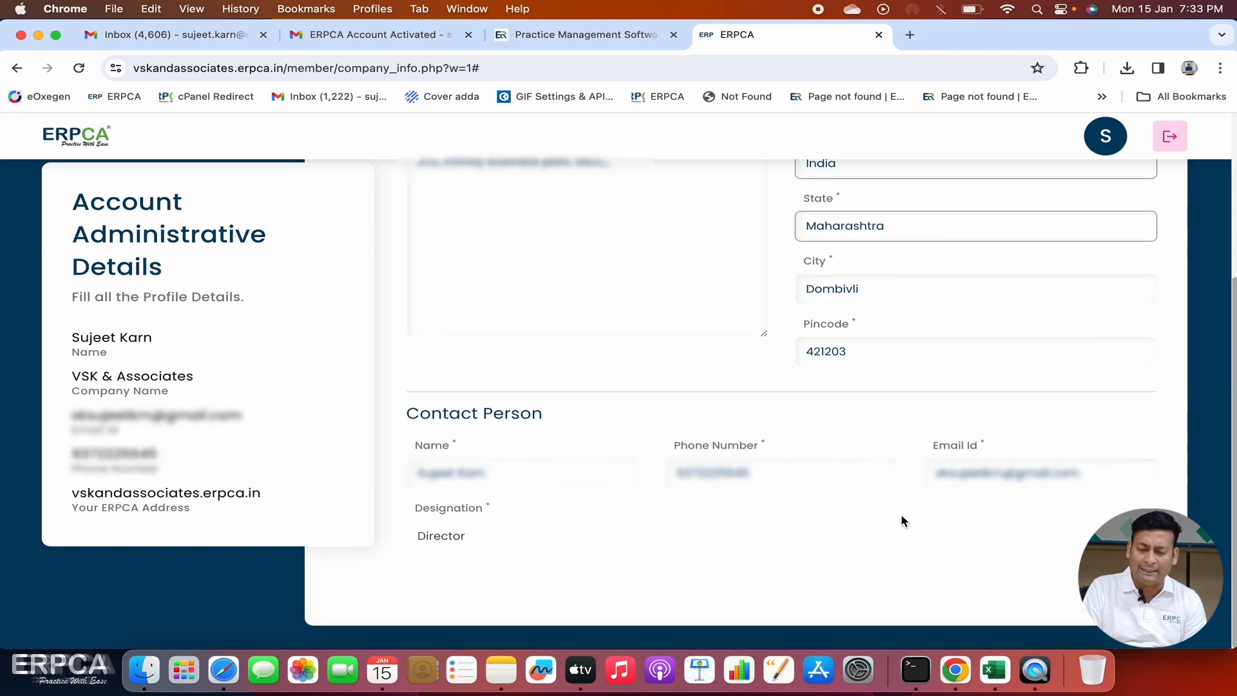
click(618, 538)
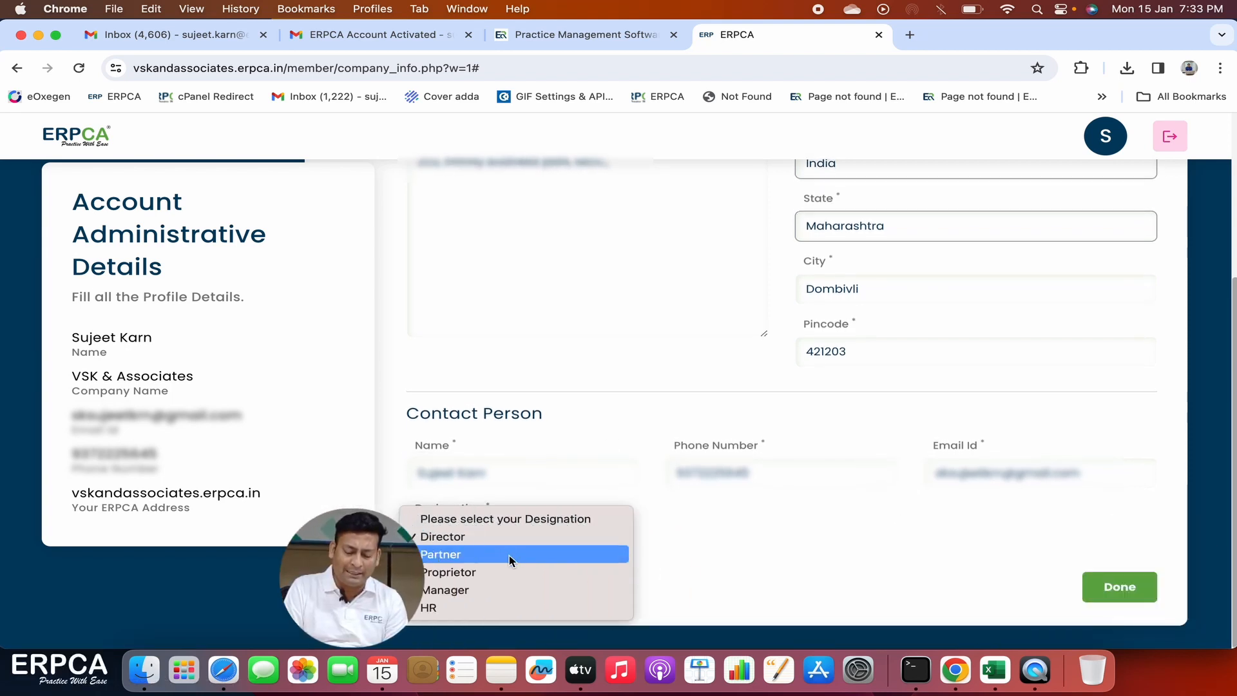
click(512, 557)
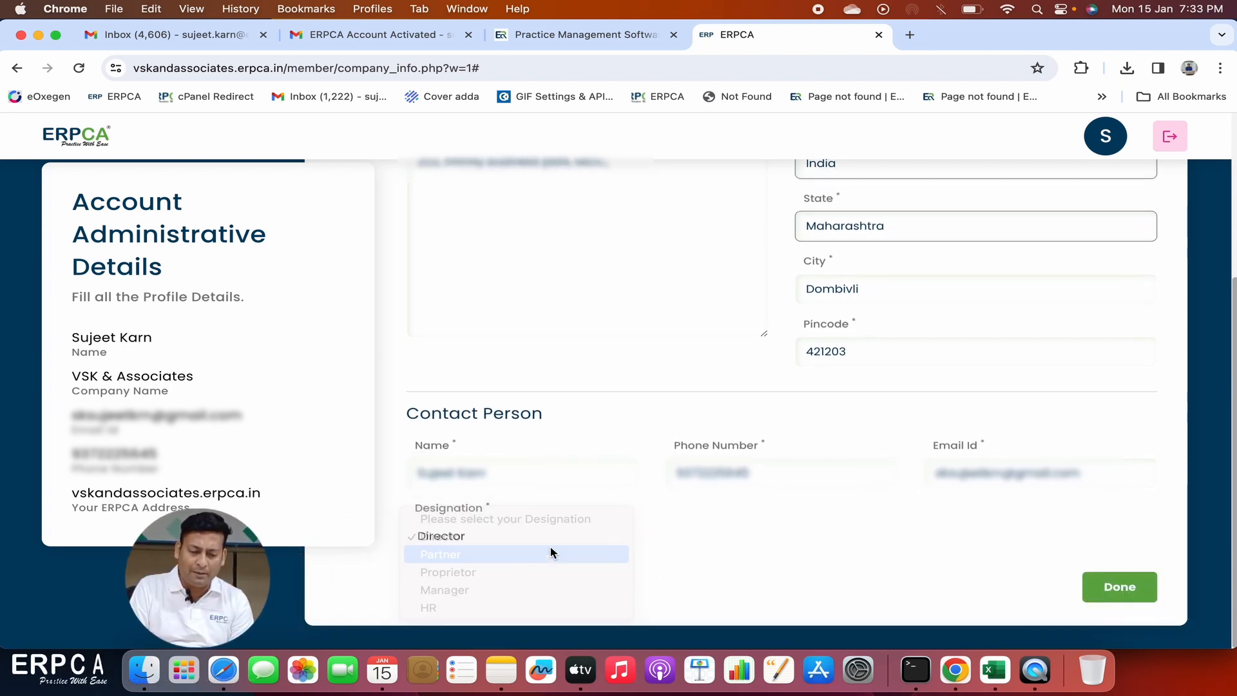
click(1114, 583)
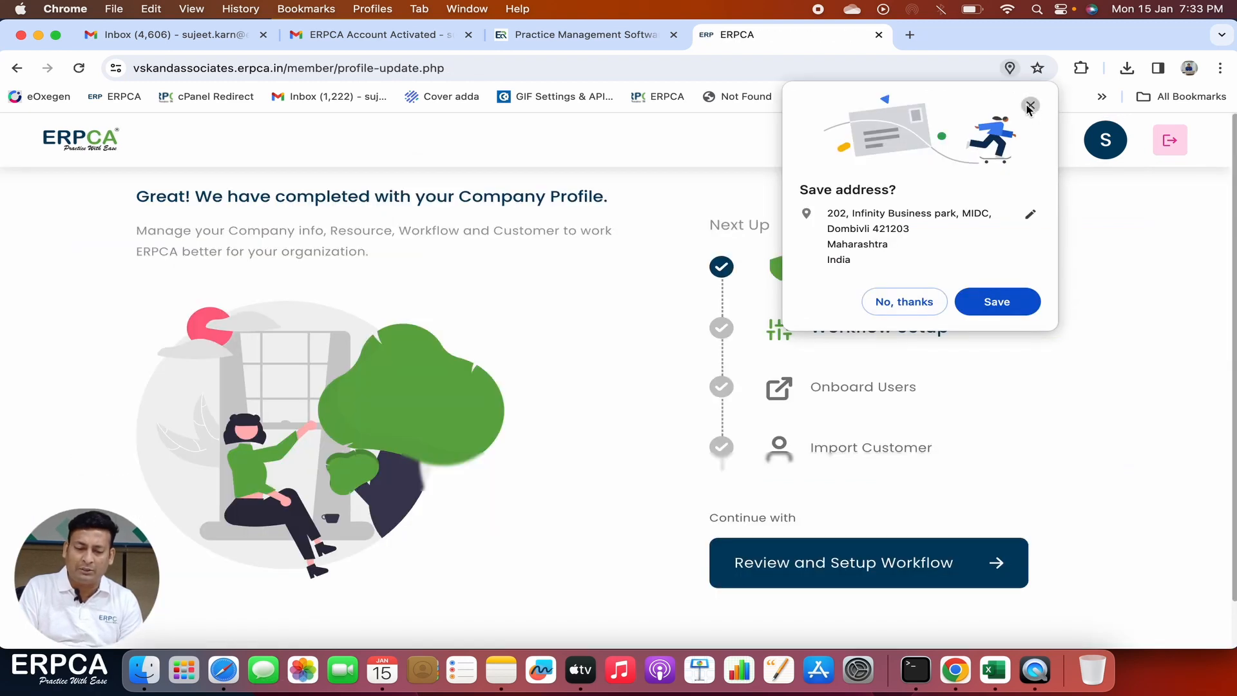
click(1030, 106)
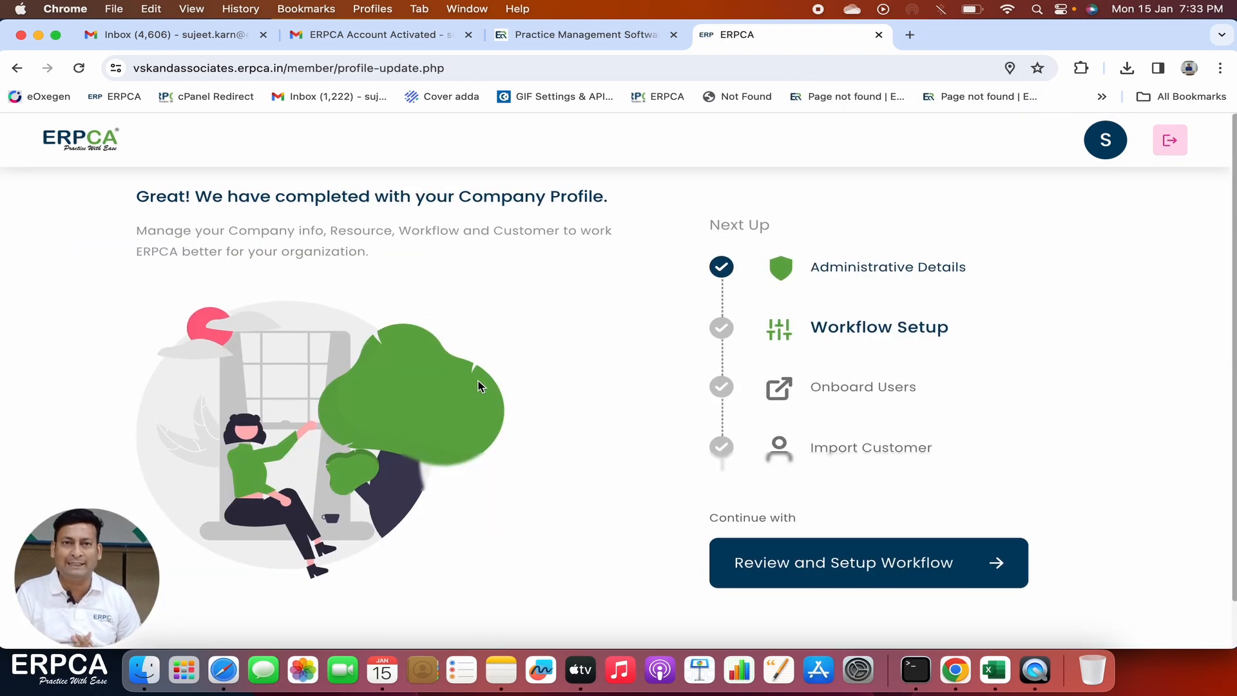
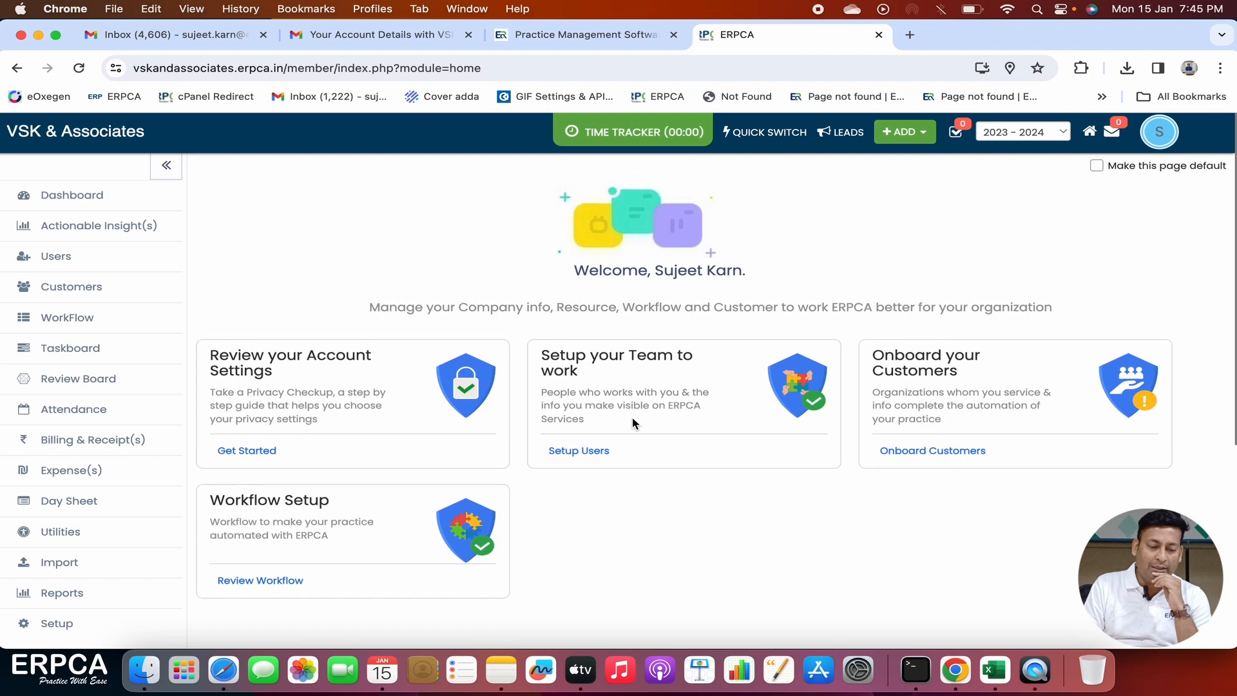
Step: Open the account settings and examine IP-based access, login and logout times, non-working days and invoice layout under Basic Settings
click(247, 450)
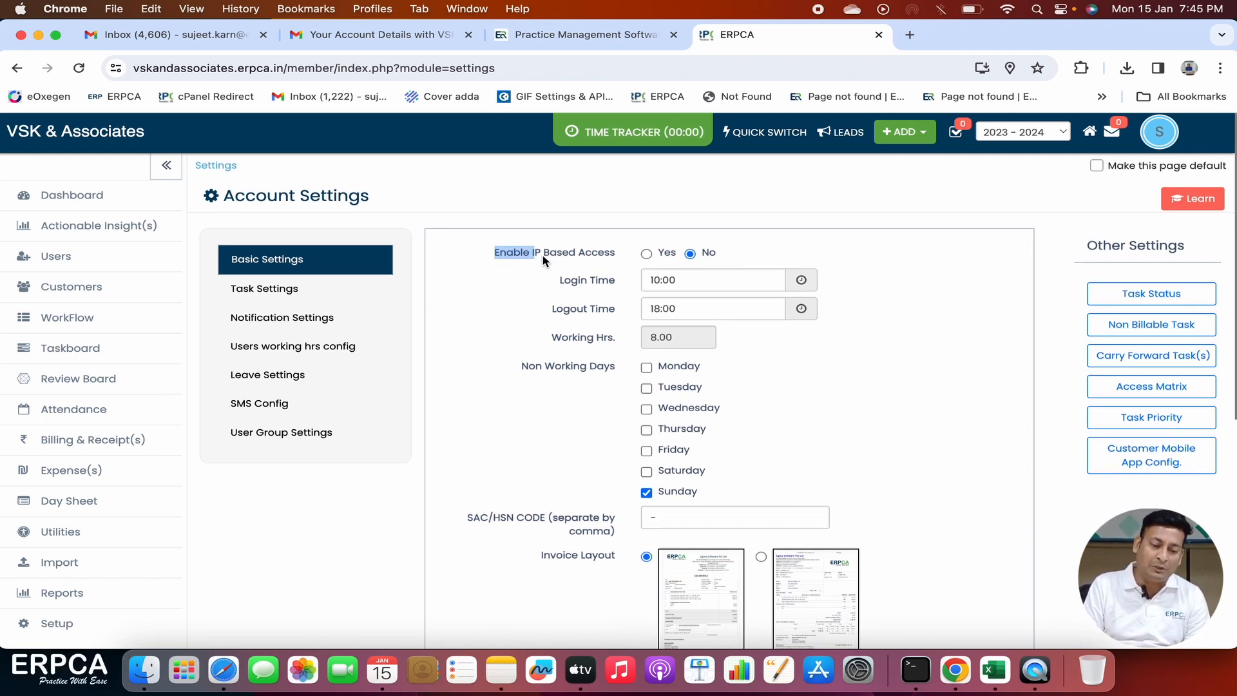
click(616, 255)
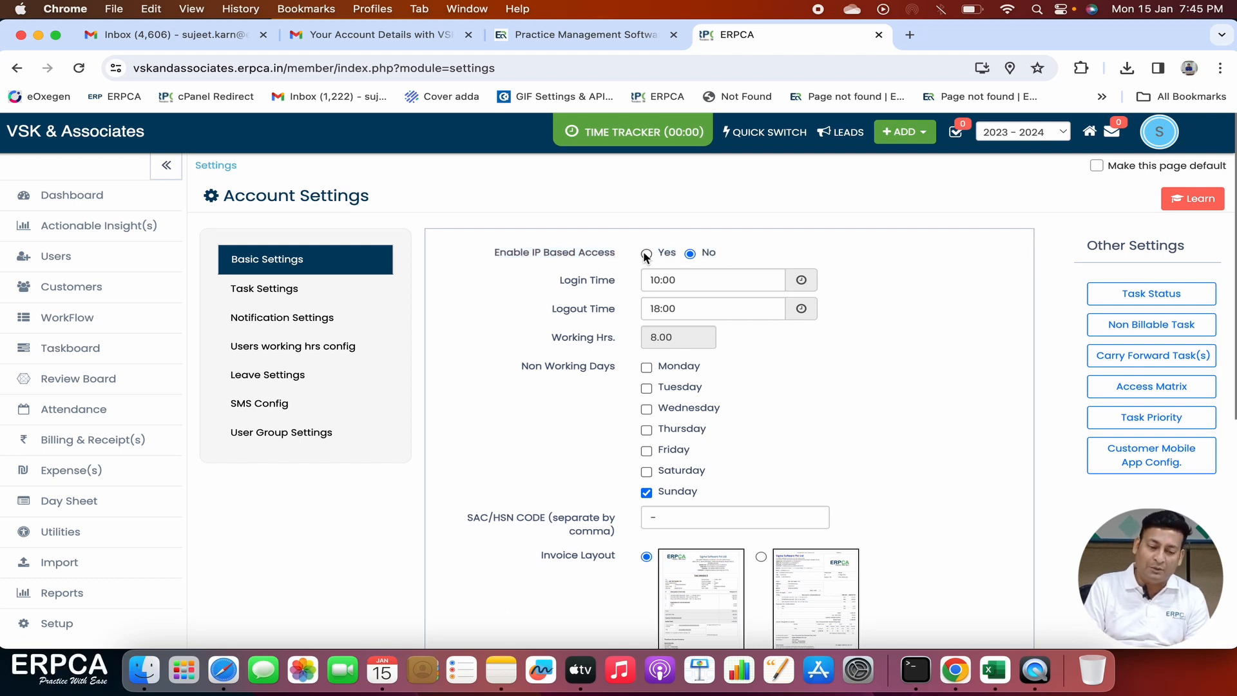
click(689, 252)
scroll(584, 307, down, 1)
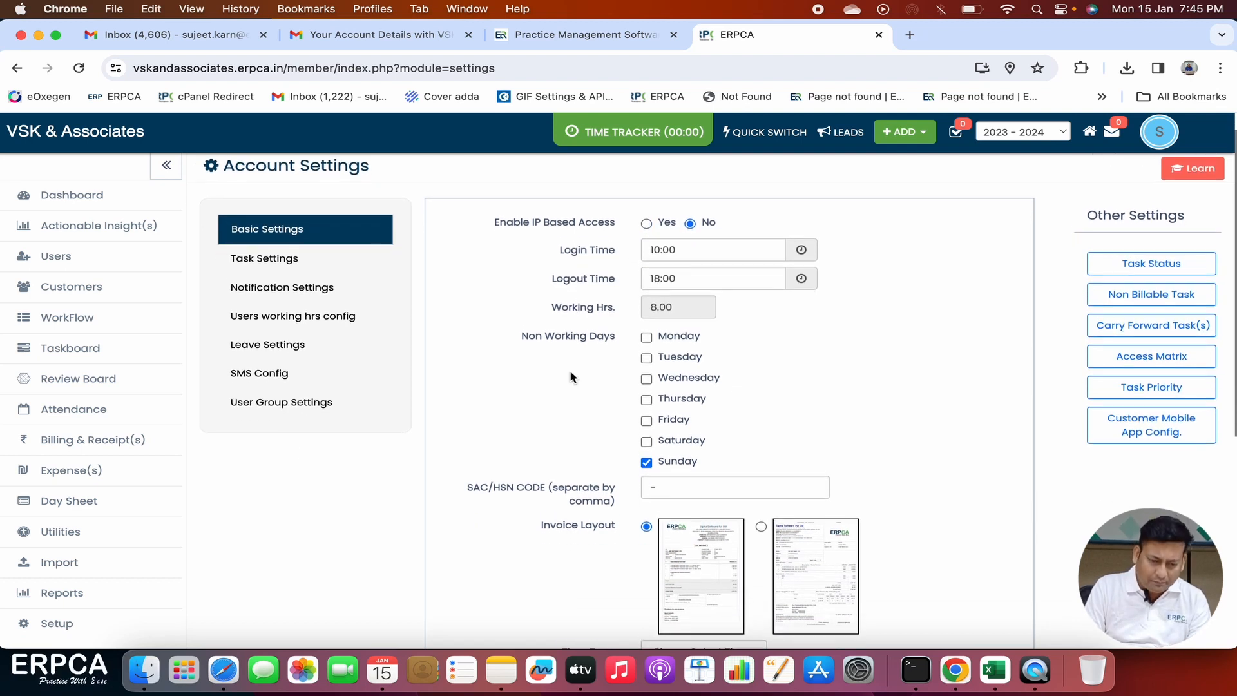
scroll(572, 377, down, 1)
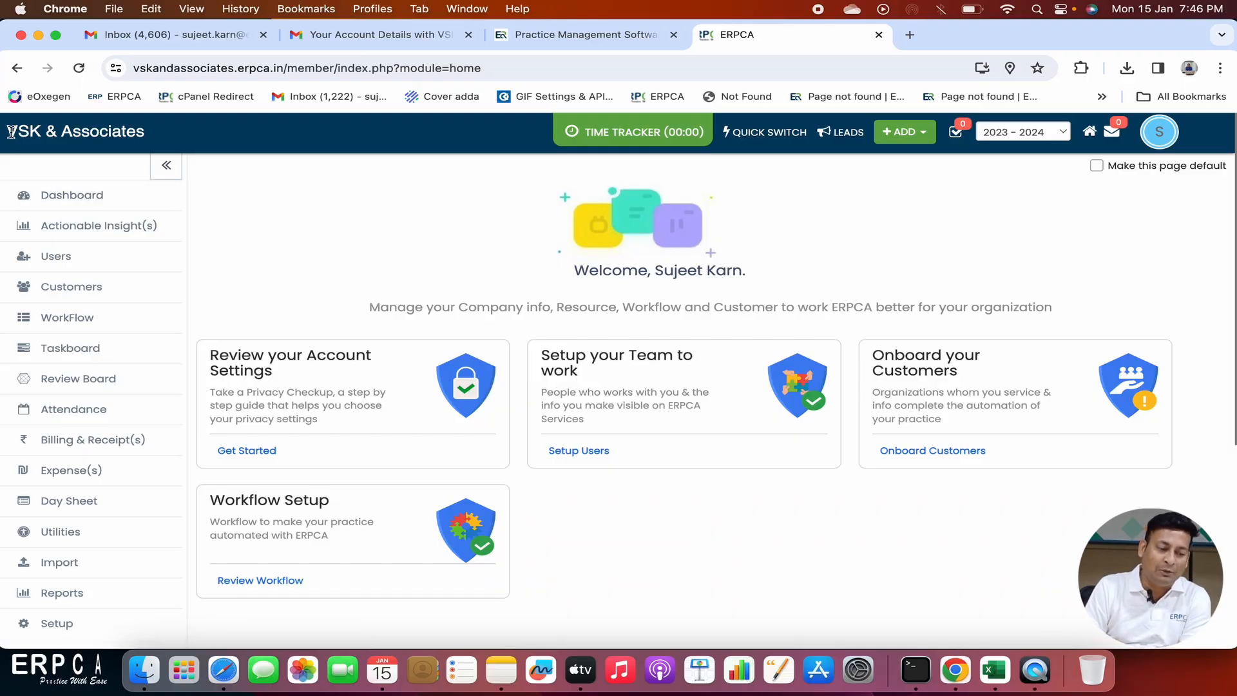
Step: Look over the account options of the signed-in user on the home page and close them again
click(350, 211)
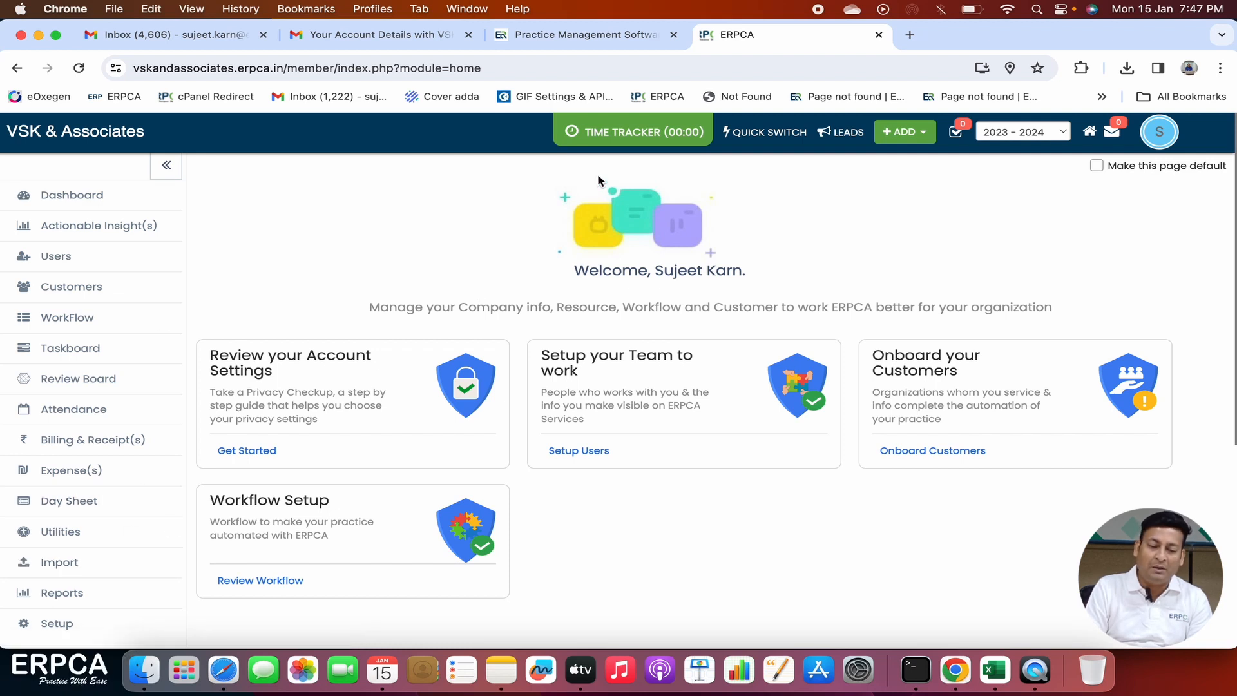
click(1158, 143)
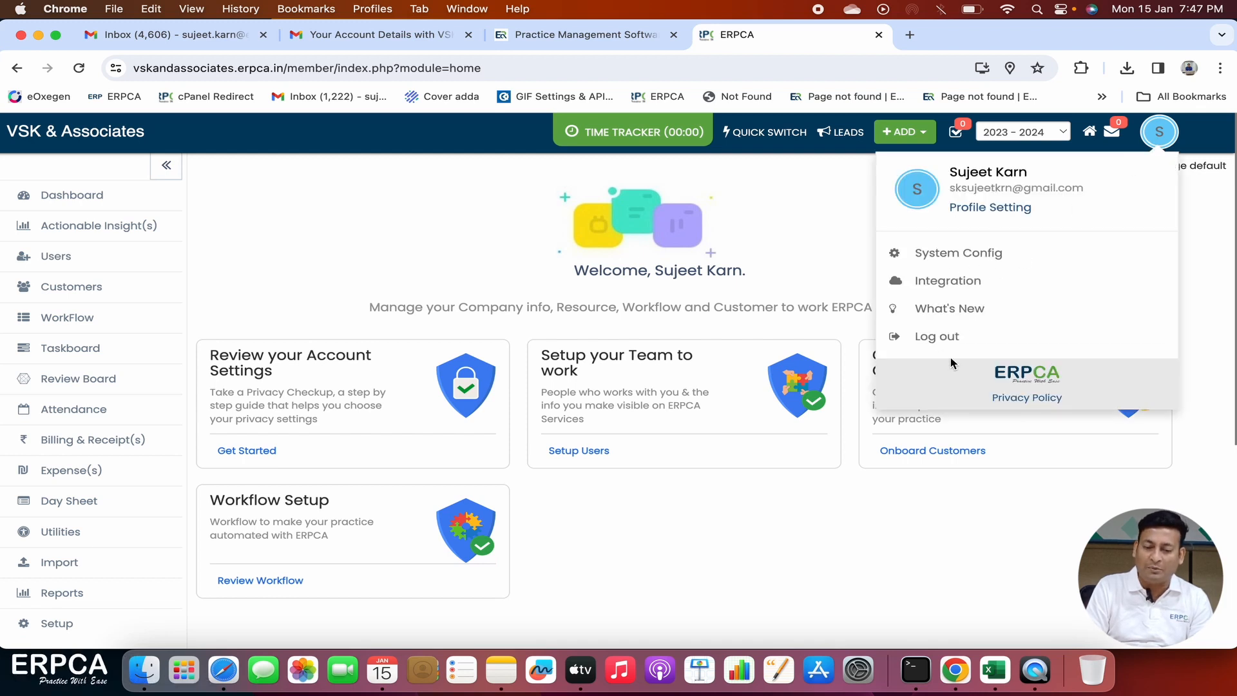
click(797, 192)
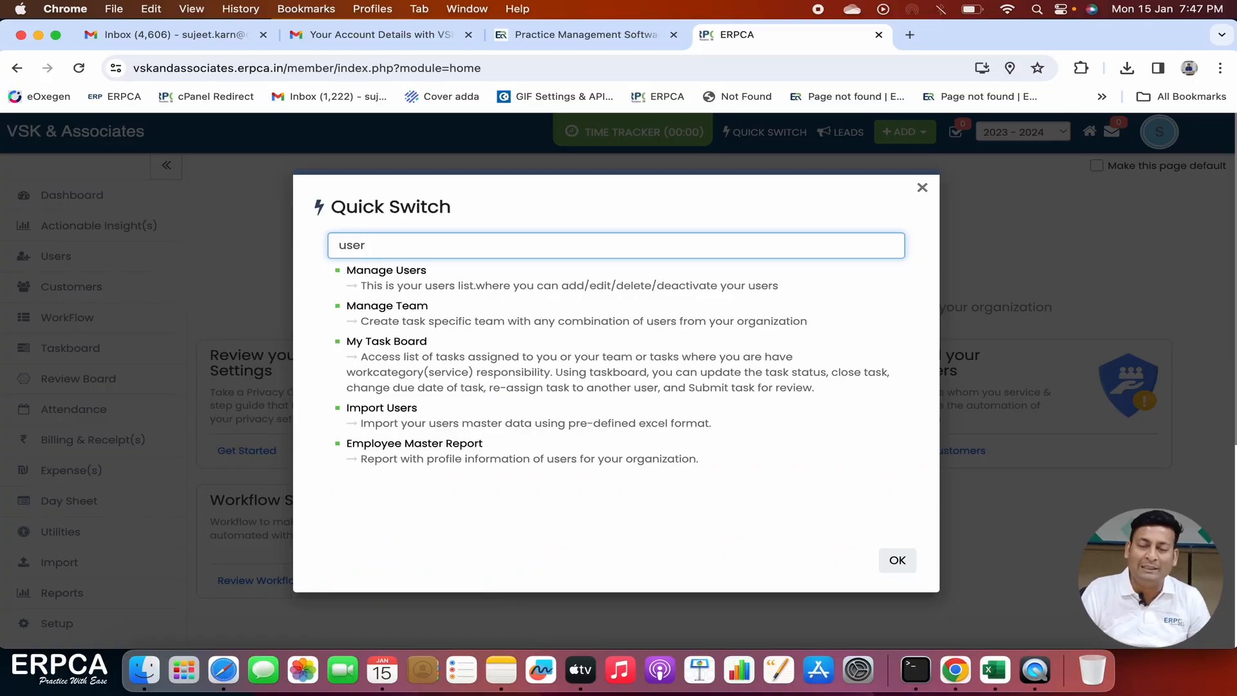
Step: Open the Manage Users list from the Quick Switch results and bring up a new user form to review its fields
click(407, 271)
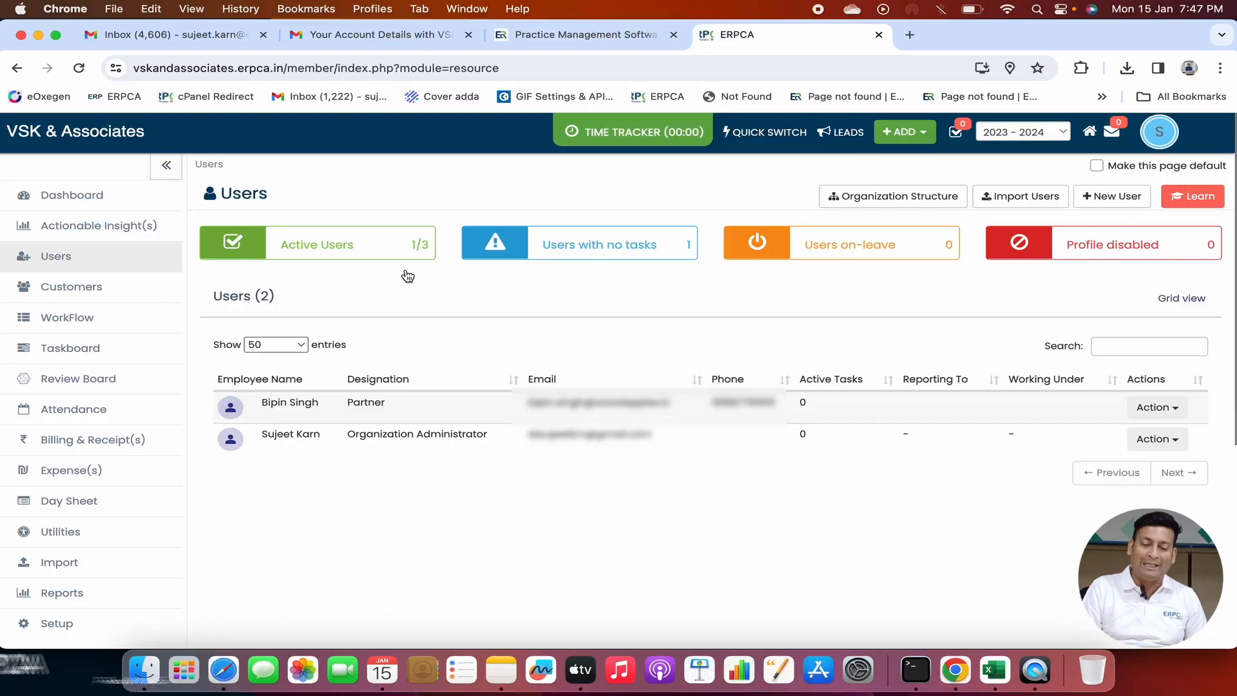
click(914, 133)
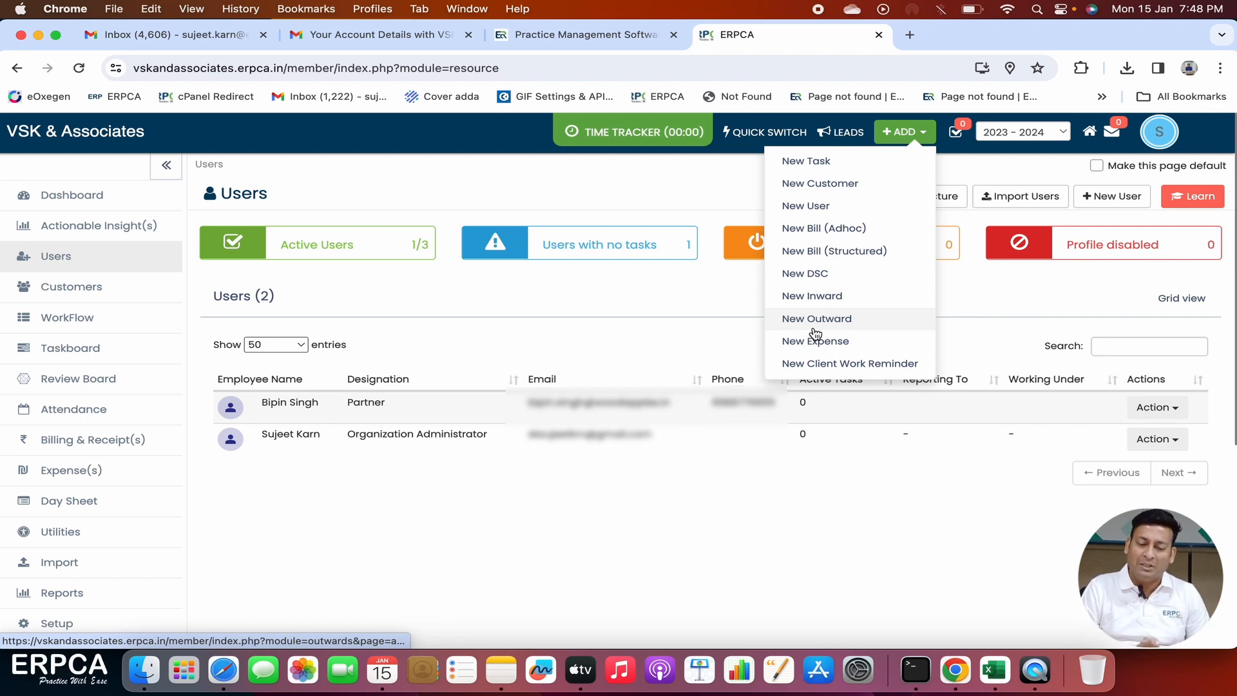
click(806, 206)
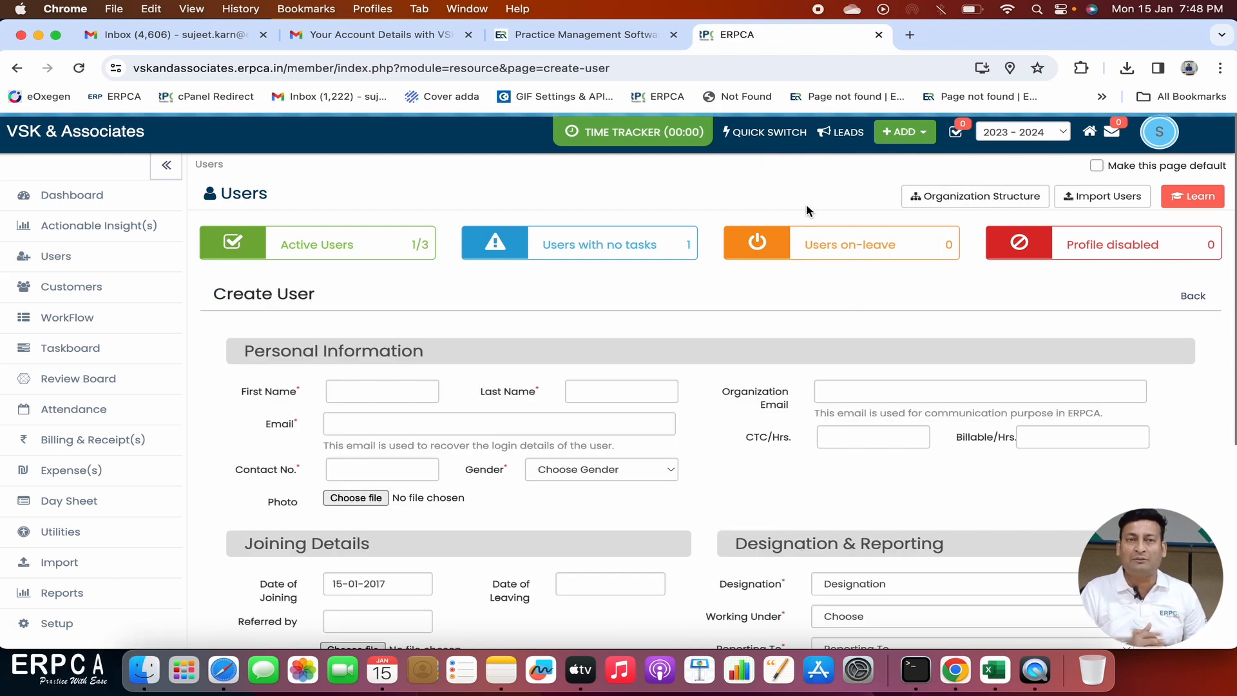
scroll(732, 429, down, 1)
scroll(732, 428, up, 1)
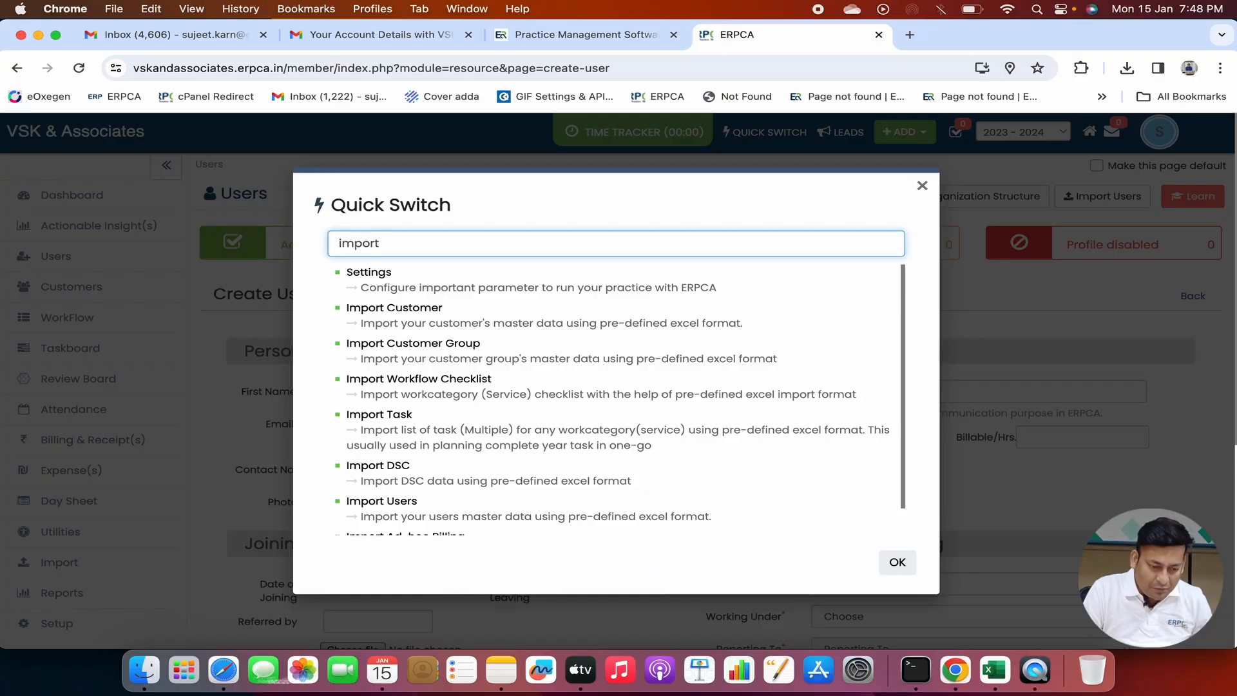
Step: Search Quick Switch for "import us" and open the Import Users page
text(u)
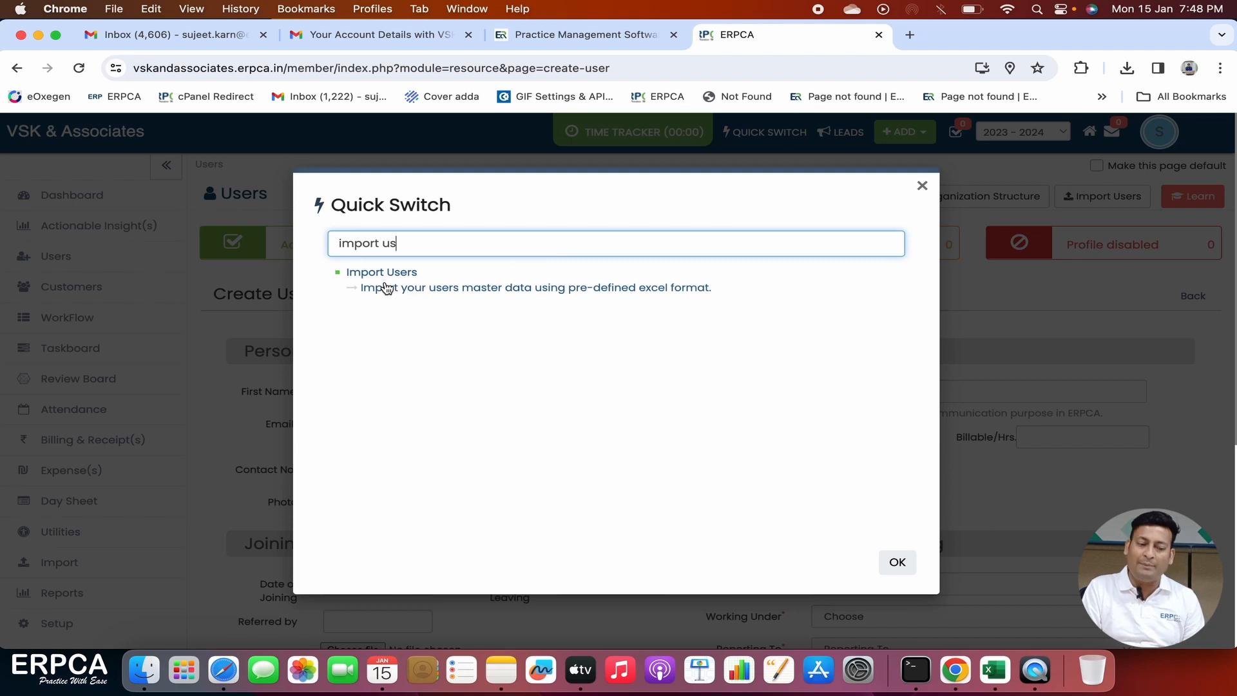
text(s)
click(386, 287)
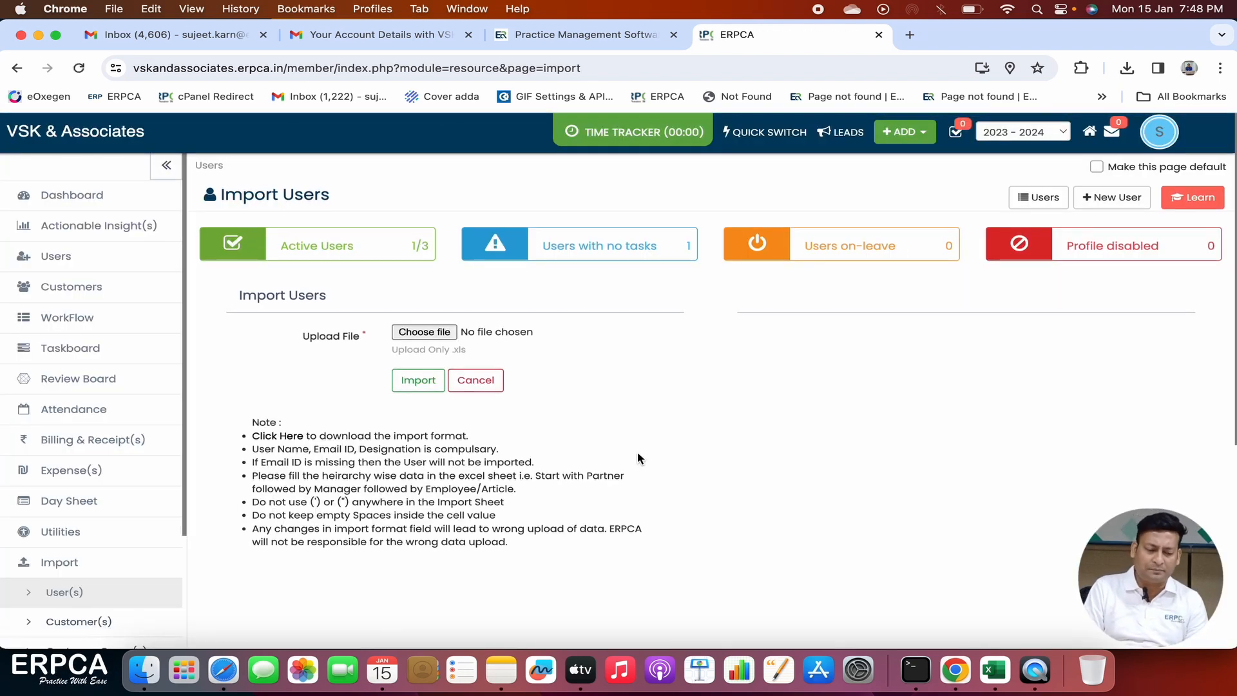
Step: Download the user import format from the Import Users notes and open User-Format (2).xls in Excel
scroll(637, 451, down, 1)
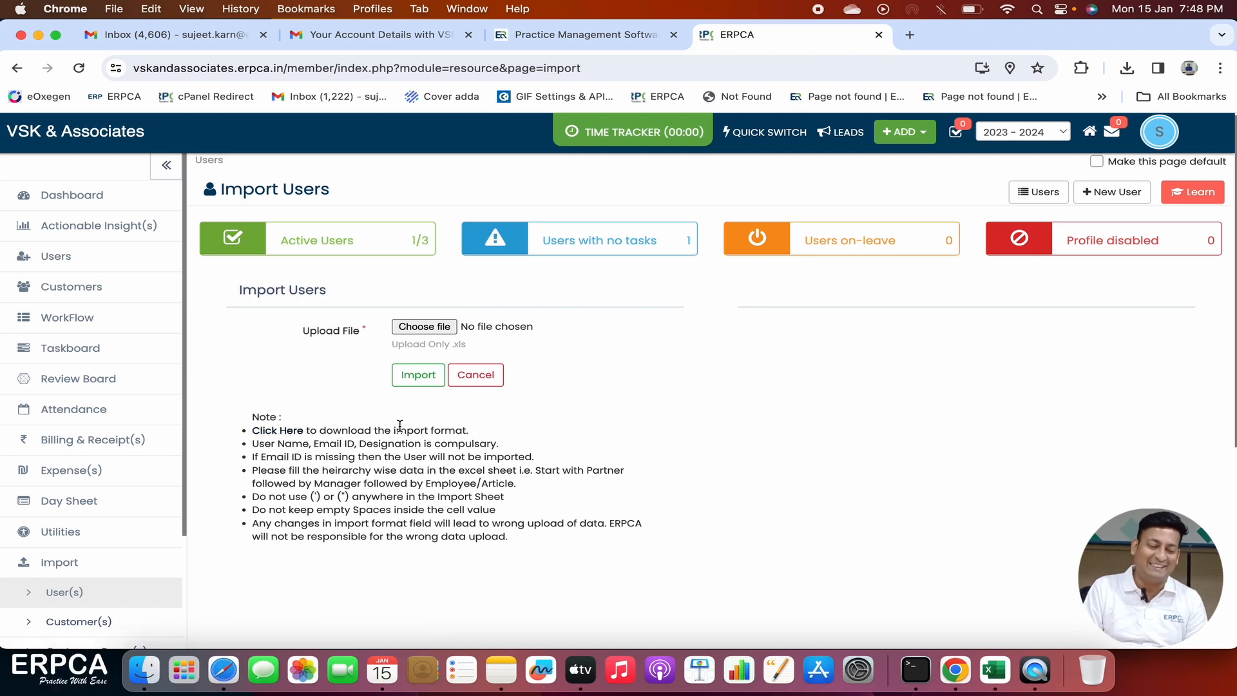
click(276, 433)
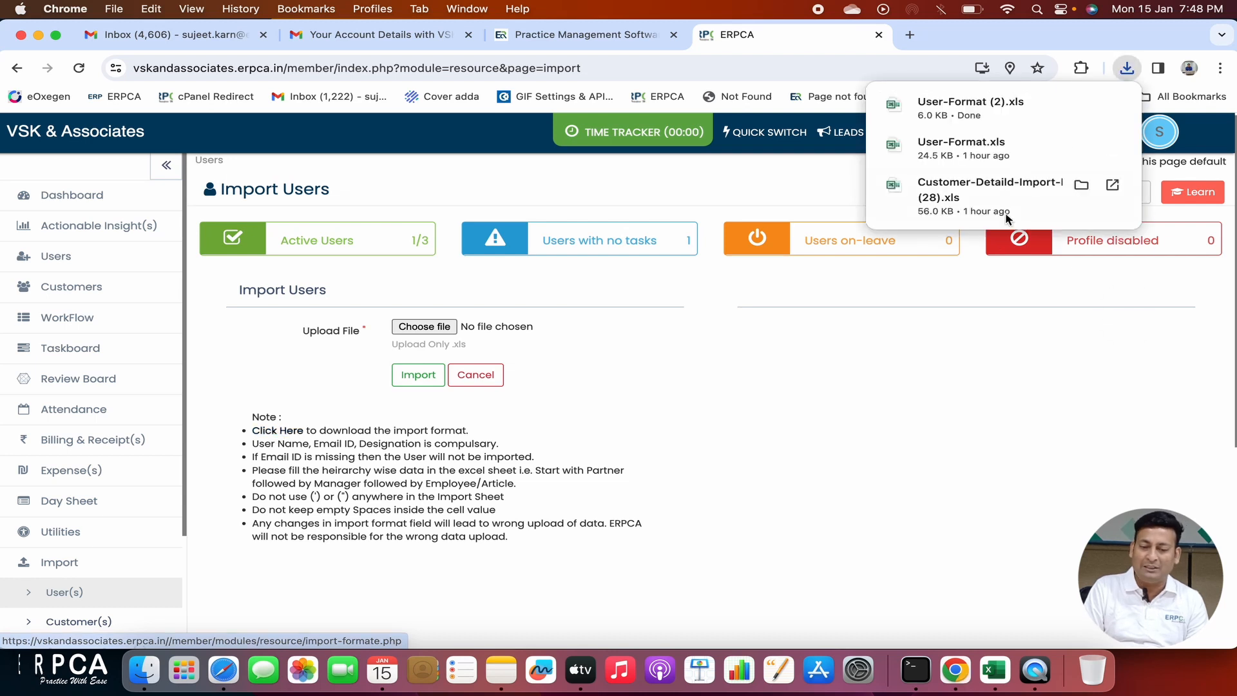
click(970, 110)
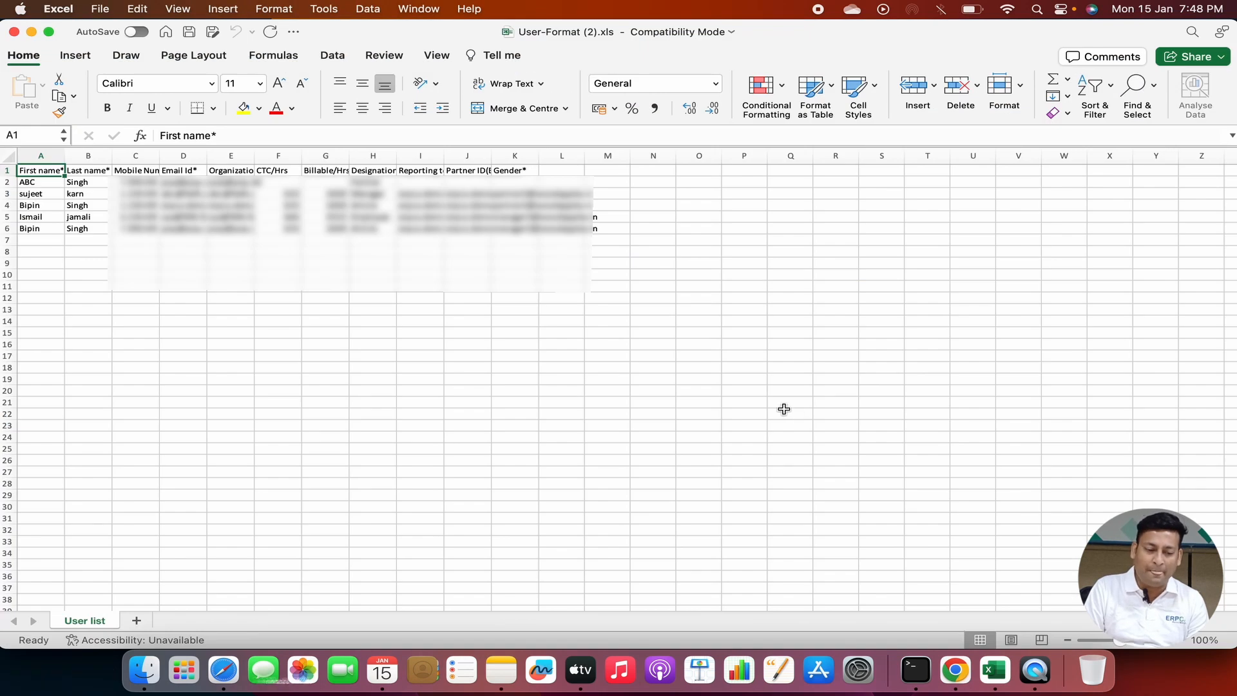
Step: Fit all column widths of the User list sheet to their contents and enlarge the sheet display to 150%
click(14, 156)
double_click(64, 155)
click(264, 251)
click(7, 155)
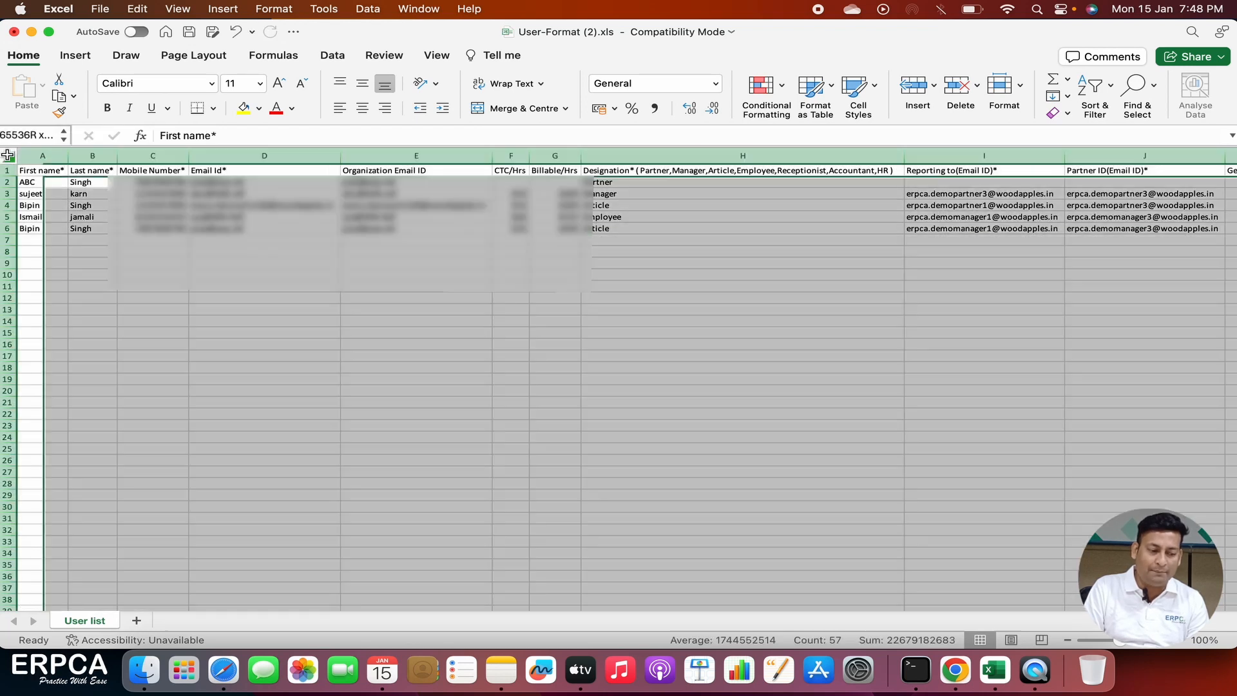
click(1174, 642)
click(1173, 642)
click(1174, 642)
click(1173, 642)
click(1173, 641)
click(537, 435)
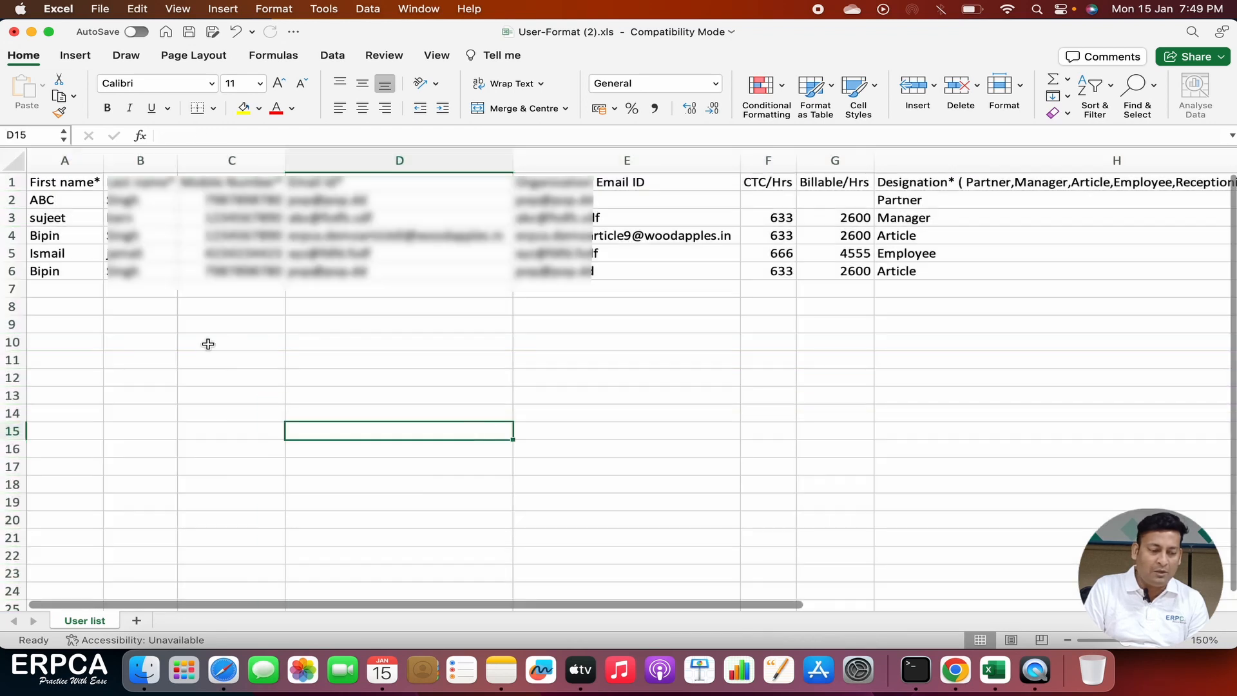
Step: Review the import format's column headings across the User list sheet, from First name through to Gender
click(70, 186)
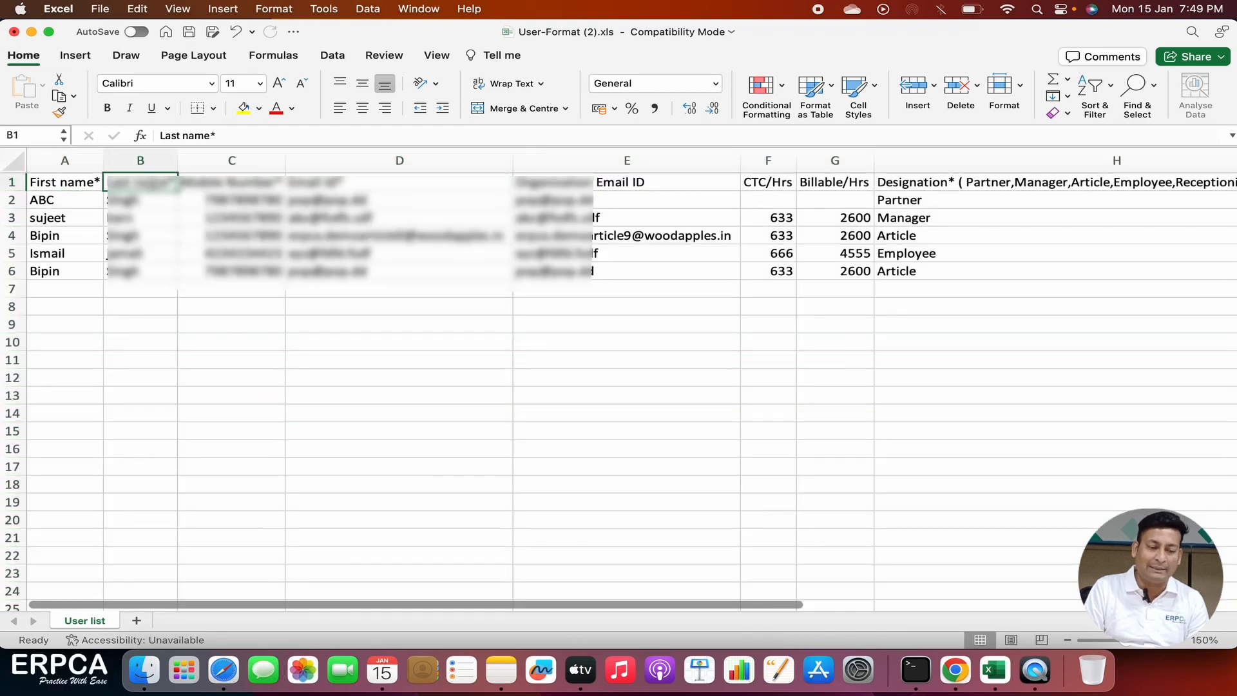
click(414, 169)
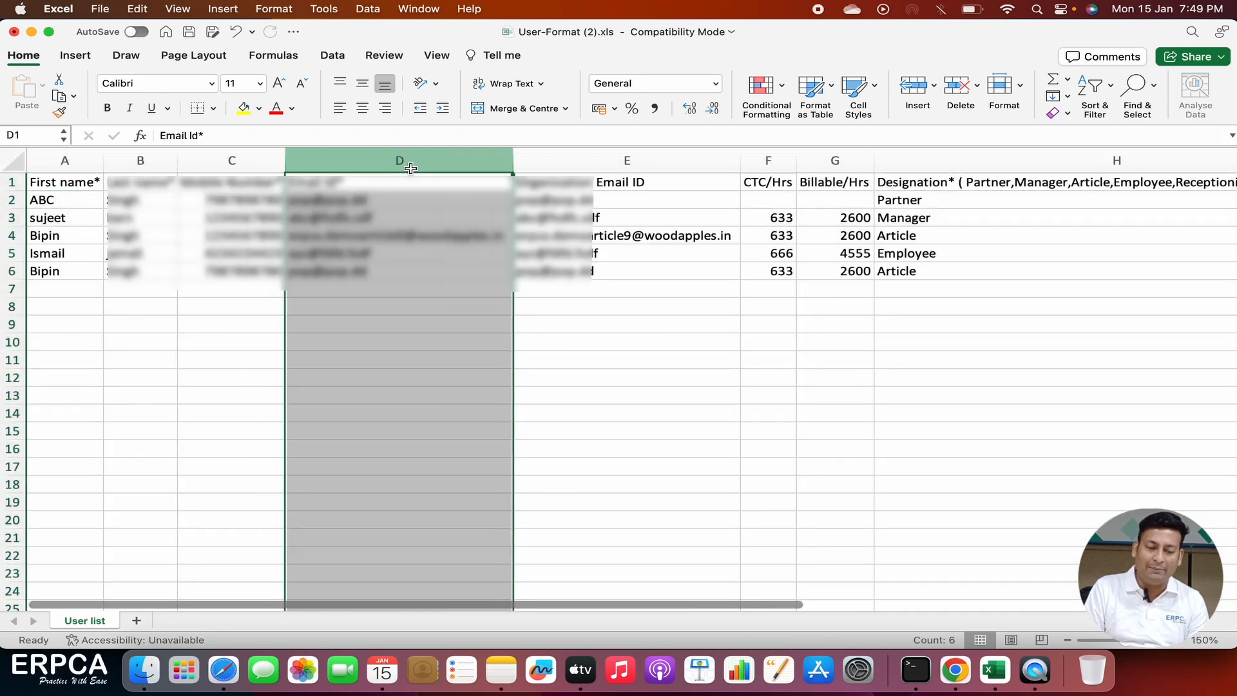
click(648, 166)
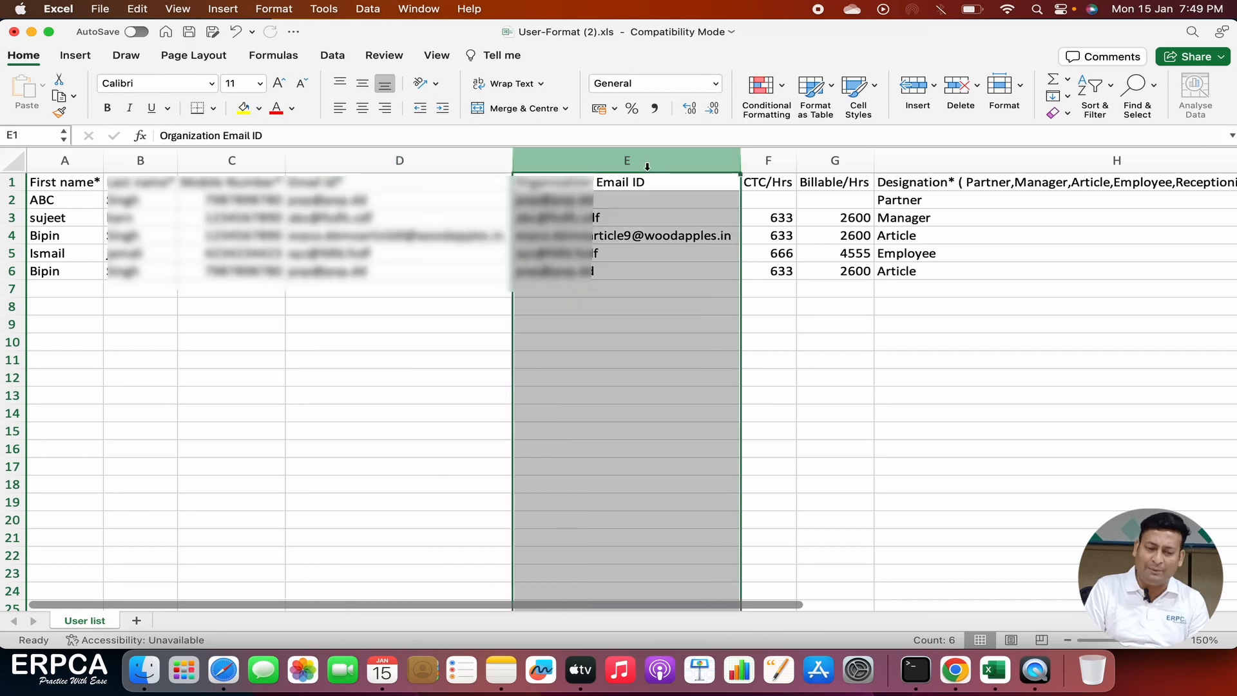
click(774, 181)
click(850, 163)
scroll(889, 213, right, 6)
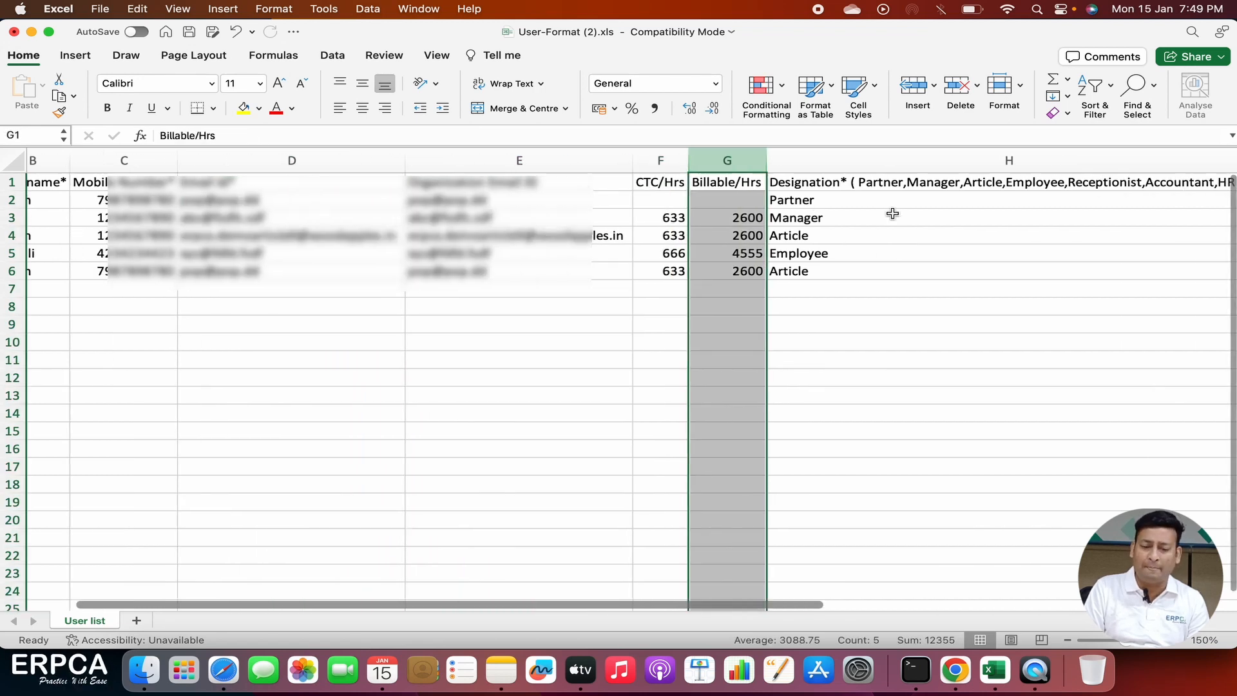
scroll(794, 232, right, 3)
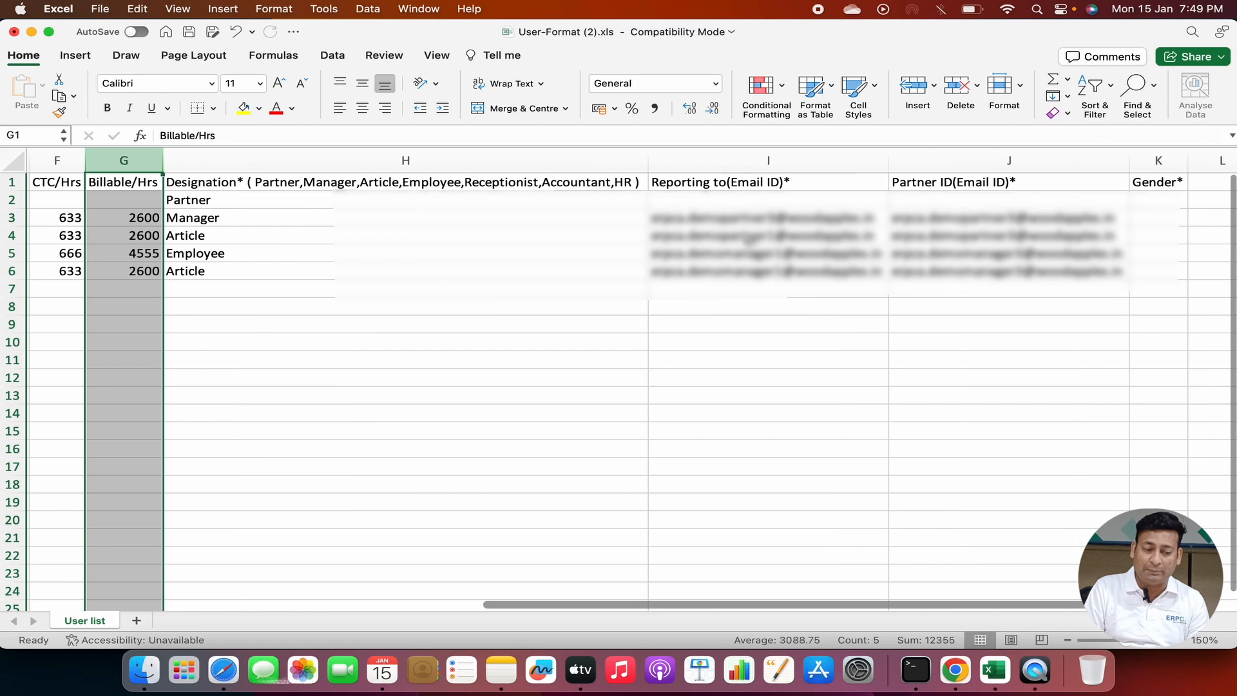
scroll(746, 212, right, 4)
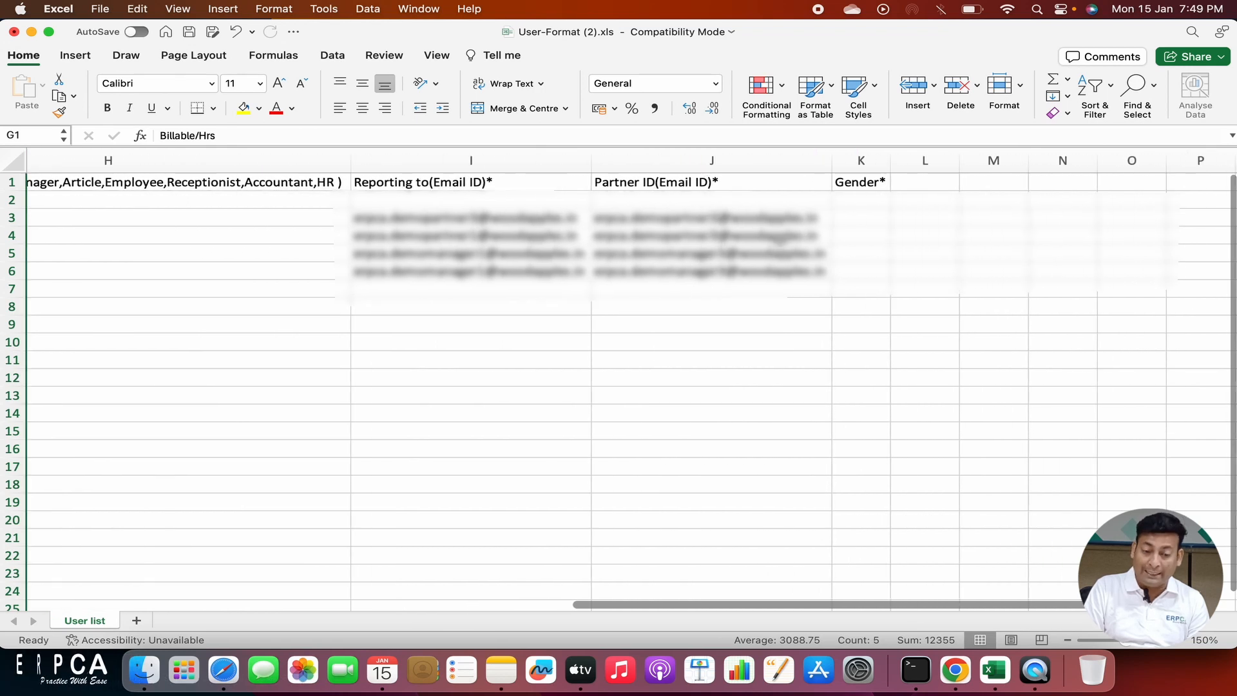
scroll(559, 295, left, 10)
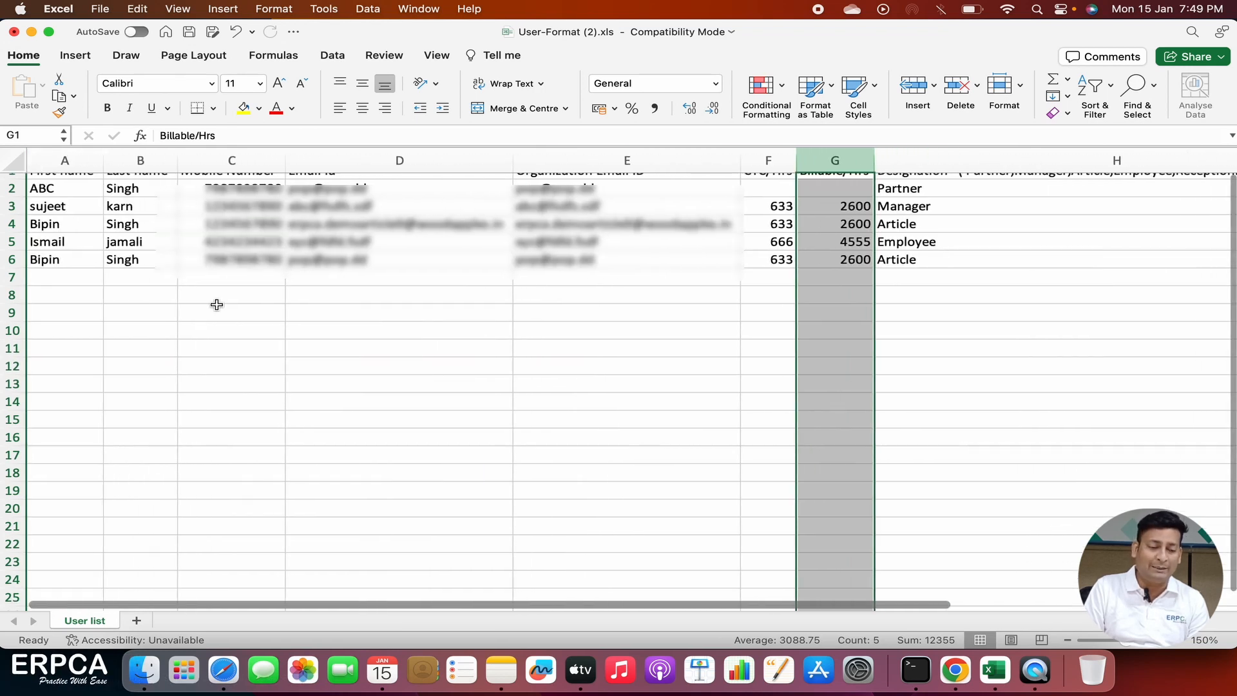
Step: Examine the First name, Last name, Mobile Number, Email Id and Organization Email ID columns and their sample entries
click(210, 305)
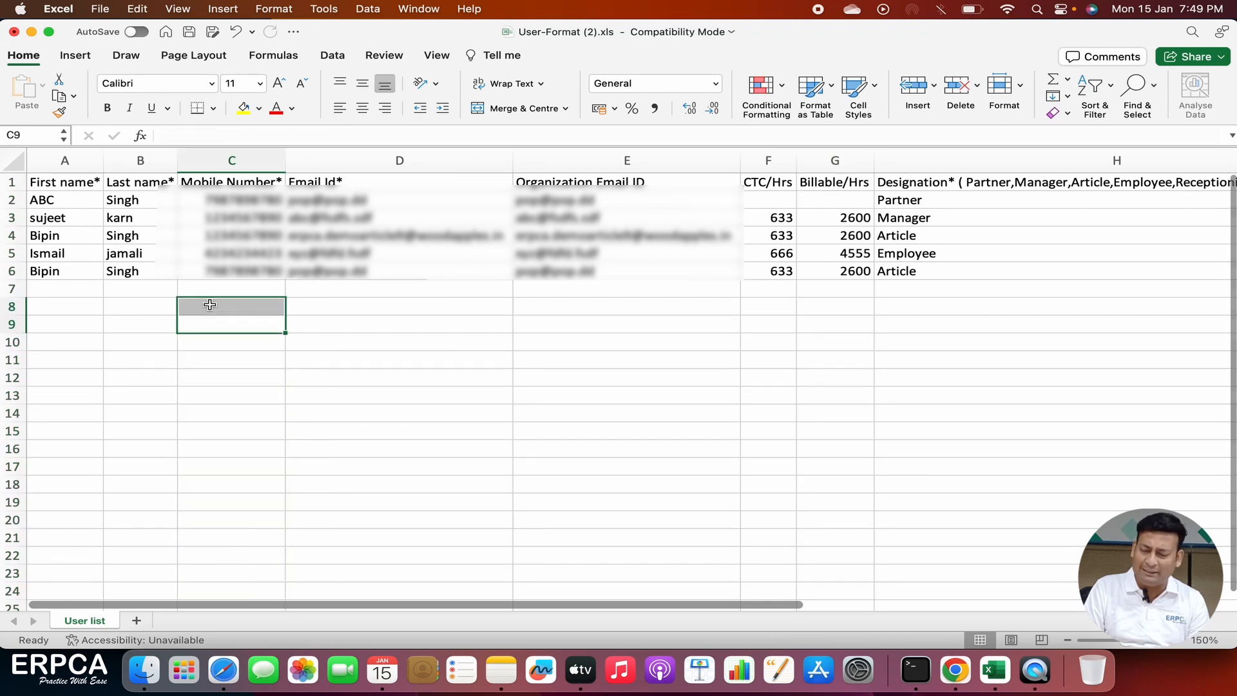
drag(56, 161, 137, 161)
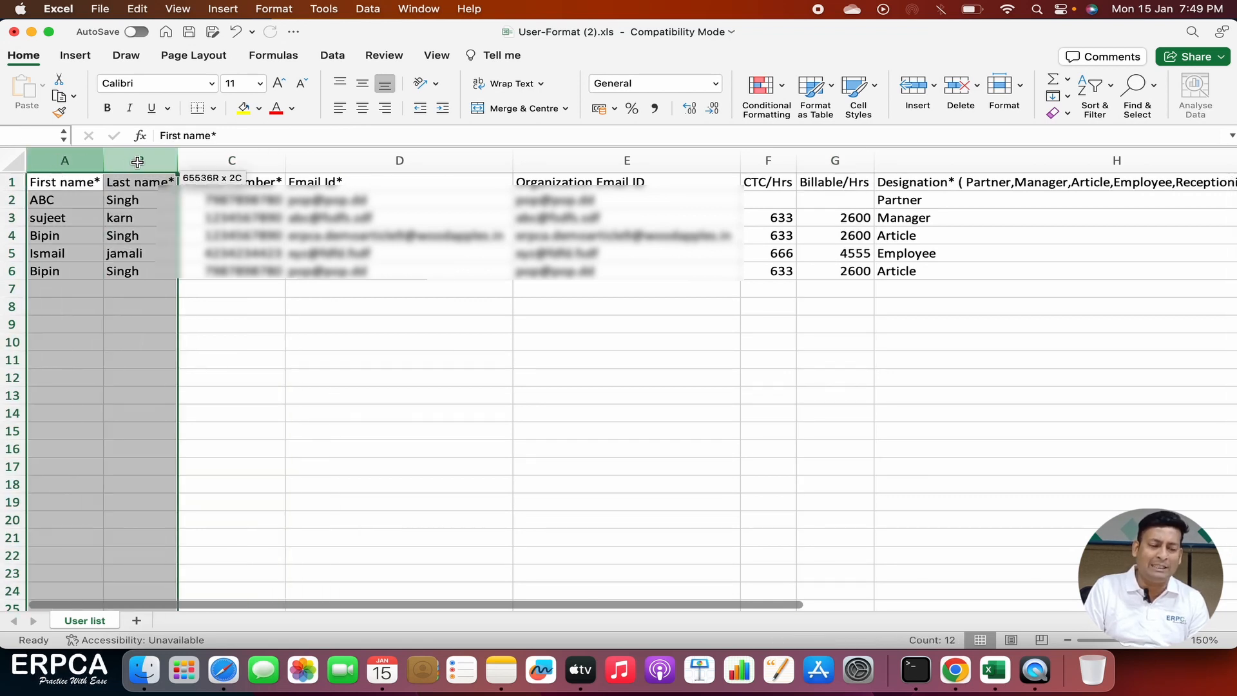
click(232, 342)
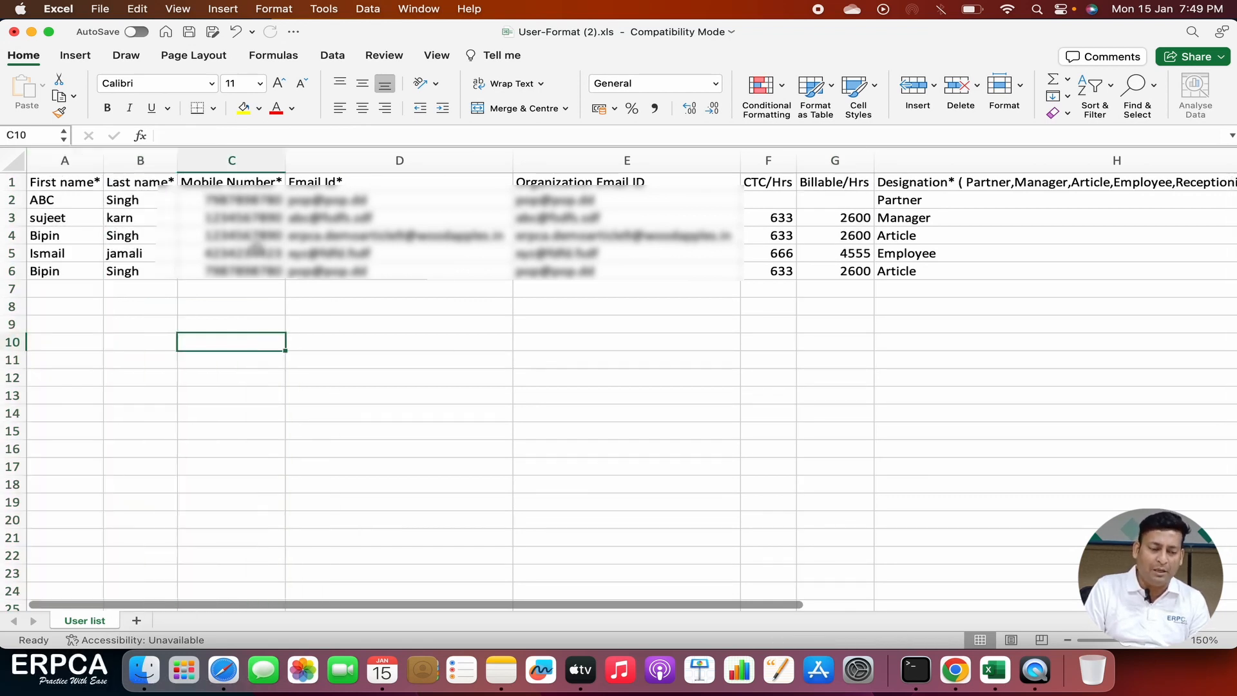
click(250, 160)
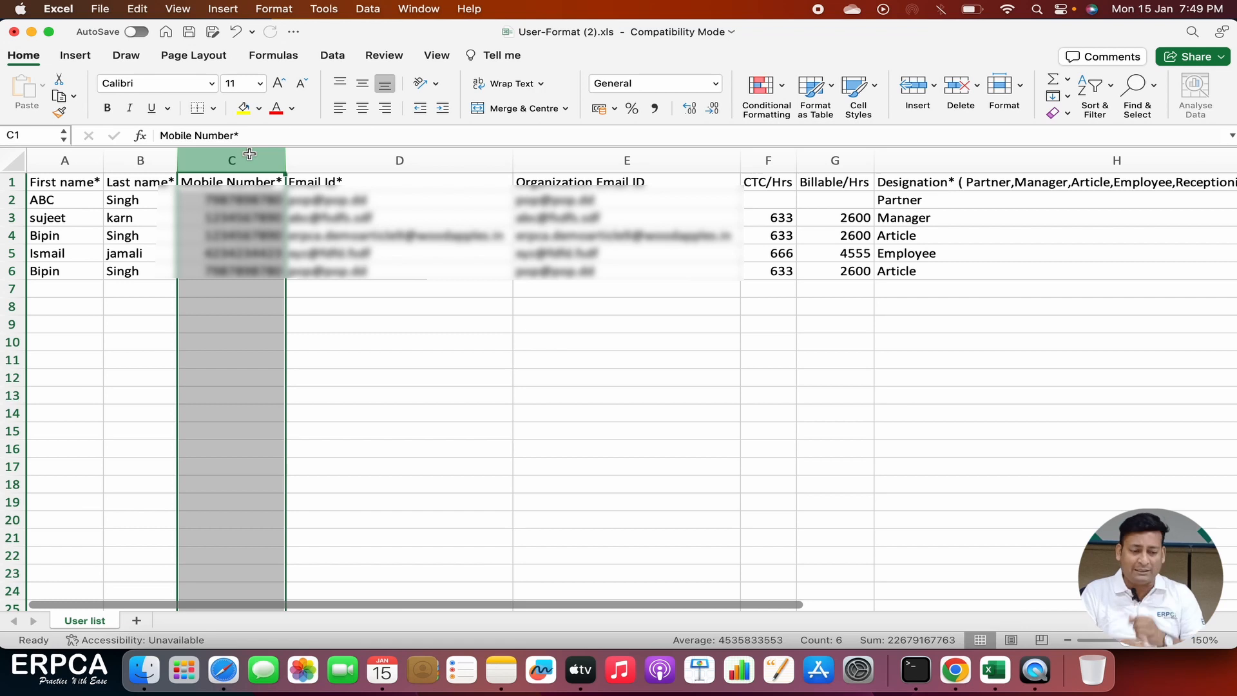
click(373, 162)
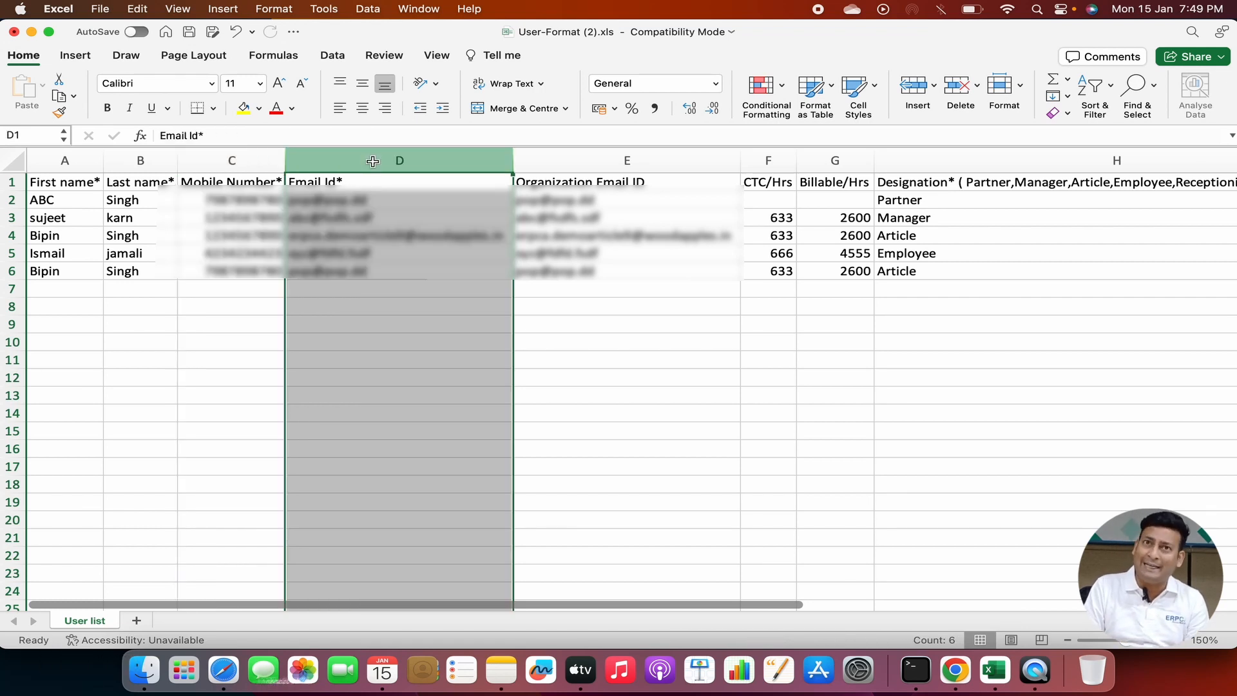
click(416, 267)
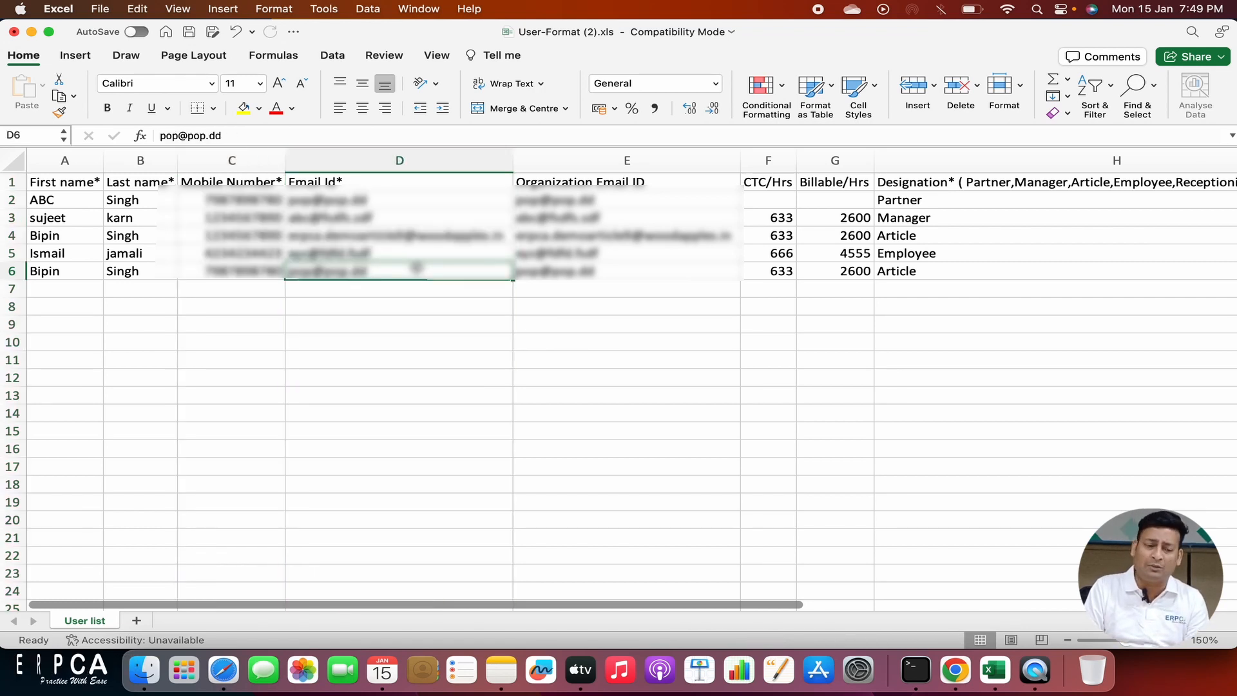
drag(407, 201, 407, 271)
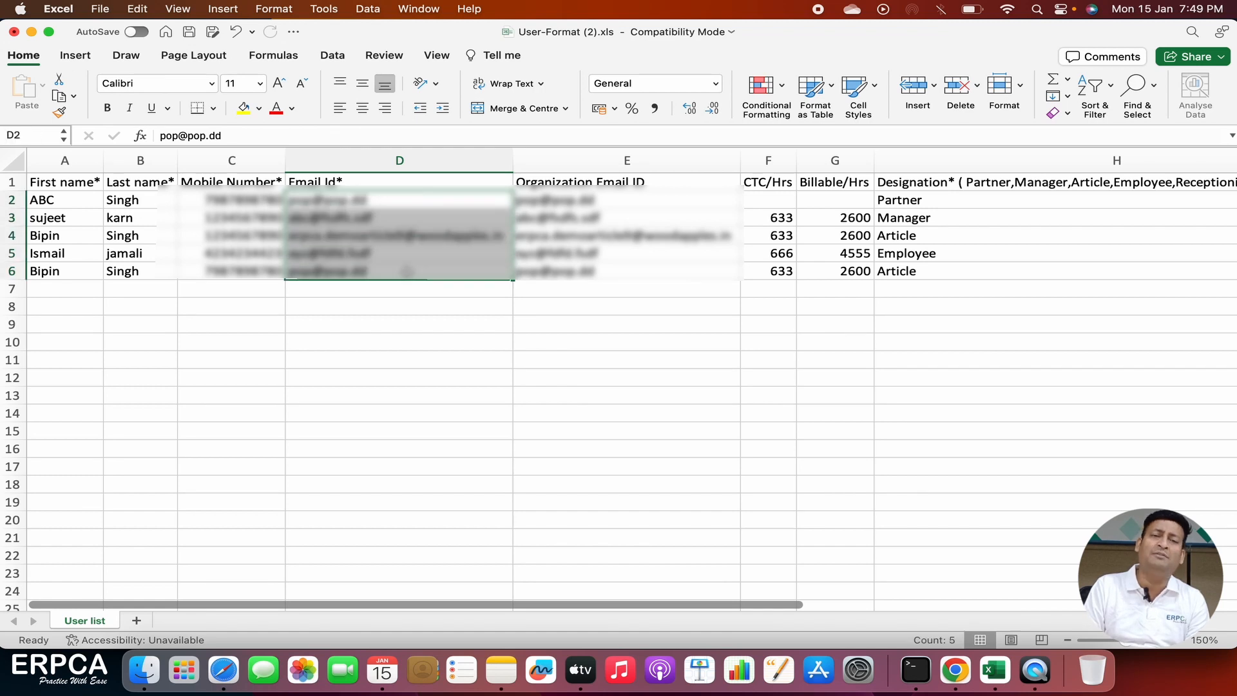
click(676, 286)
drag(654, 201, 653, 282)
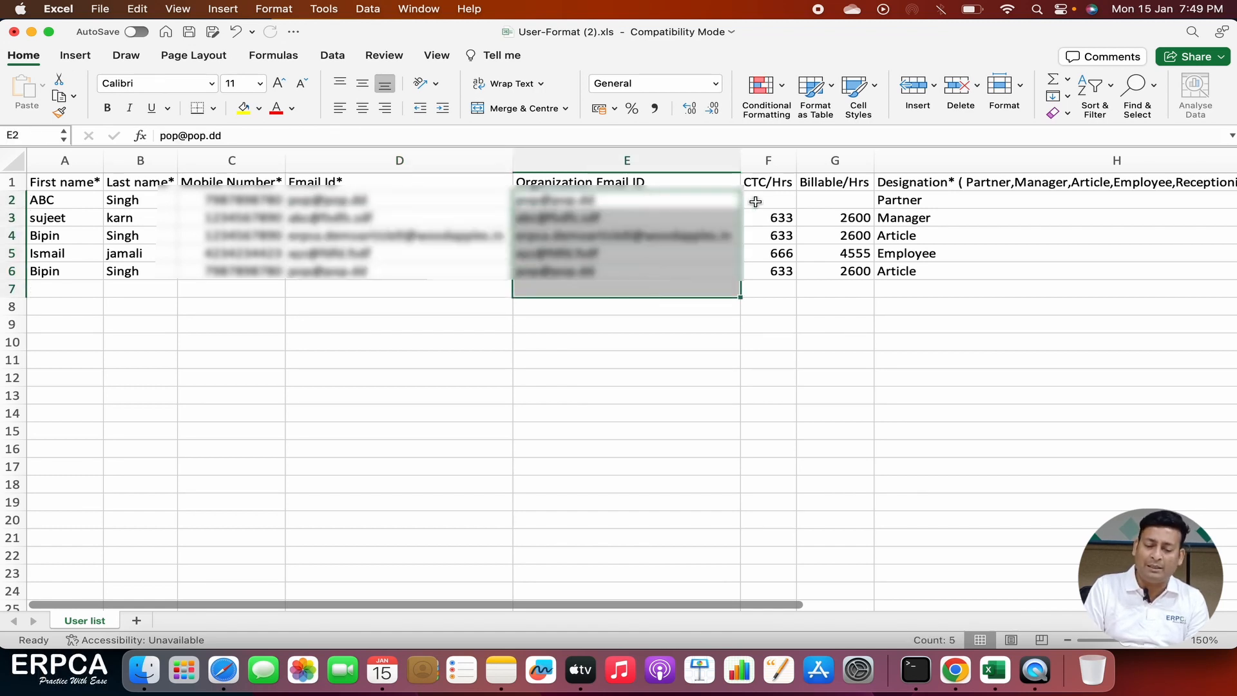
Step: Examine the sample rates in the CTC/Hrs and Billable/Hrs columns of the User list sheet
click(767, 168)
click(828, 161)
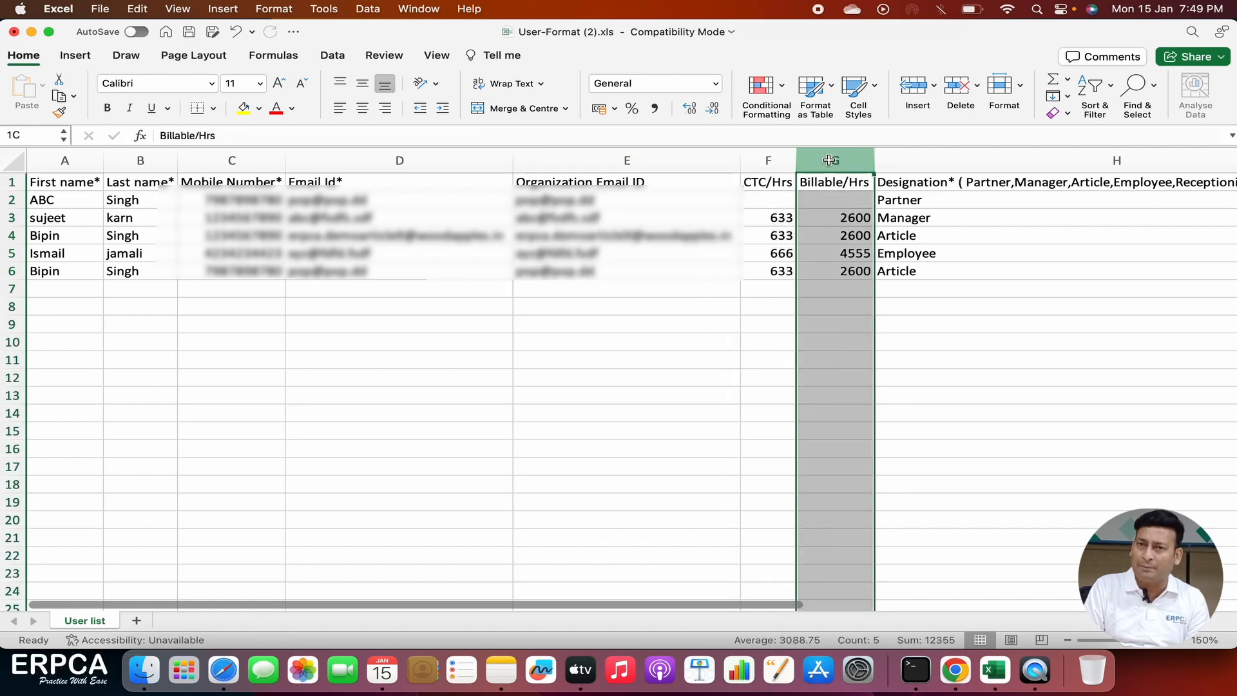
drag(773, 219, 773, 271)
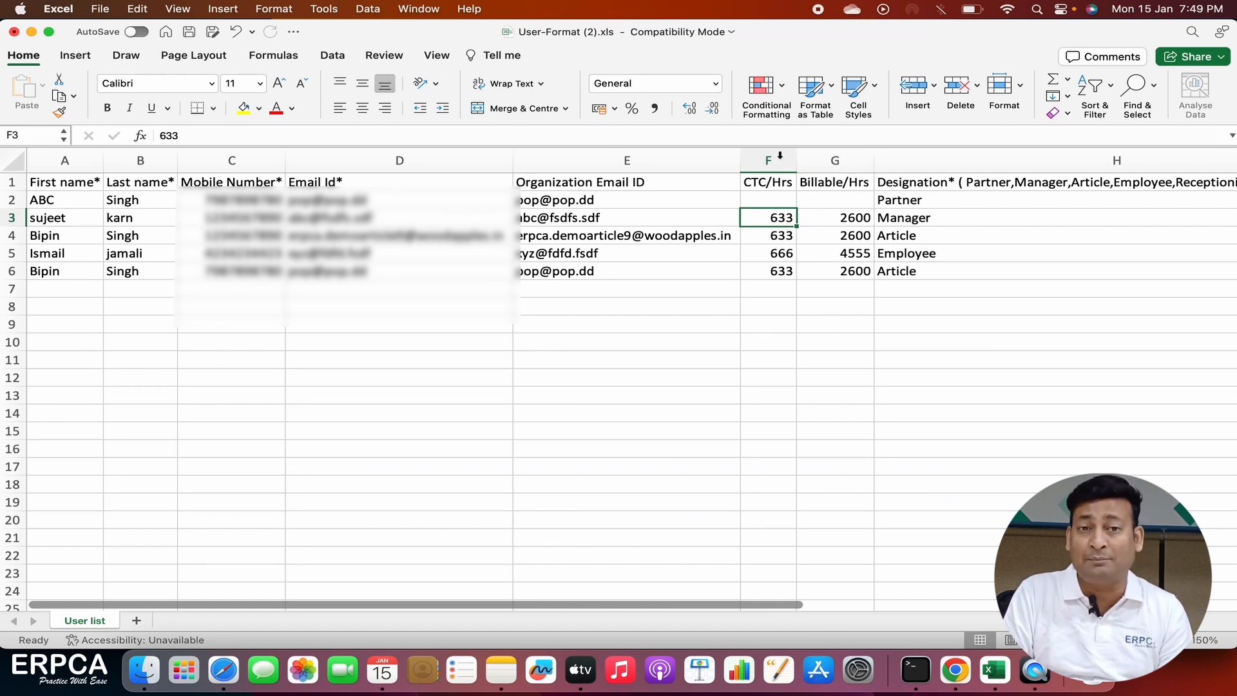
click(754, 254)
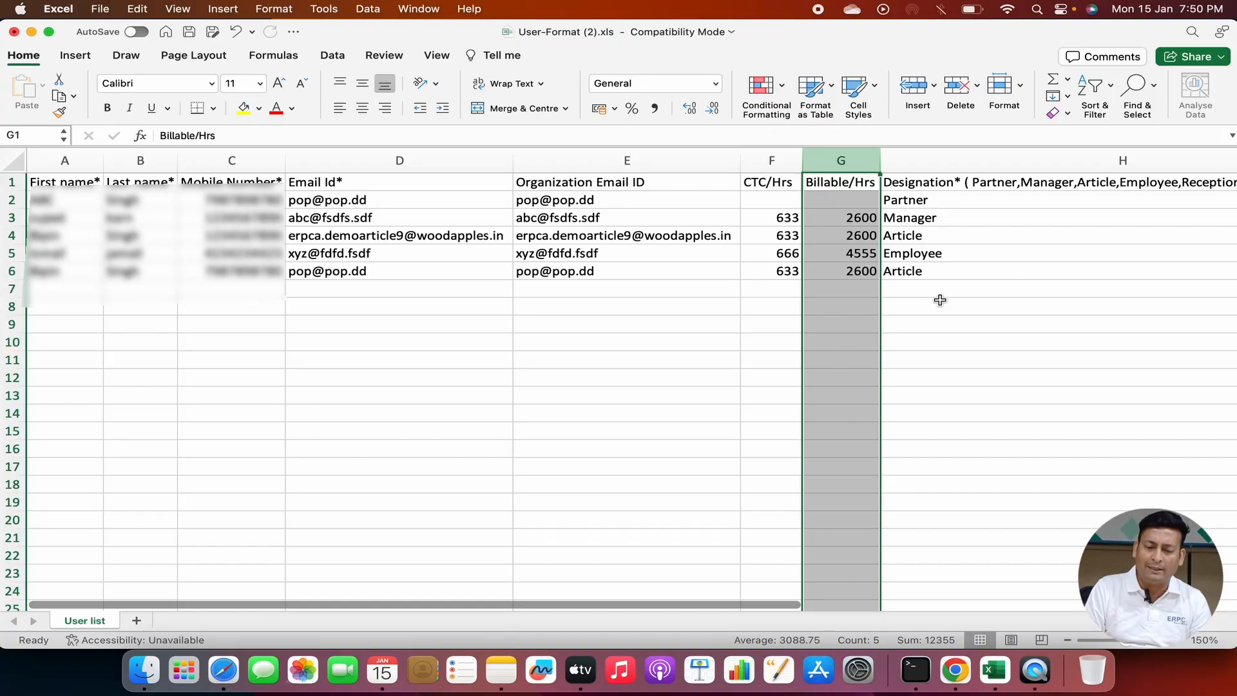
Step: Check how the Designation, Reporting to (Email ID) and Partner ID (Email ID) columns are filled in for the sample users
click(948, 253)
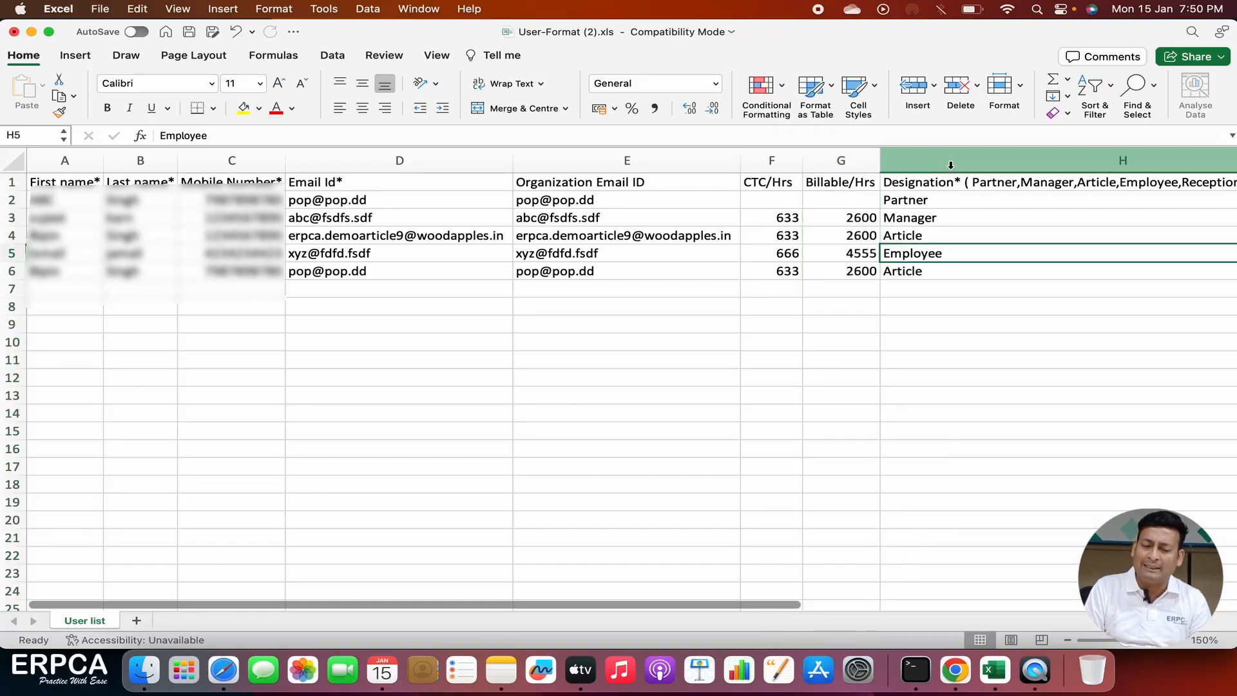
scroll(964, 223, right, 5)
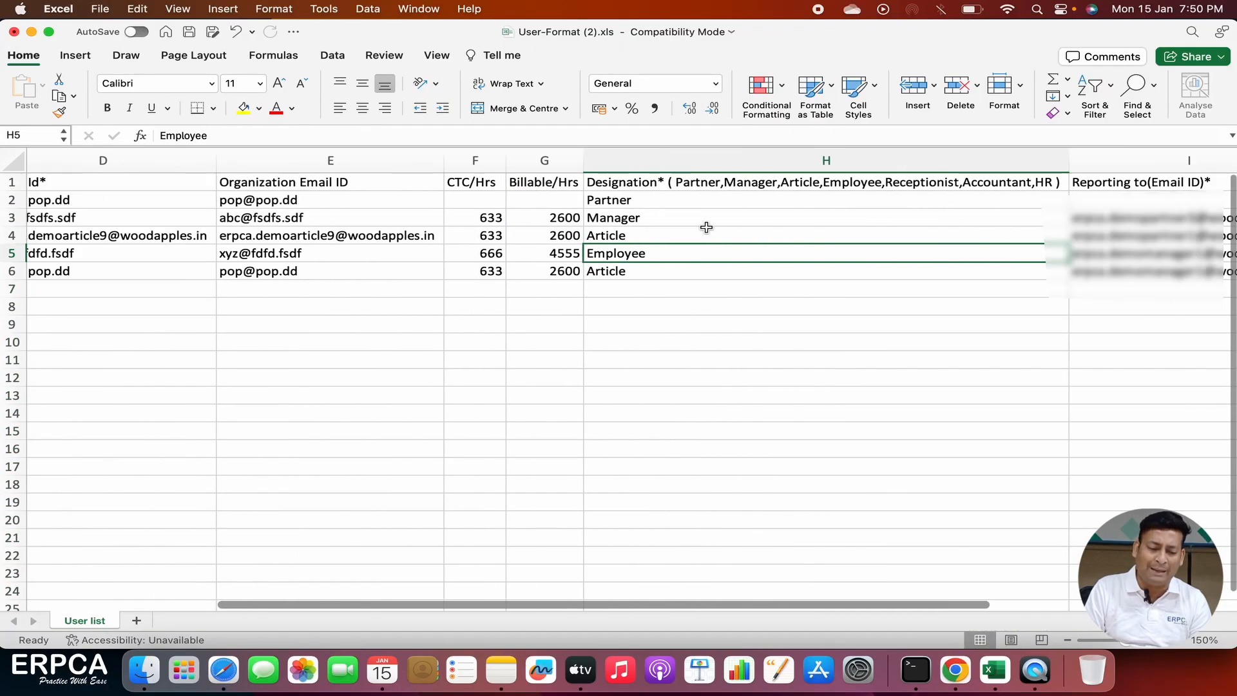
scroll(694, 231, right, 6)
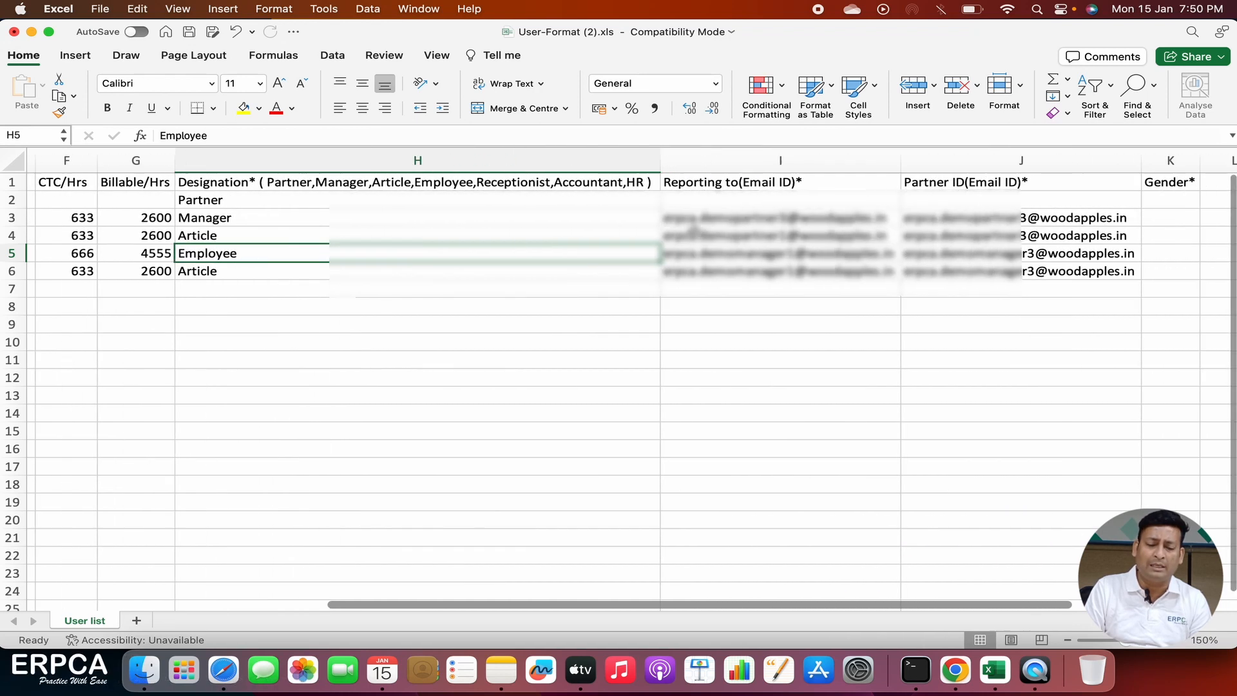
drag(628, 223, 622, 238)
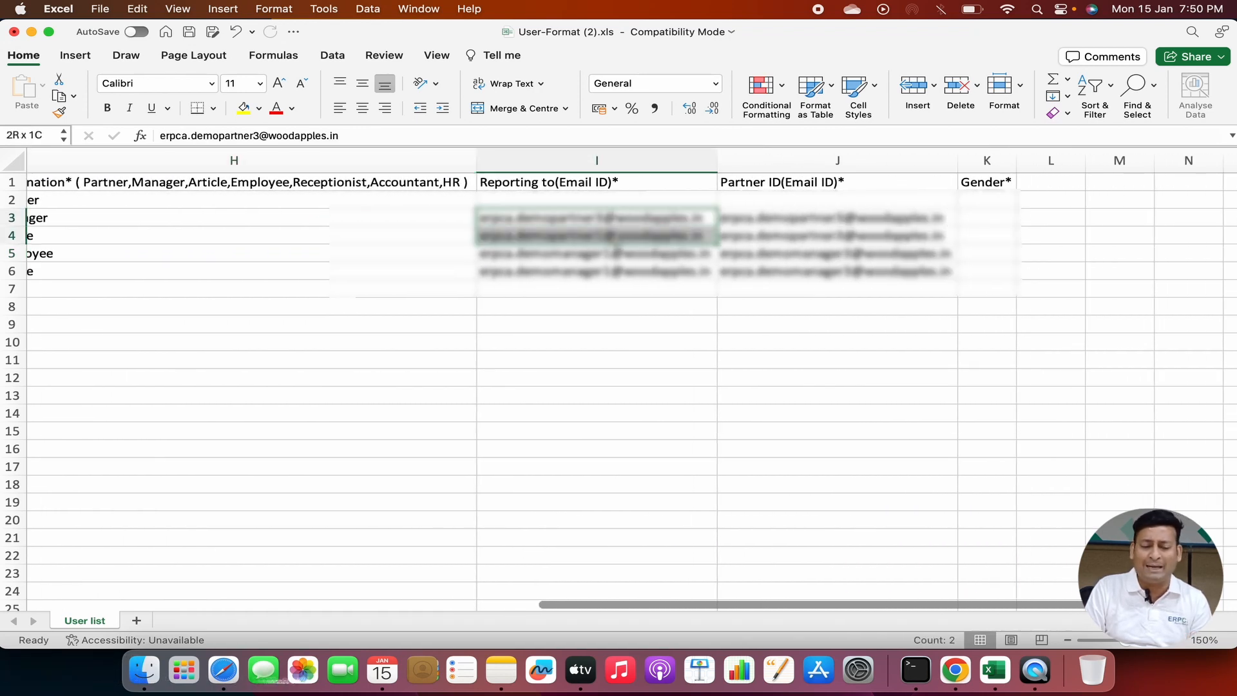
click(620, 287)
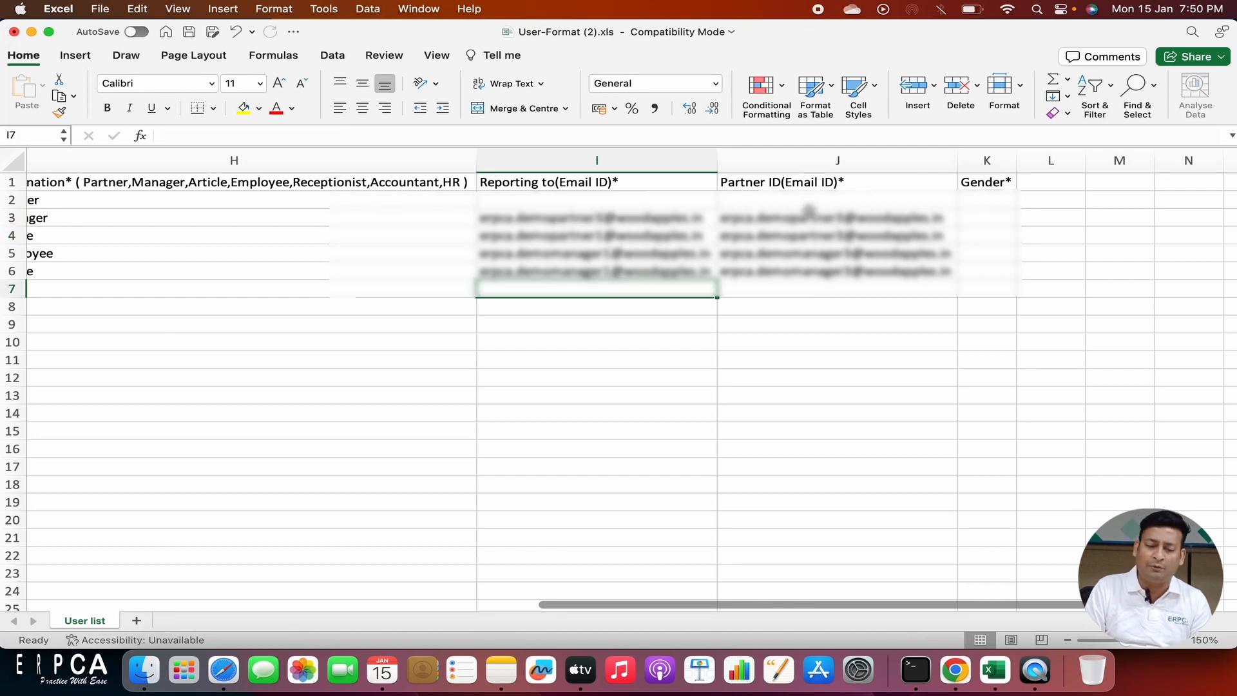
click(810, 216)
Step: Save User-Format (2).xls and close the workbook
scroll(807, 278, left, 15)
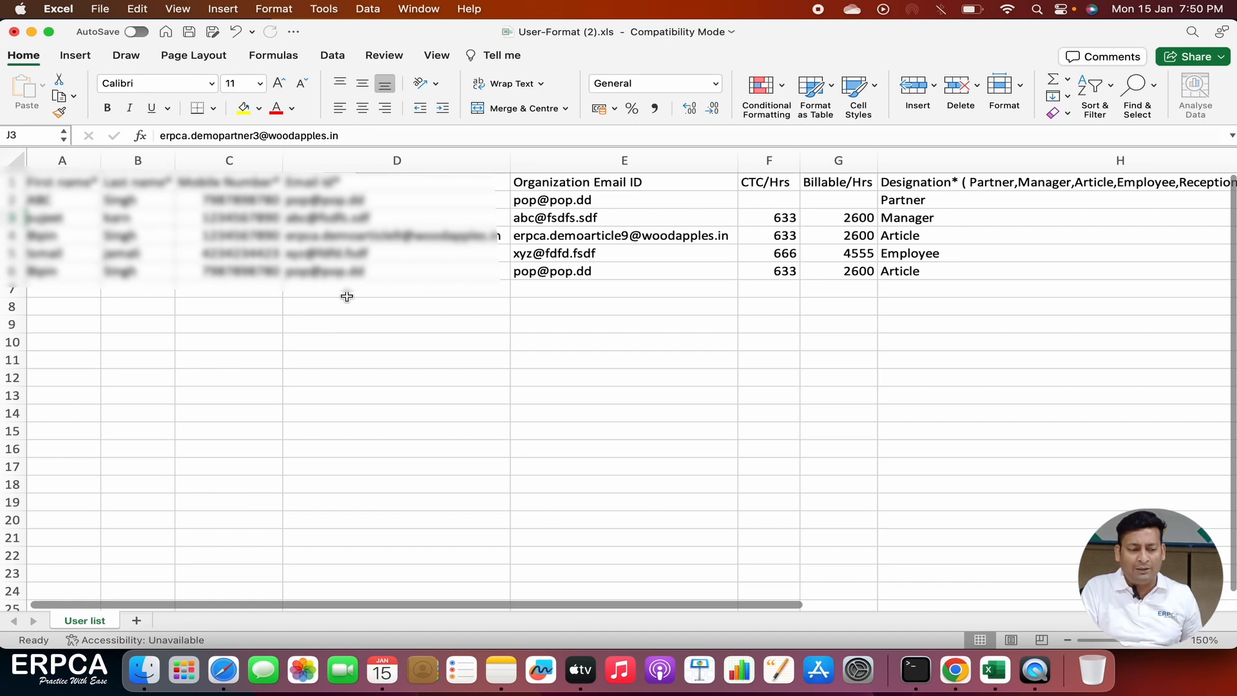
click(189, 32)
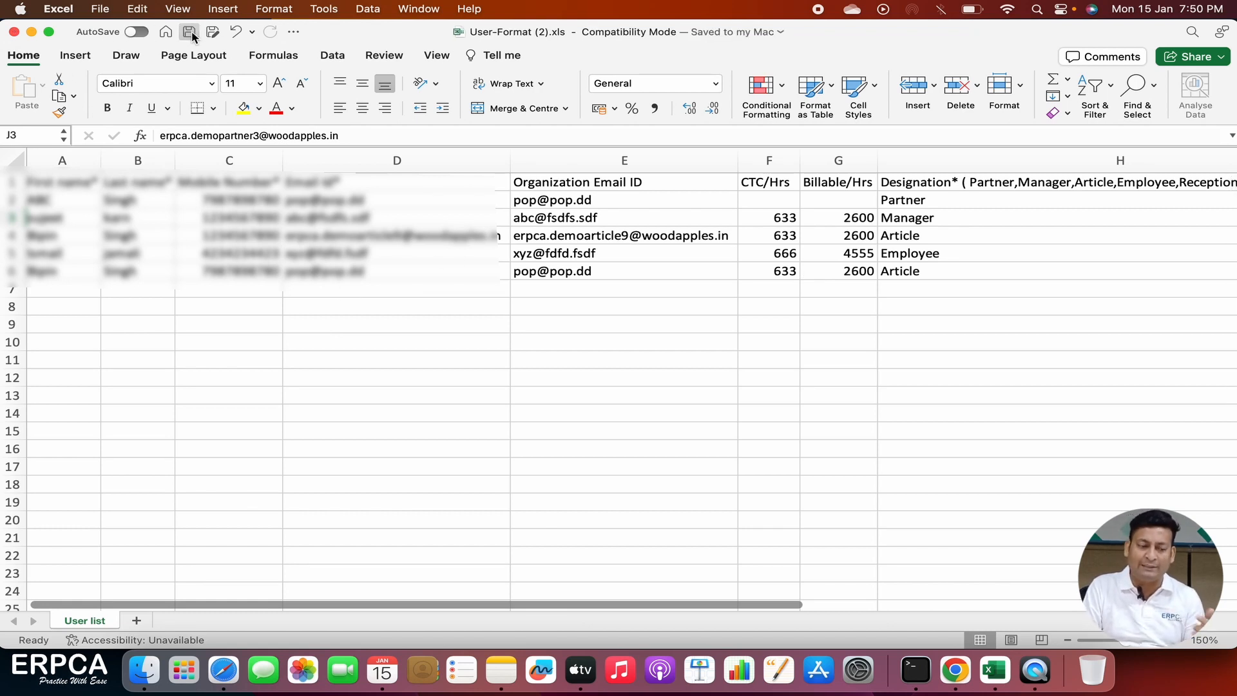
click(14, 32)
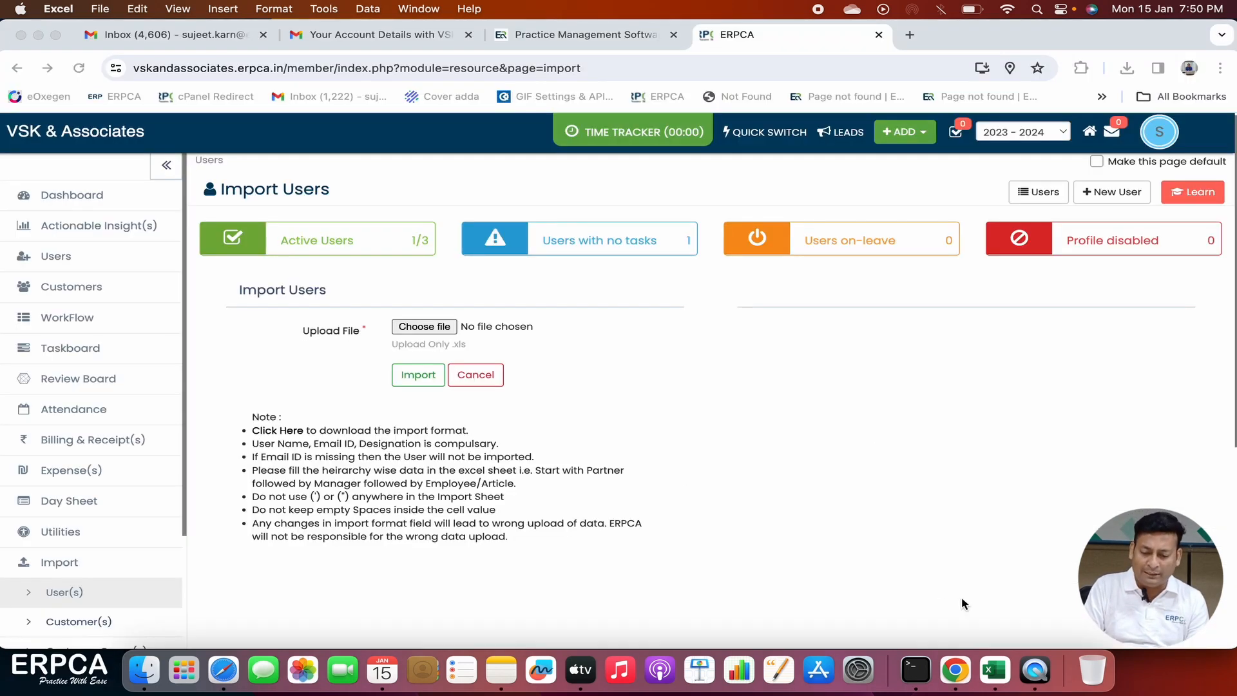
Step: Switch to Finder and open User-Format.xls from the ERPCA Import Format folder in Excel
click(148, 677)
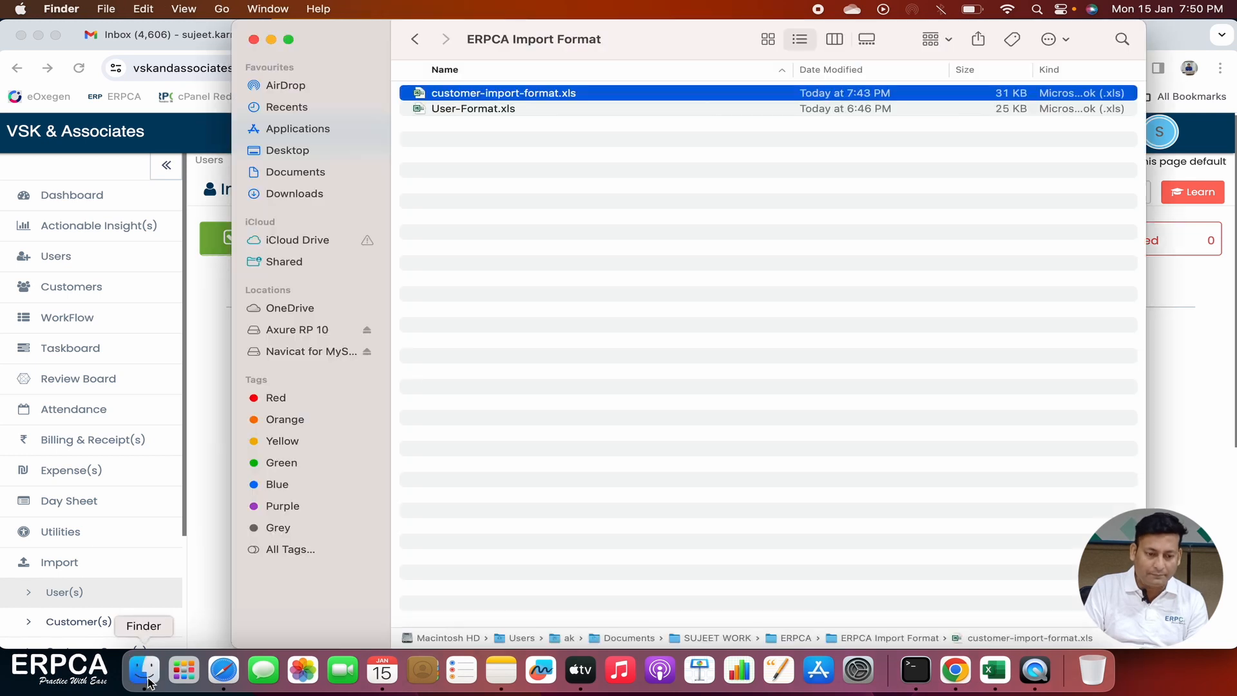
click(496, 110)
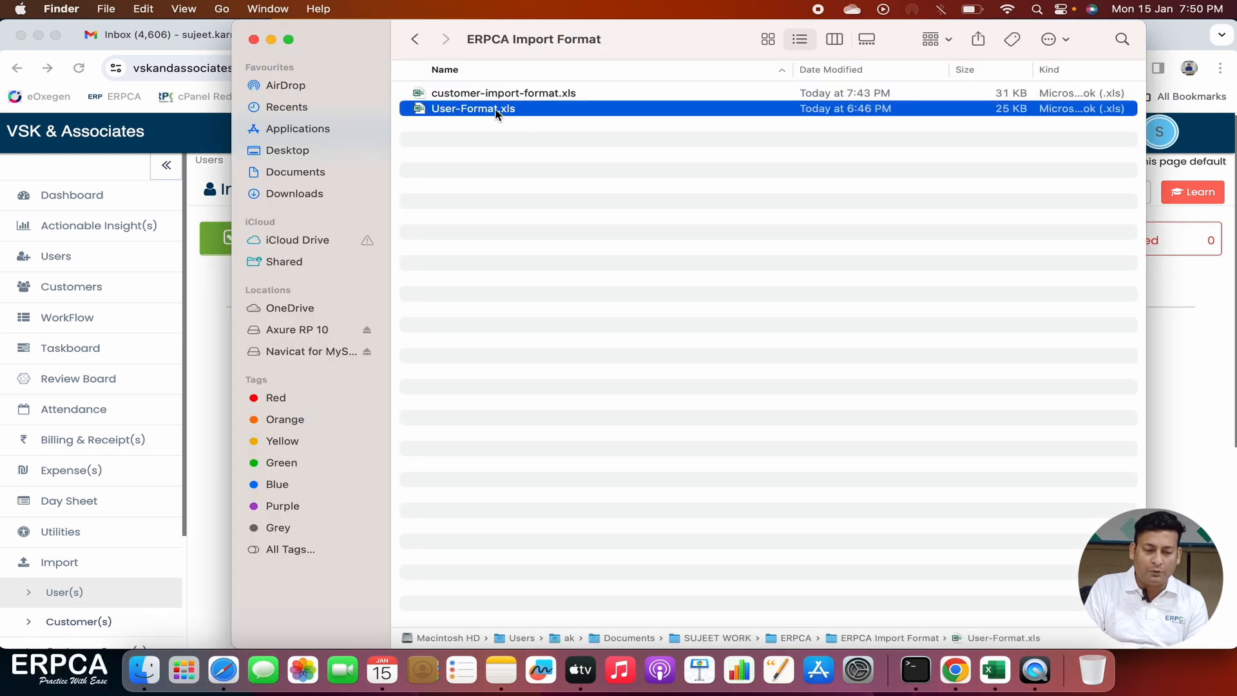
double_click(496, 109)
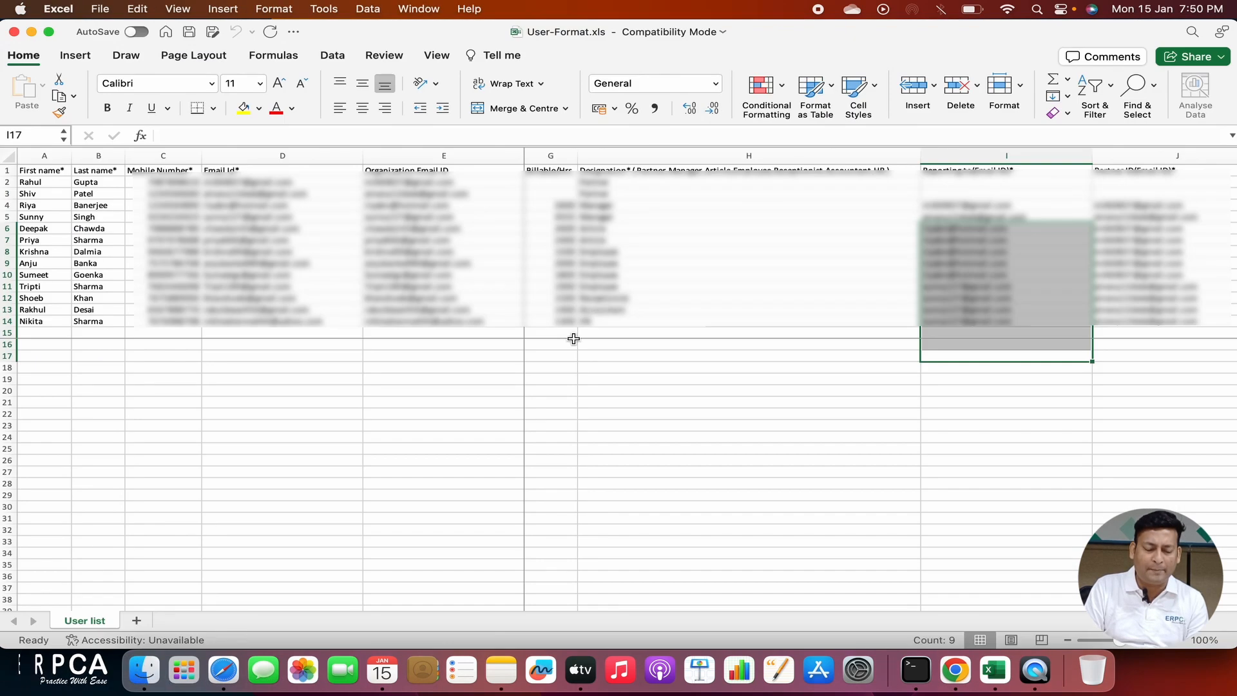
Step: Enlarge the display of the User list sheet in User-Format.xls to 160%
click(499, 400)
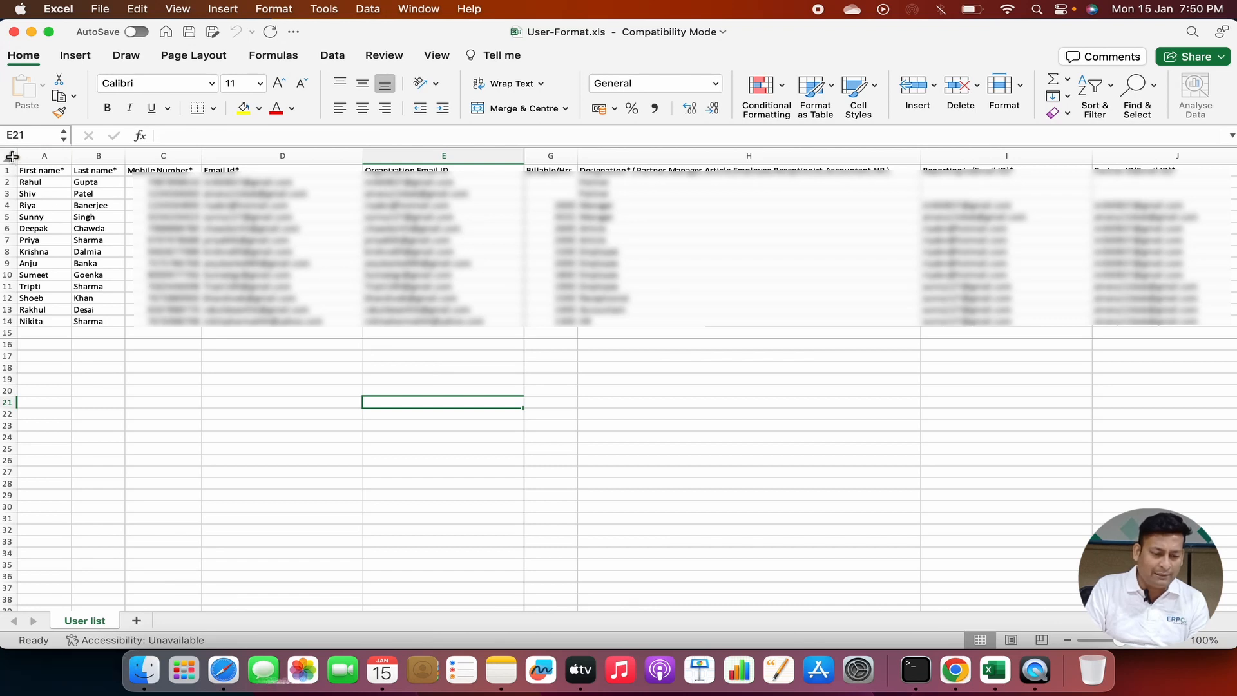
click(8, 156)
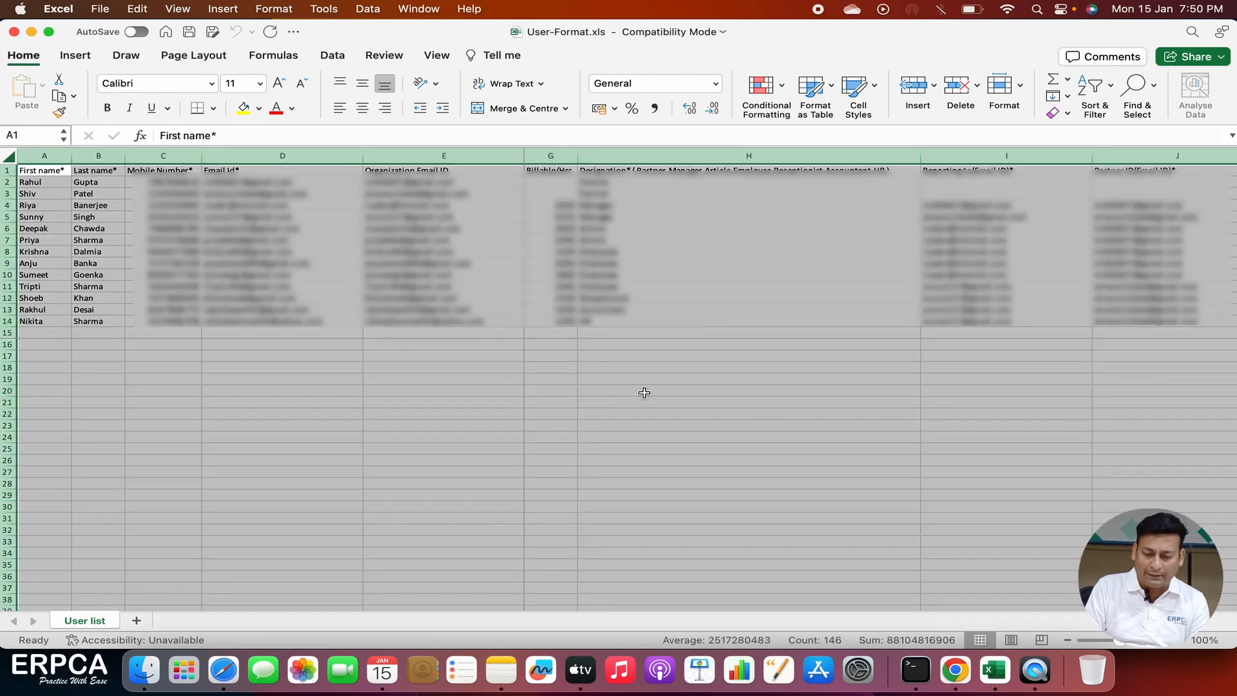
click(1175, 641)
click(1174, 642)
click(1175, 642)
click(1175, 641)
click(1174, 642)
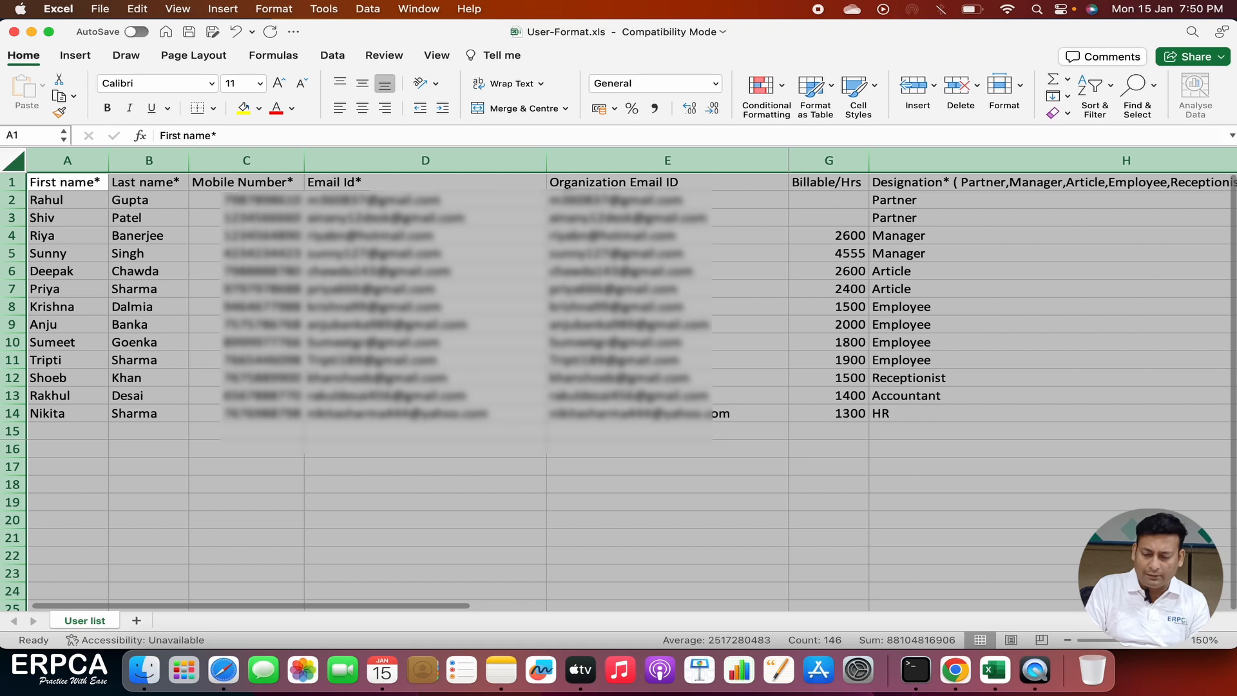
click(862, 518)
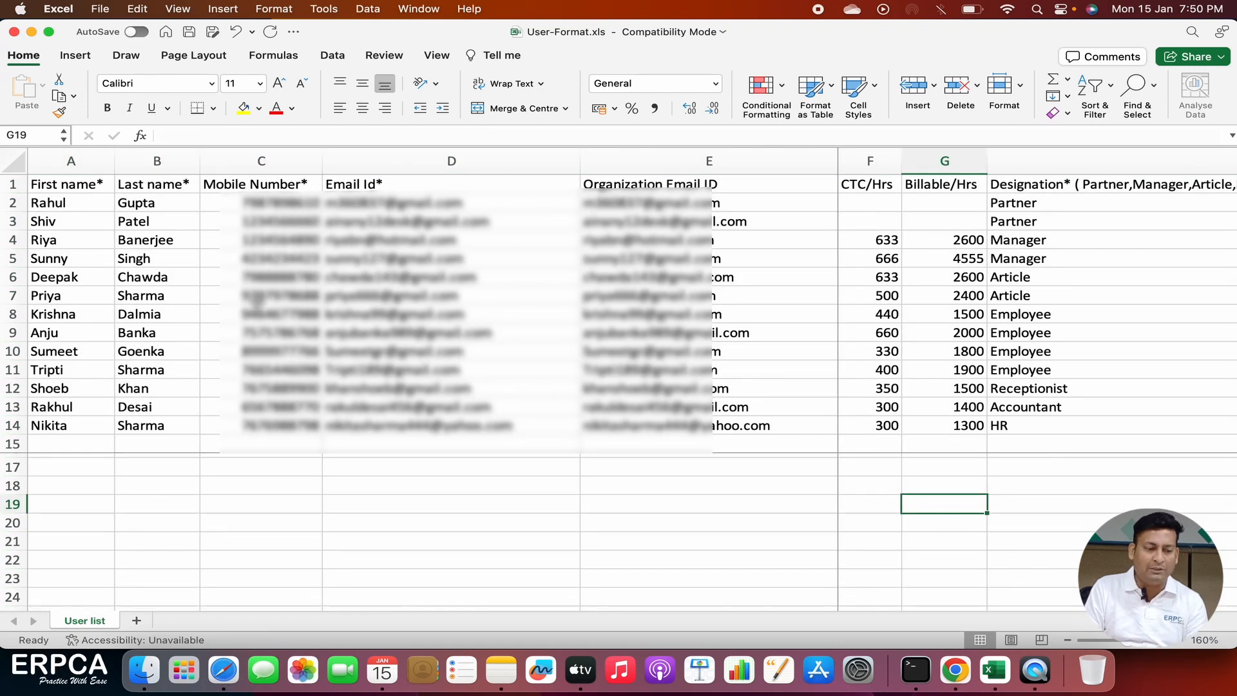
Step: Narrow the Email Id and Organization Email ID columns of the User list sheet to make room for the columns beyond them
click(89, 202)
click(159, 197)
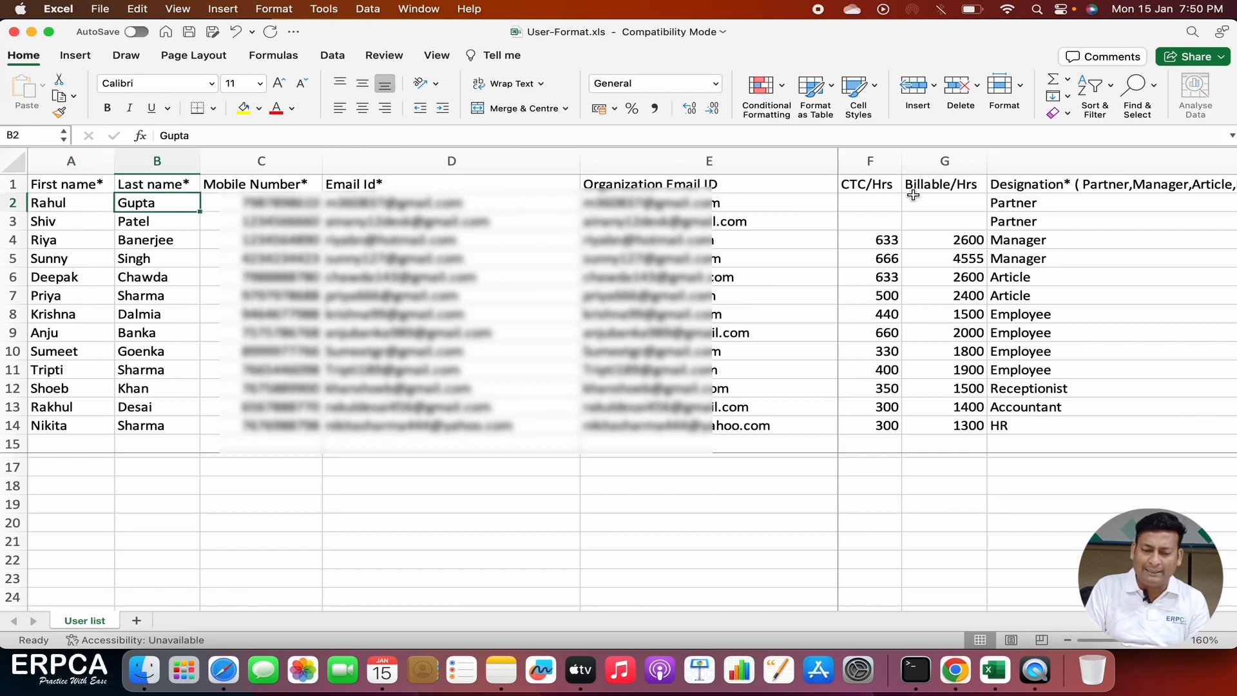
scroll(954, 258, right, 3)
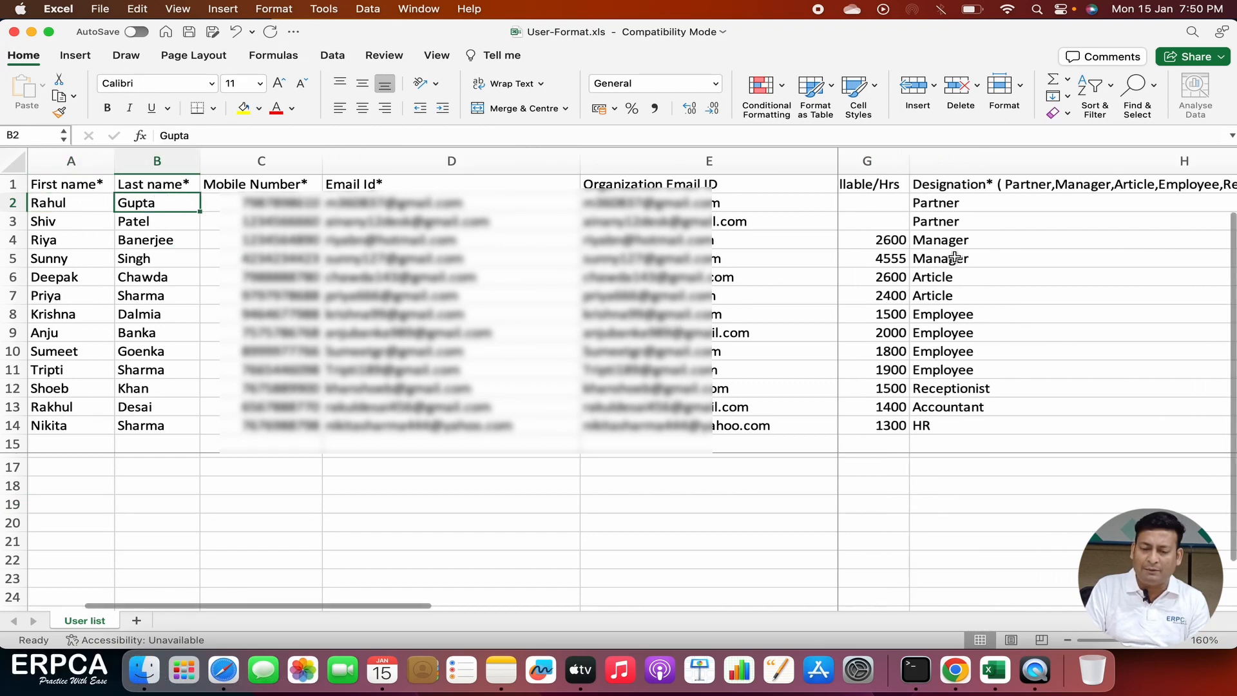
drag(839, 158, 778, 158)
drag(587, 158, 513, 157)
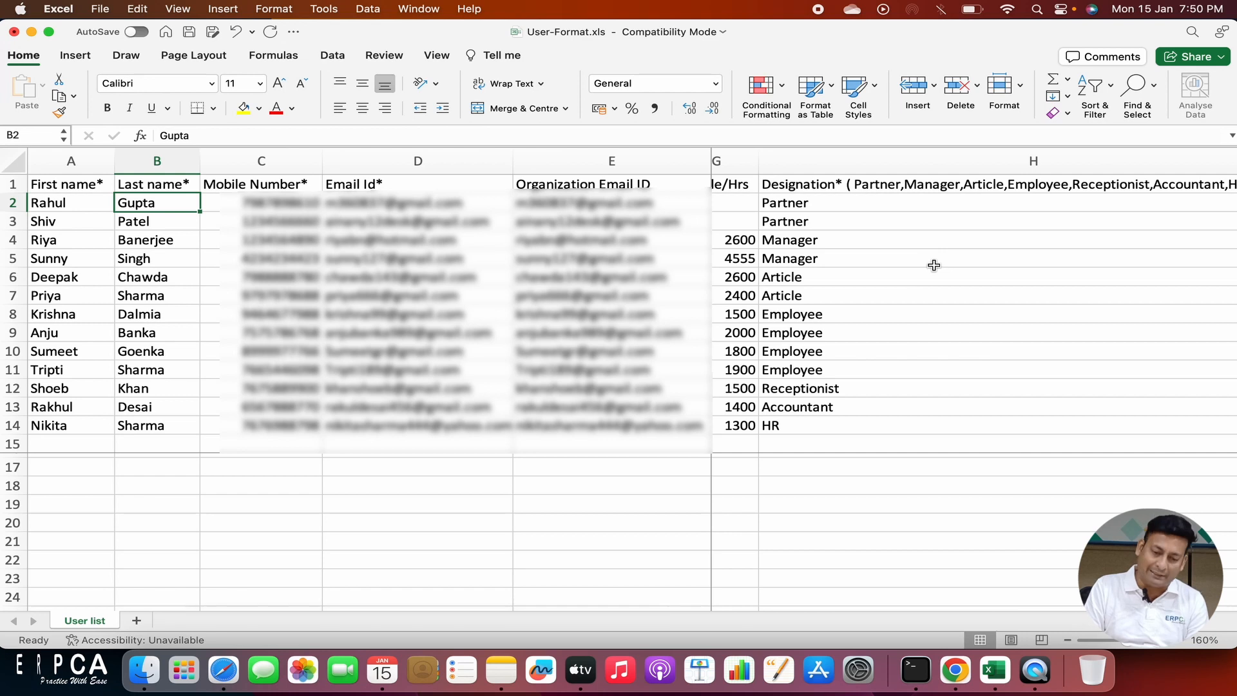
Step: Check the Partner, Manager and Article entries in the Designation column of the User list sheet
drag(824, 205, 825, 212)
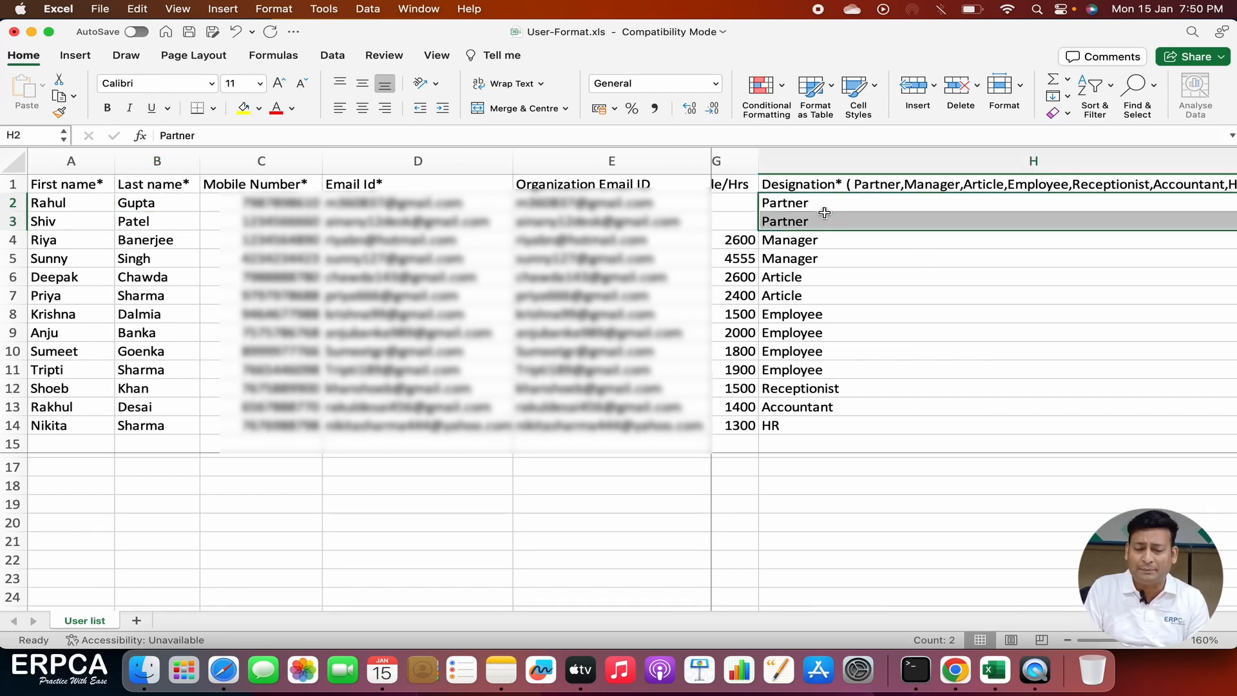
click(836, 240)
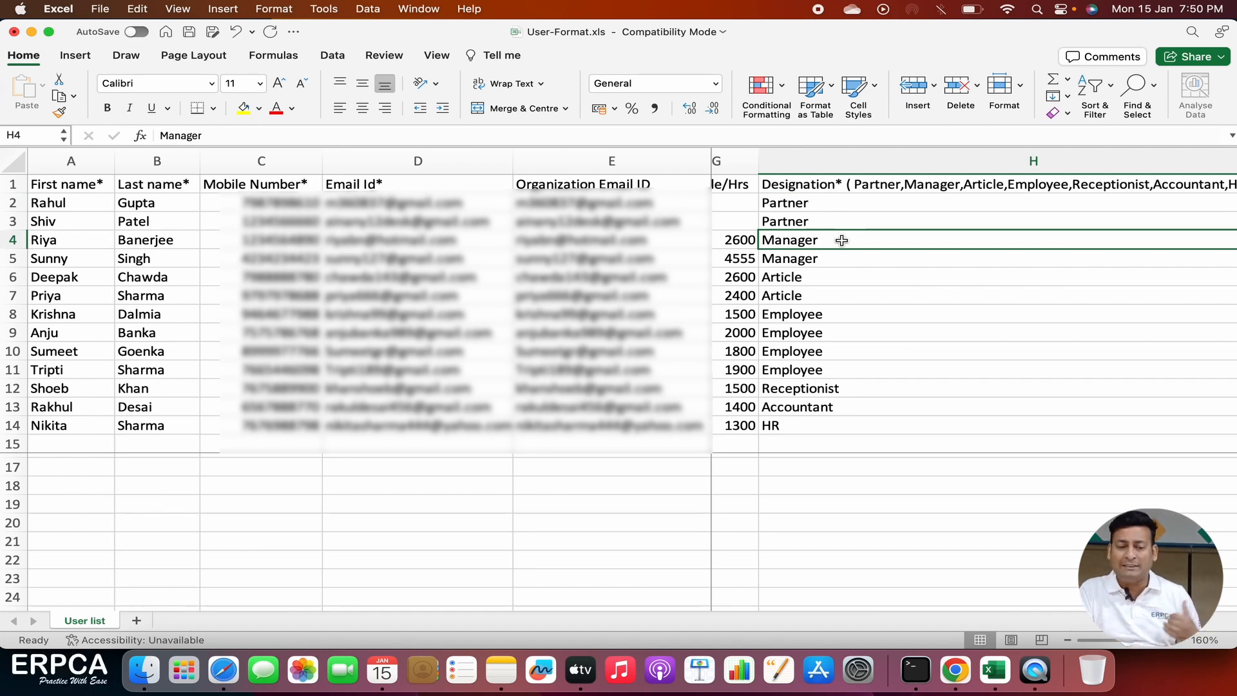
drag(831, 282, 834, 296)
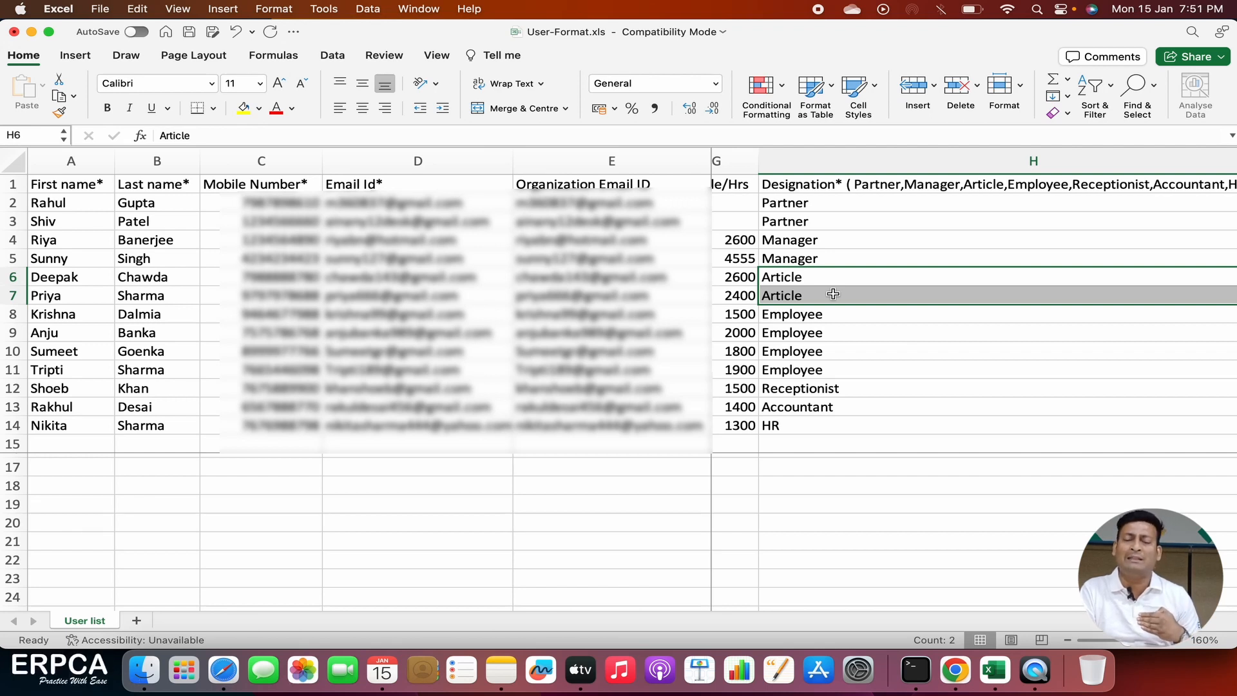
Step: Narrow the Email Id column further and check the Reporting to (Email ID) and Partner ID (Email ID) columns
scroll(913, 363, right, 5)
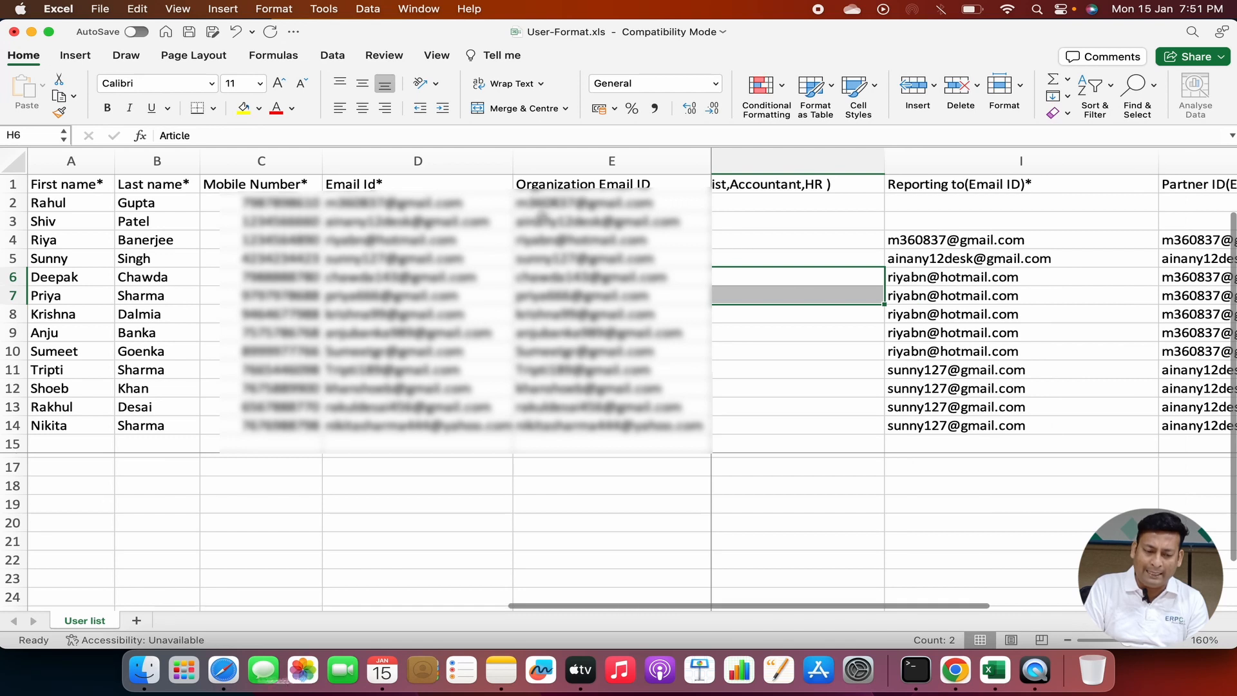
drag(513, 161, 410, 172)
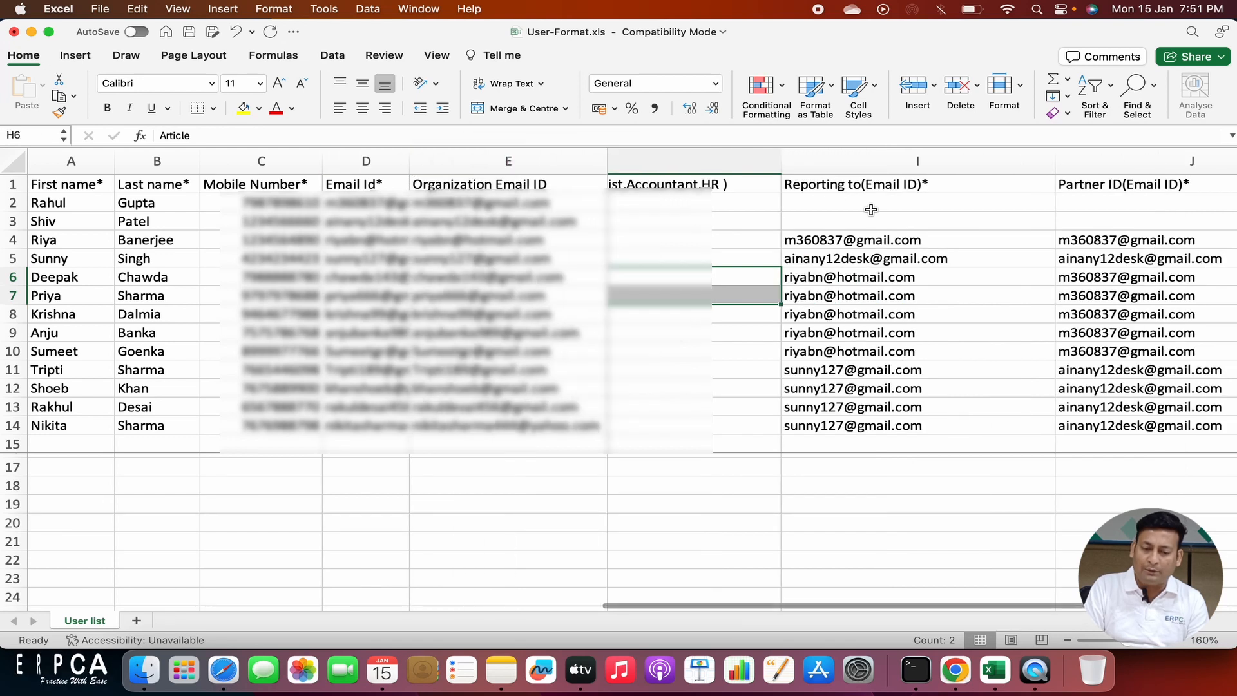
click(871, 222)
scroll(874, 226, right, 3)
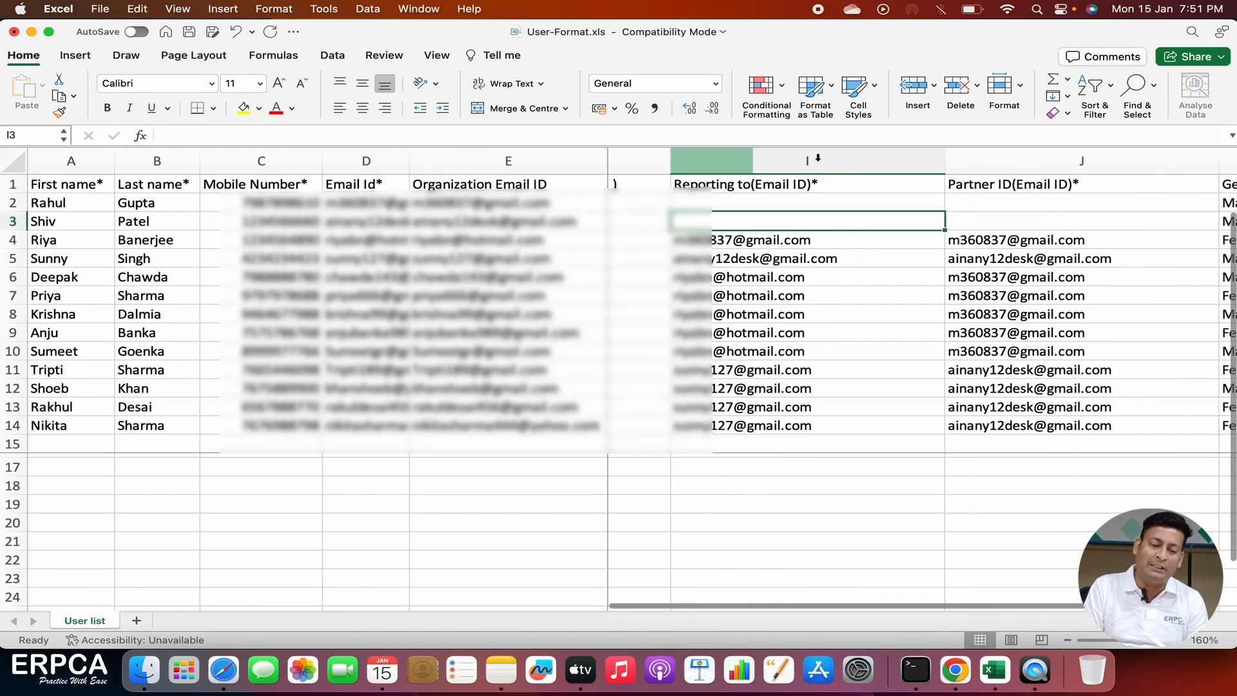
click(818, 160)
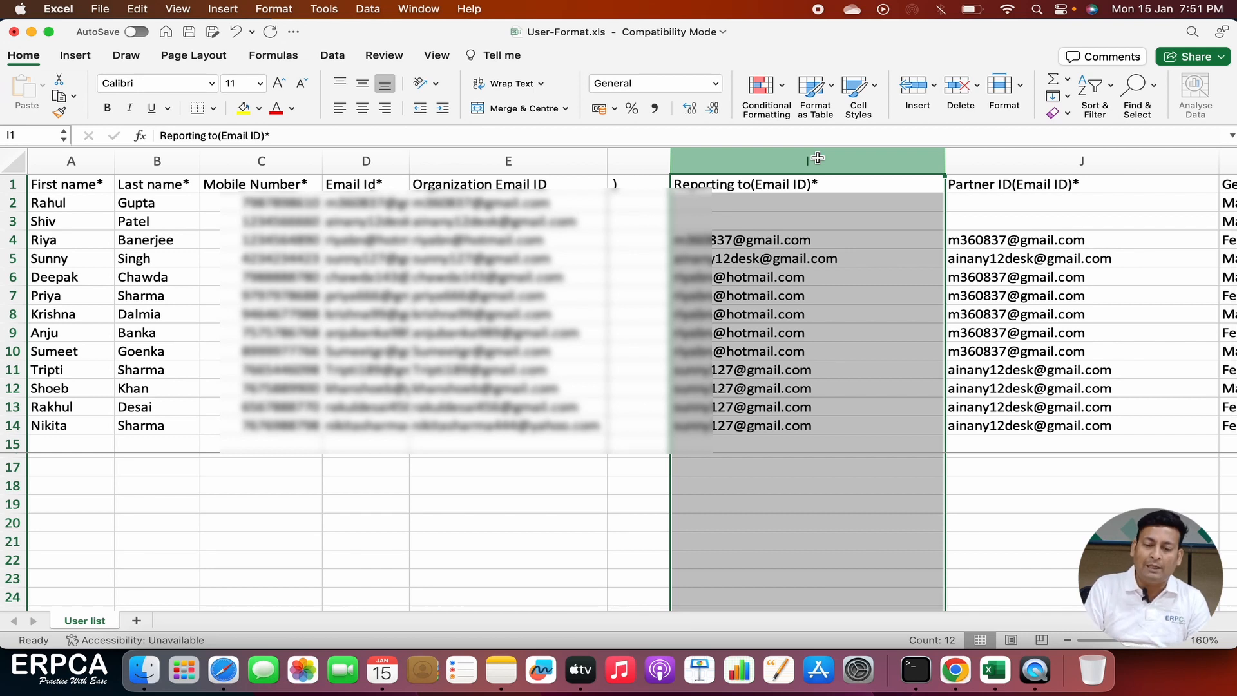
click(1013, 159)
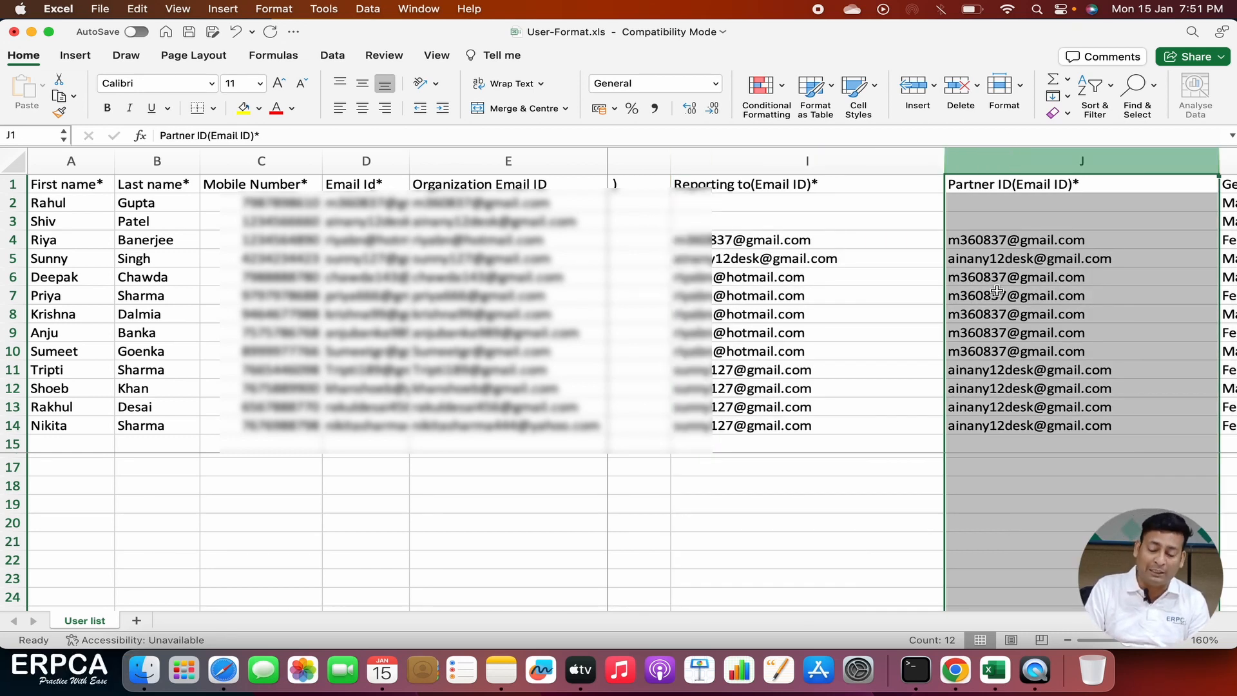
Step: Check the Gender column and save User-Format.xls
scroll(997, 291, right, 6)
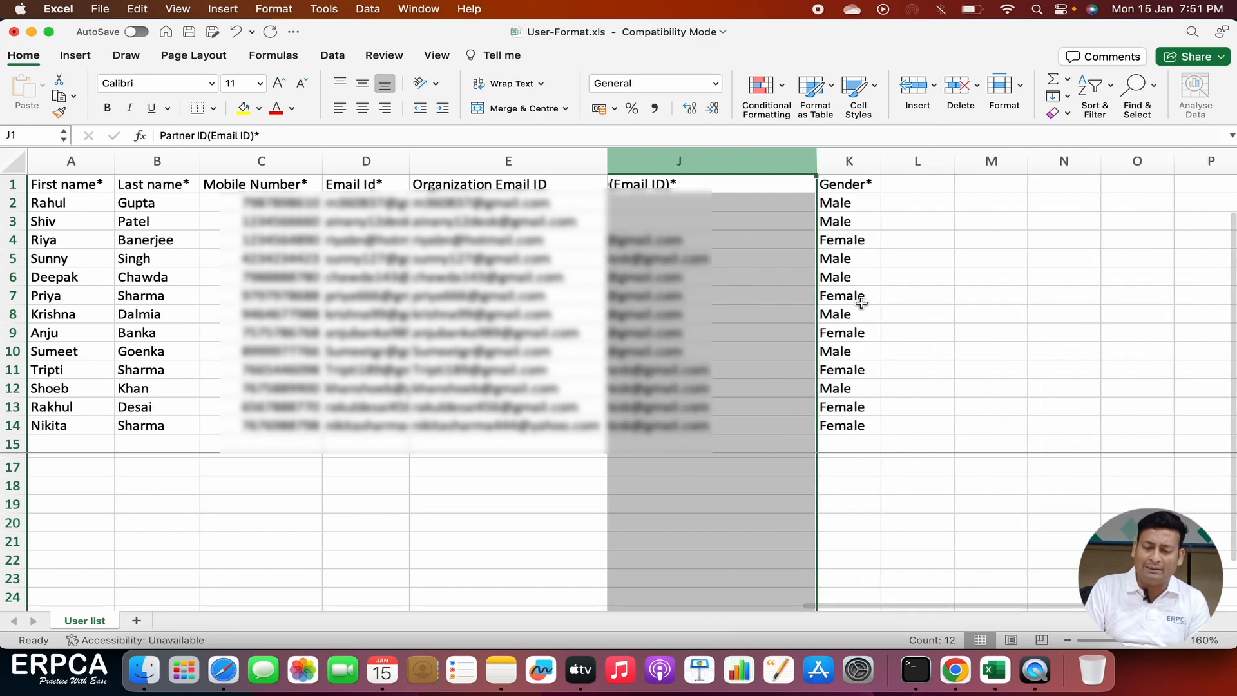
scroll(862, 307, left, 5)
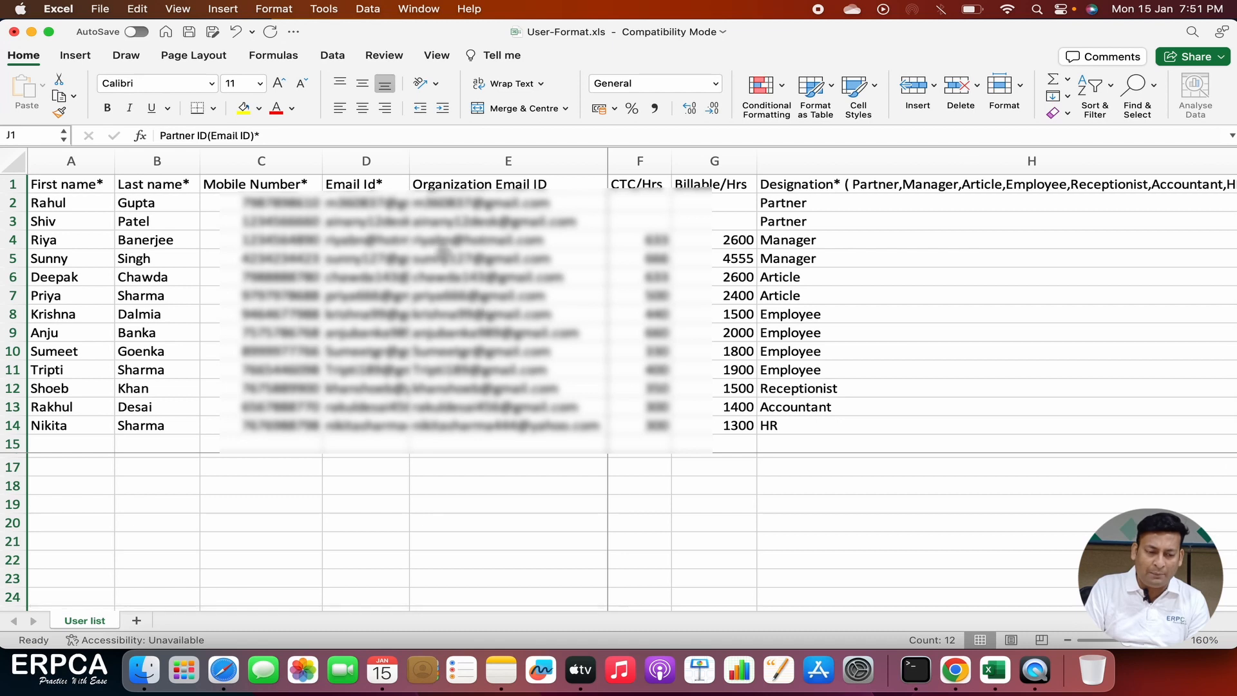
click(190, 34)
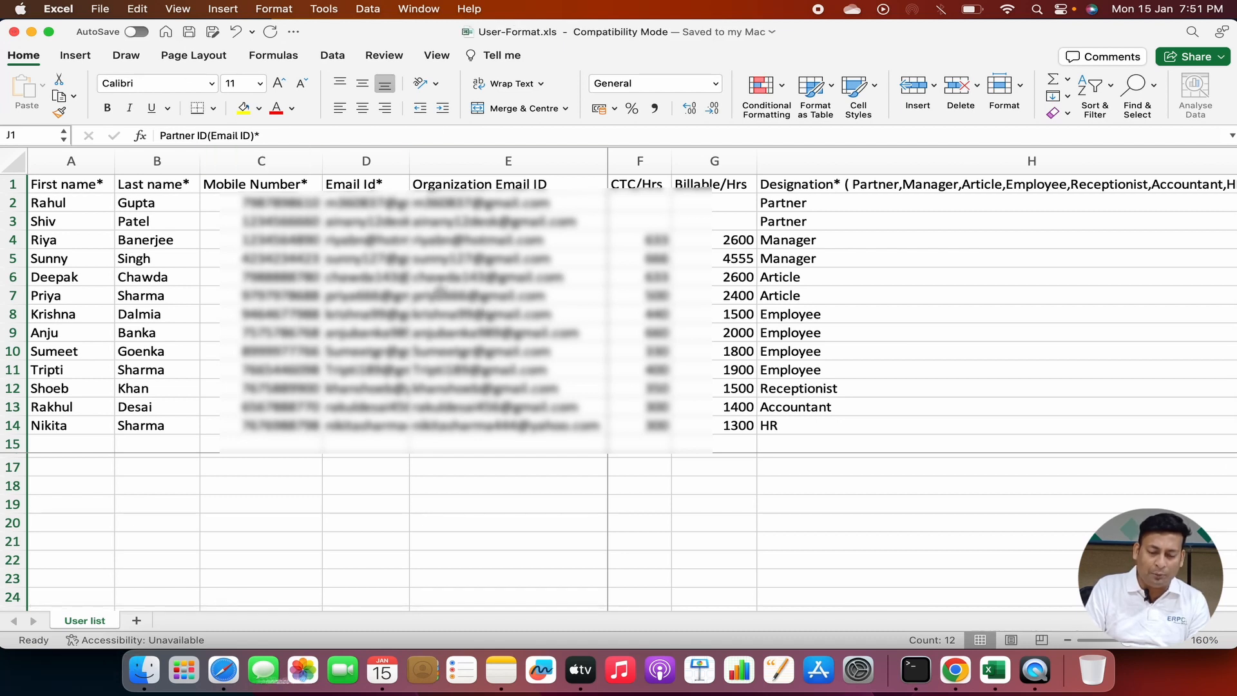
Step: Switch to Chrome and upload User-Format.xls from the ERPCA Import Format folder in Documents to preview the user import
click(956, 672)
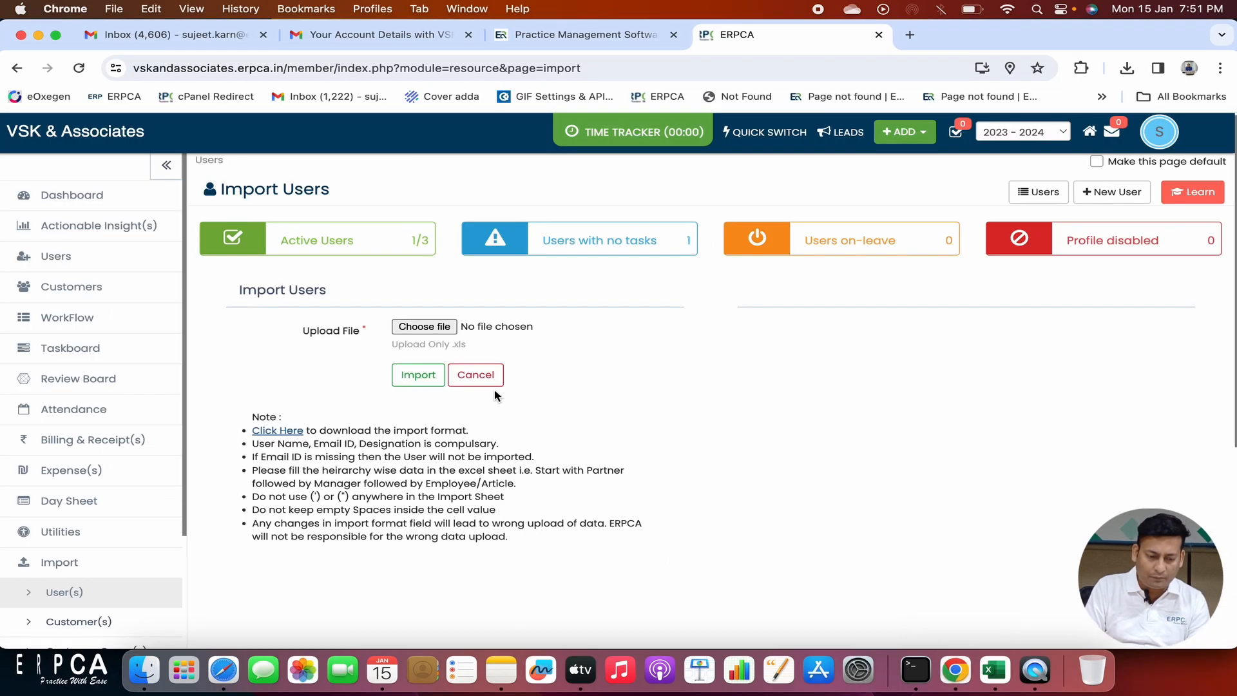
click(425, 327)
click(342, 248)
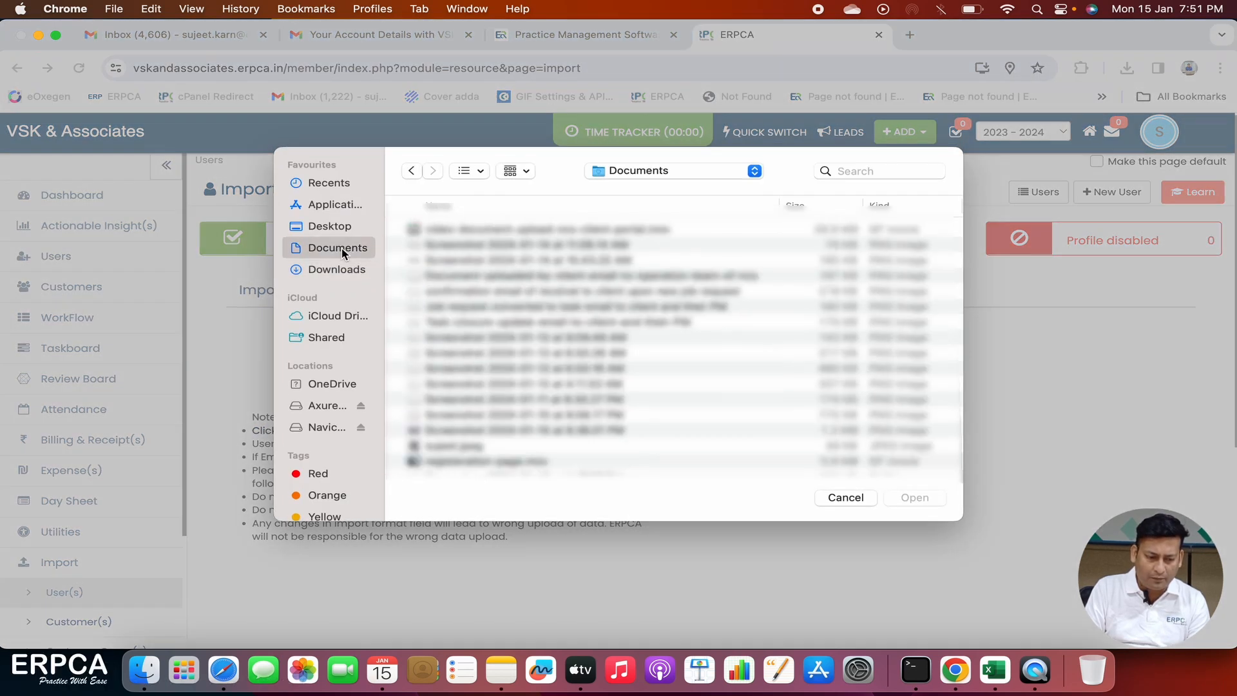
scroll(548, 369, down, 10)
scroll(548, 369, down, 15)
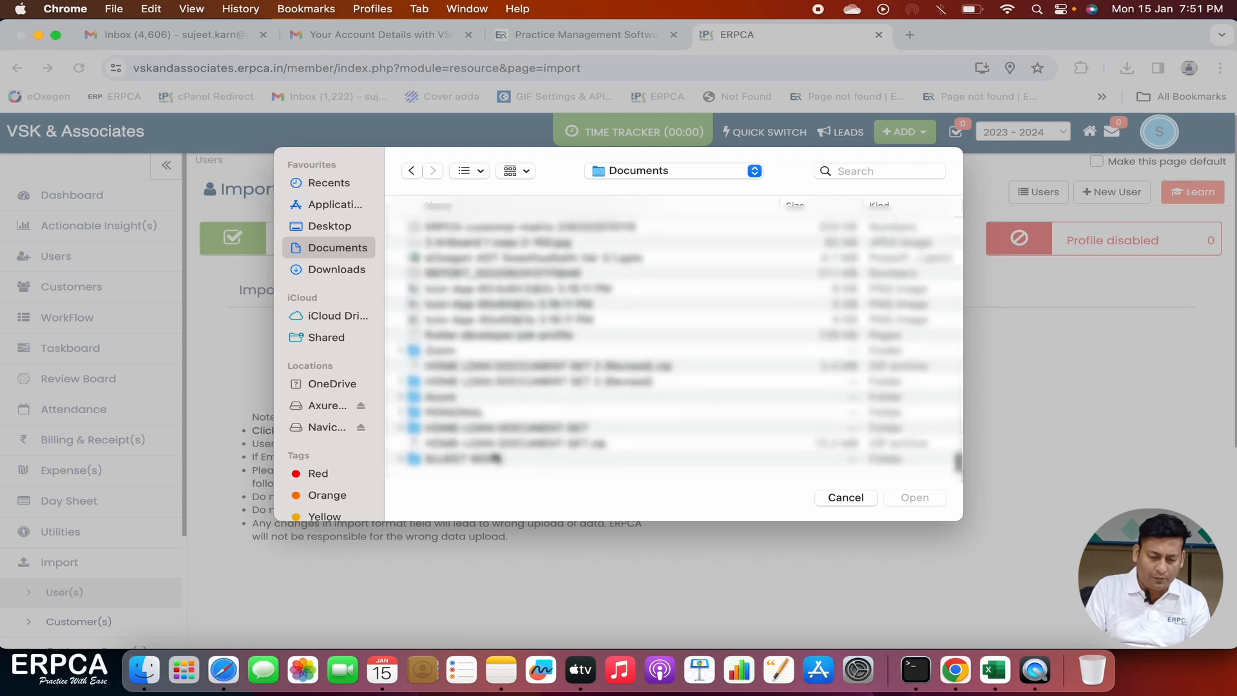
click(495, 458)
double_click(495, 458)
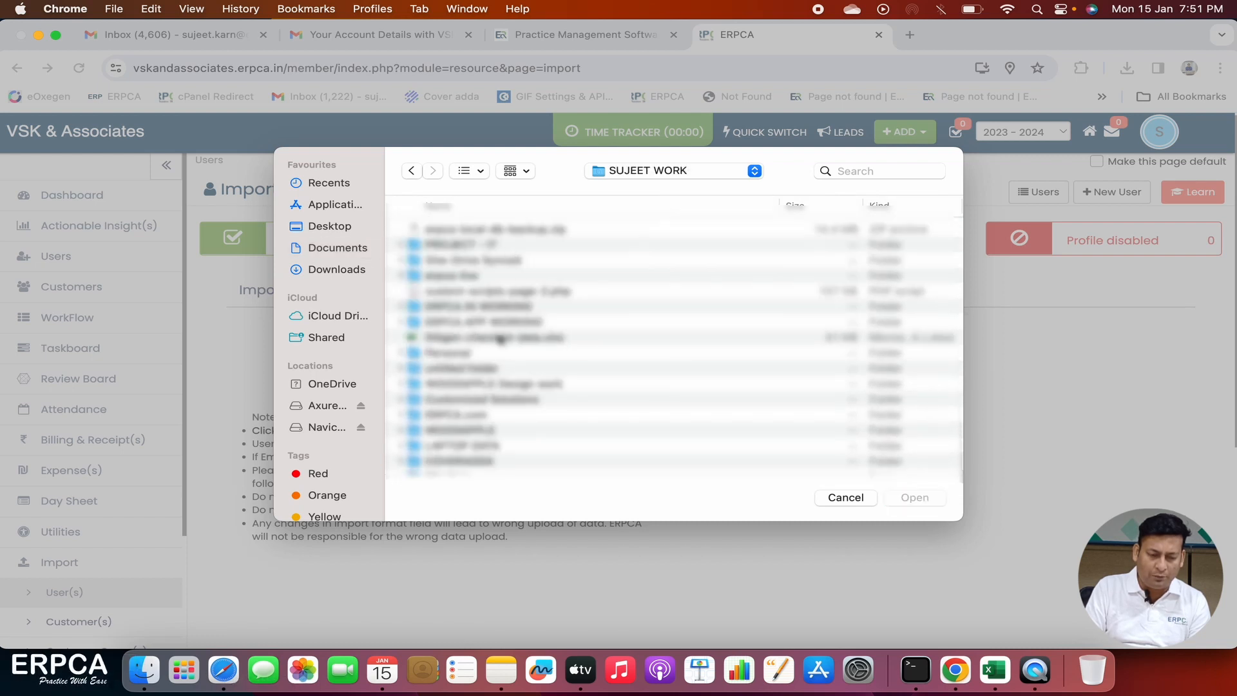
scroll(497, 364, down, 3)
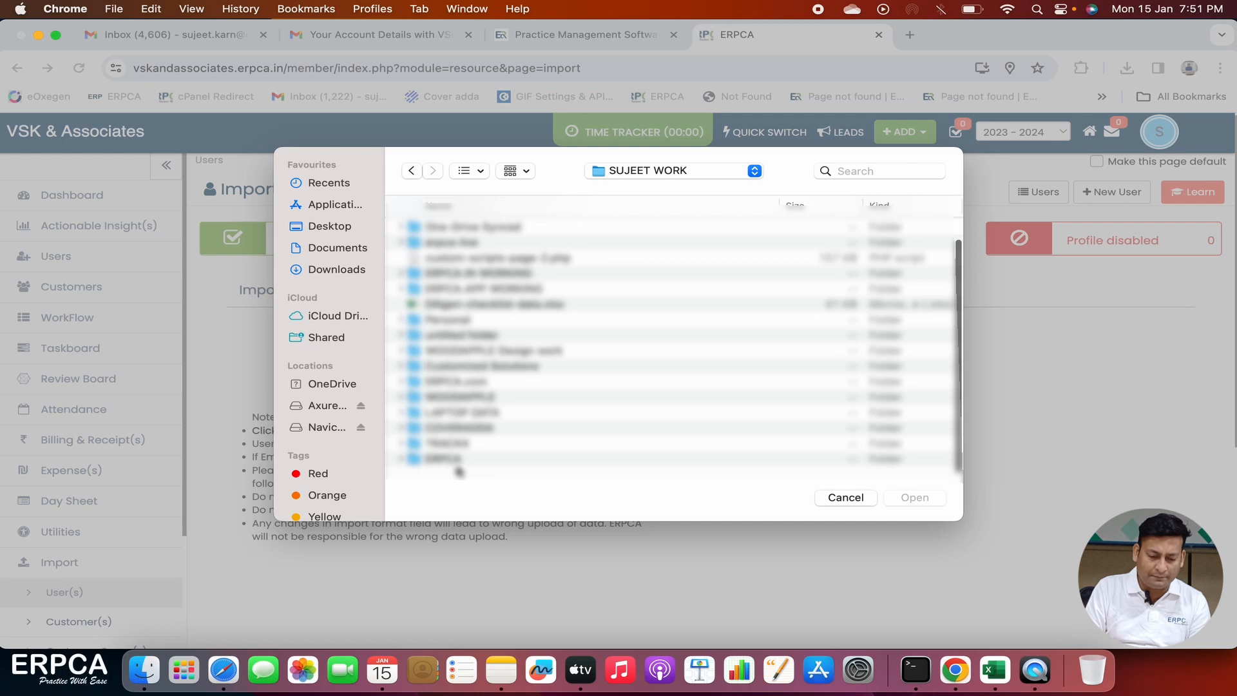
double_click(457, 459)
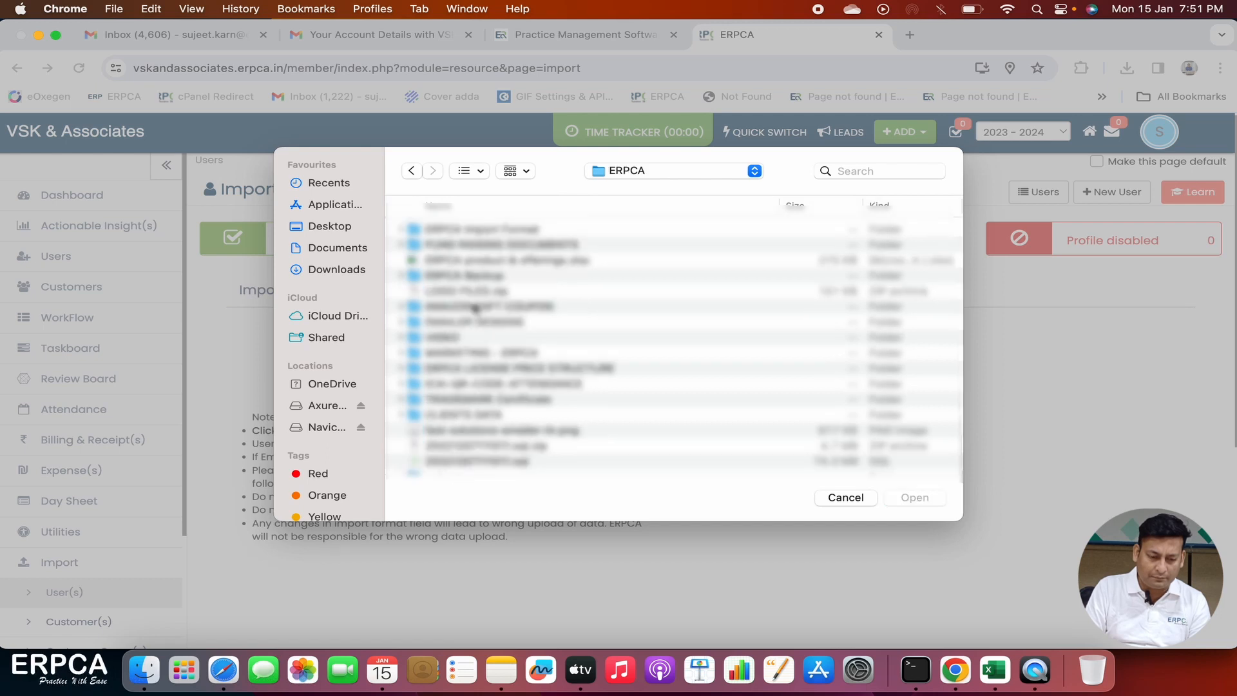
double_click(493, 227)
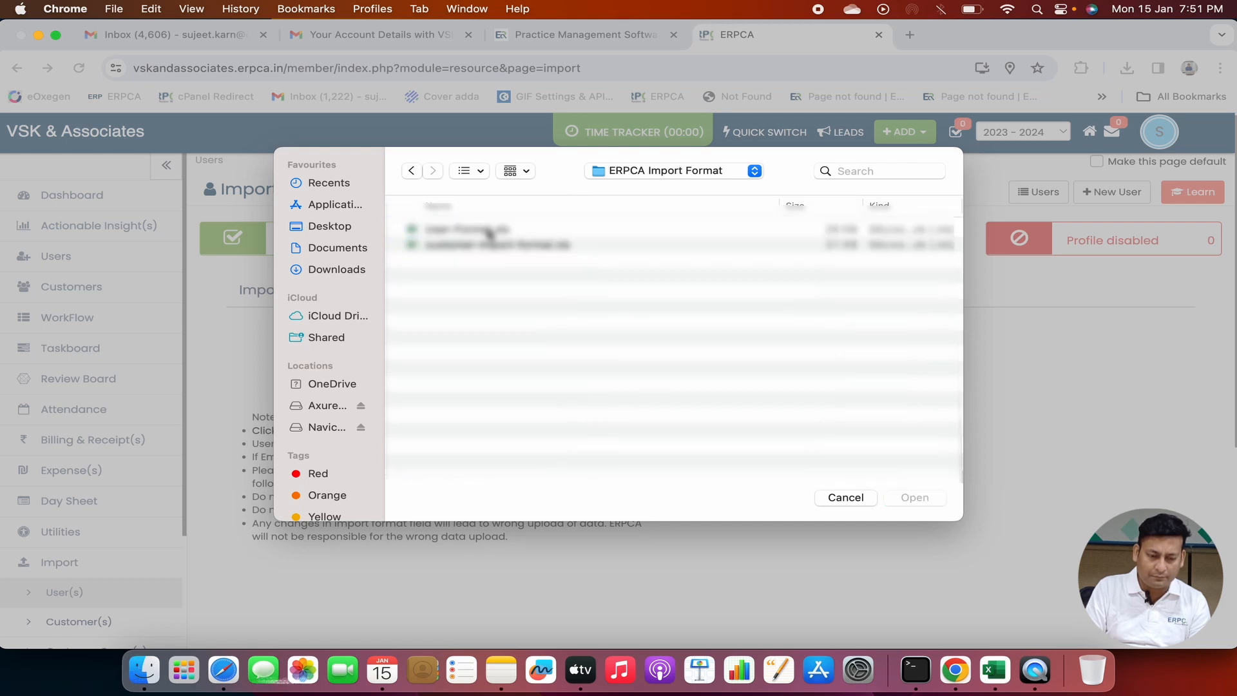
double_click(484, 230)
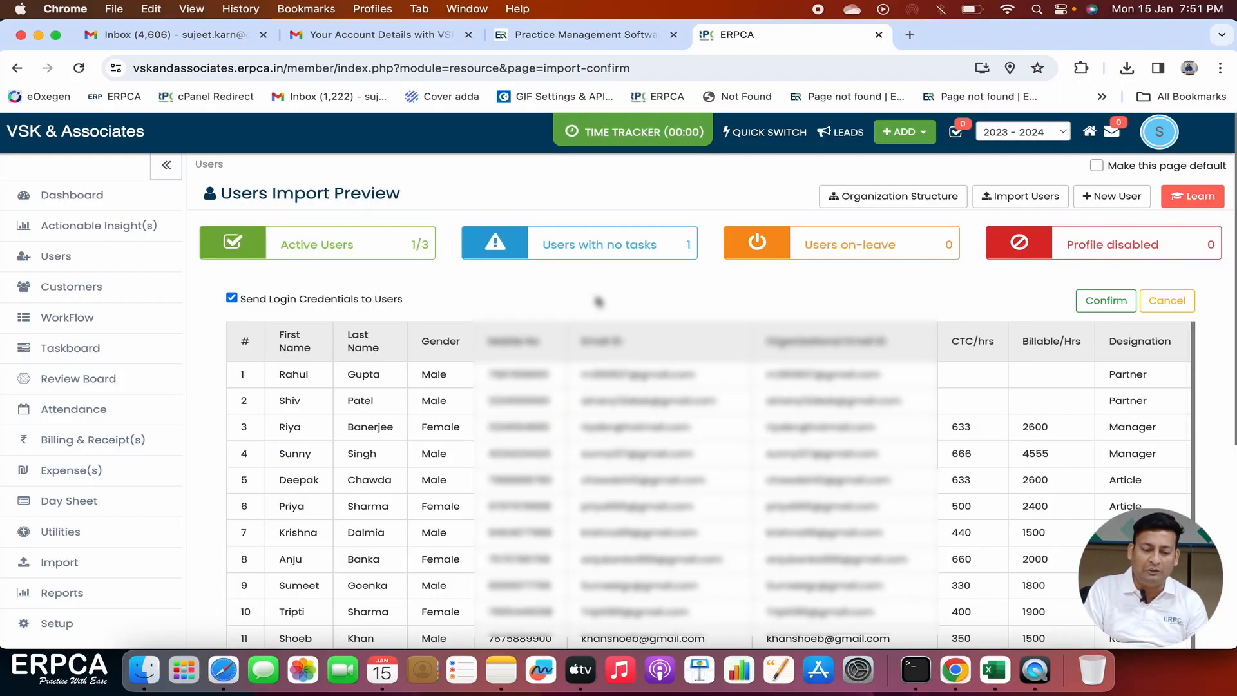
Step: Check the contact details, CTC and billable rates, designations and reporting columns in the Users Import Preview table
scroll(596, 298, down, 3)
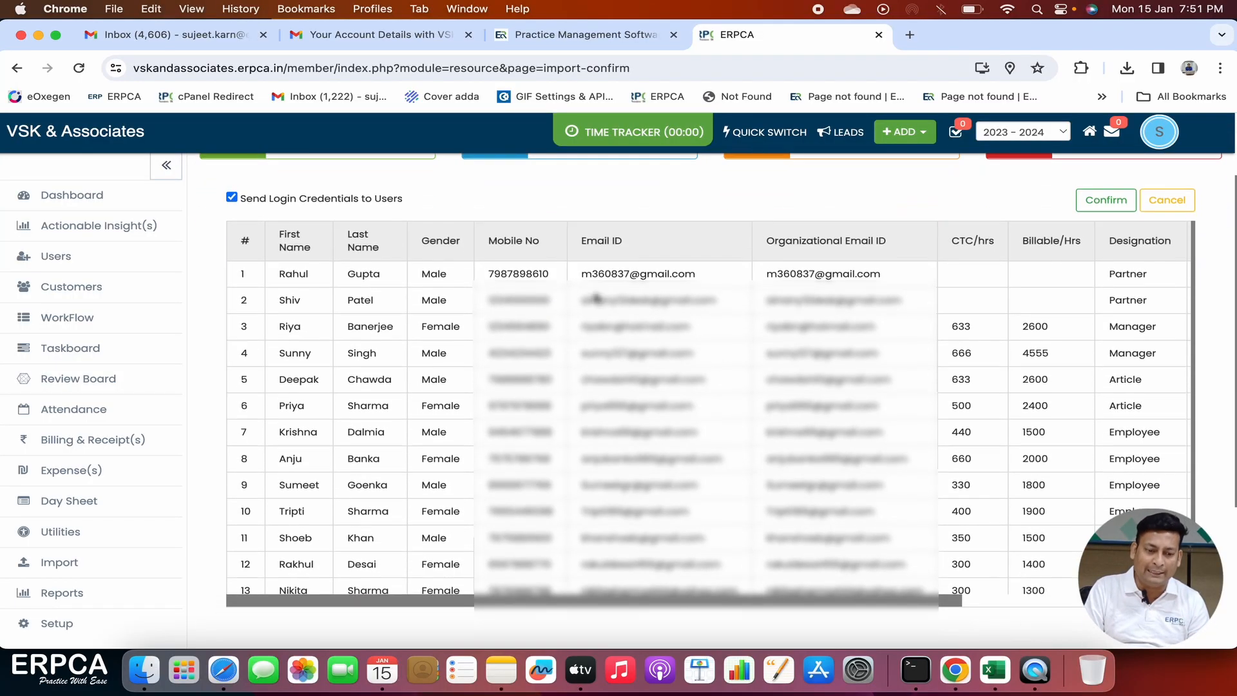
scroll(596, 297, up, 1)
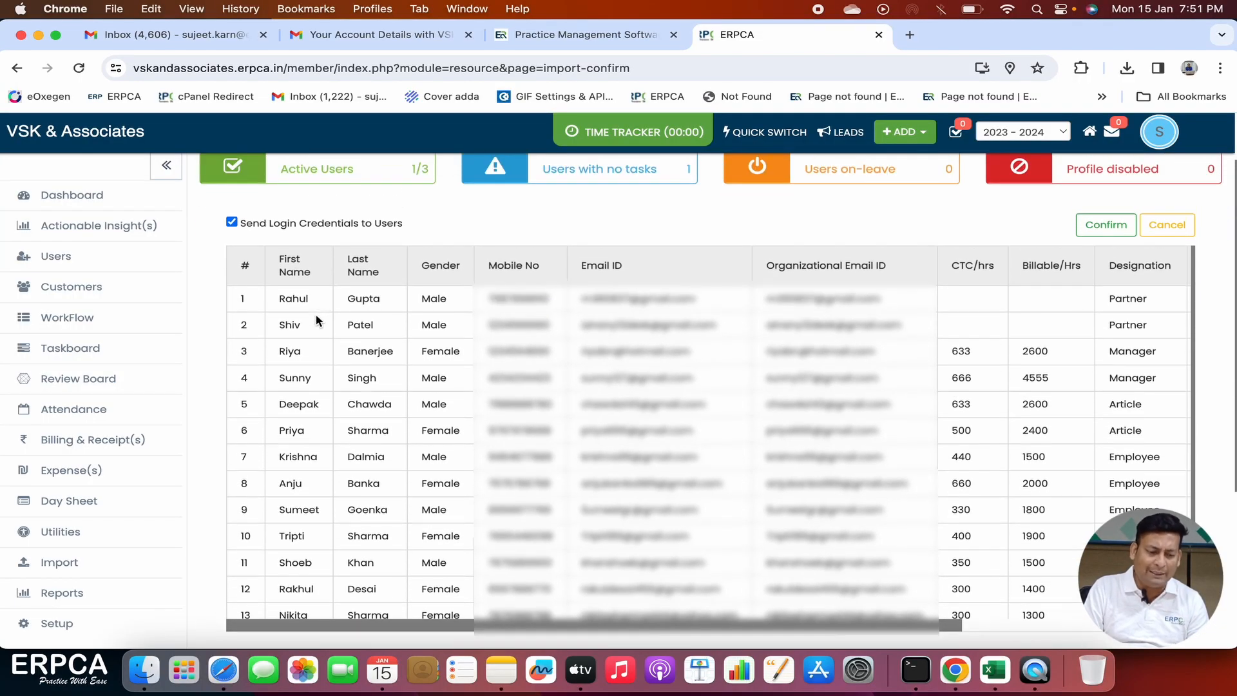
scroll(535, 364, right, 5)
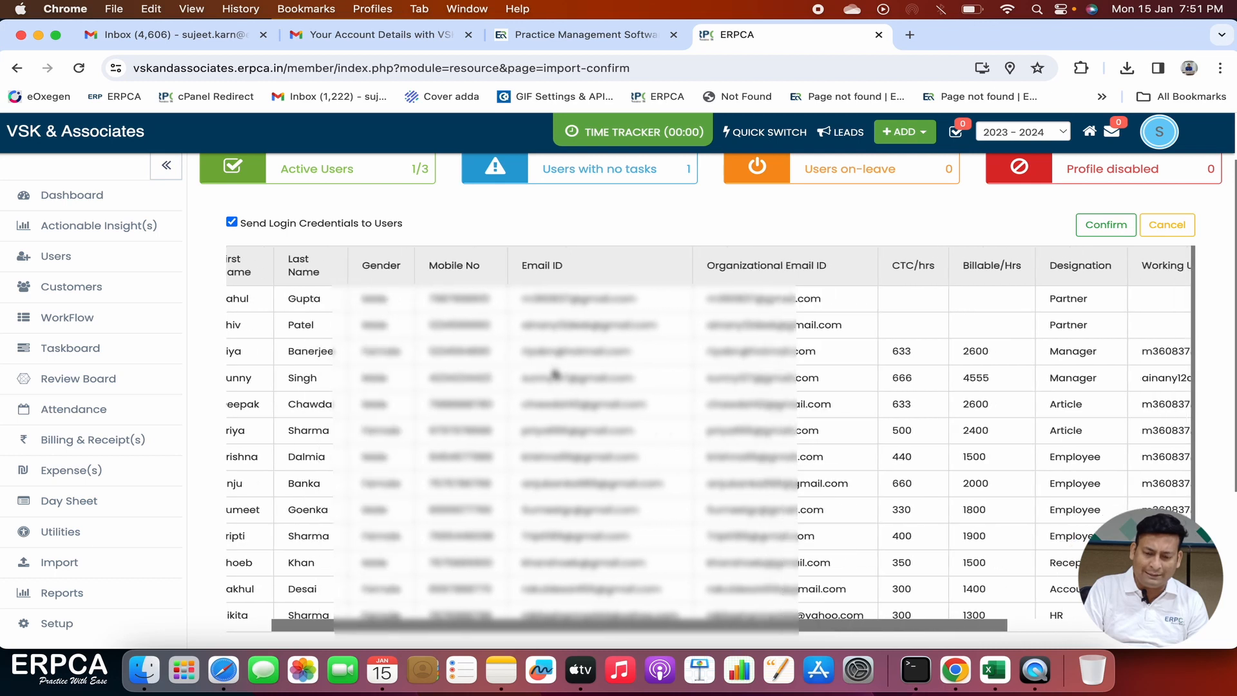
scroll(556, 374, right, 1)
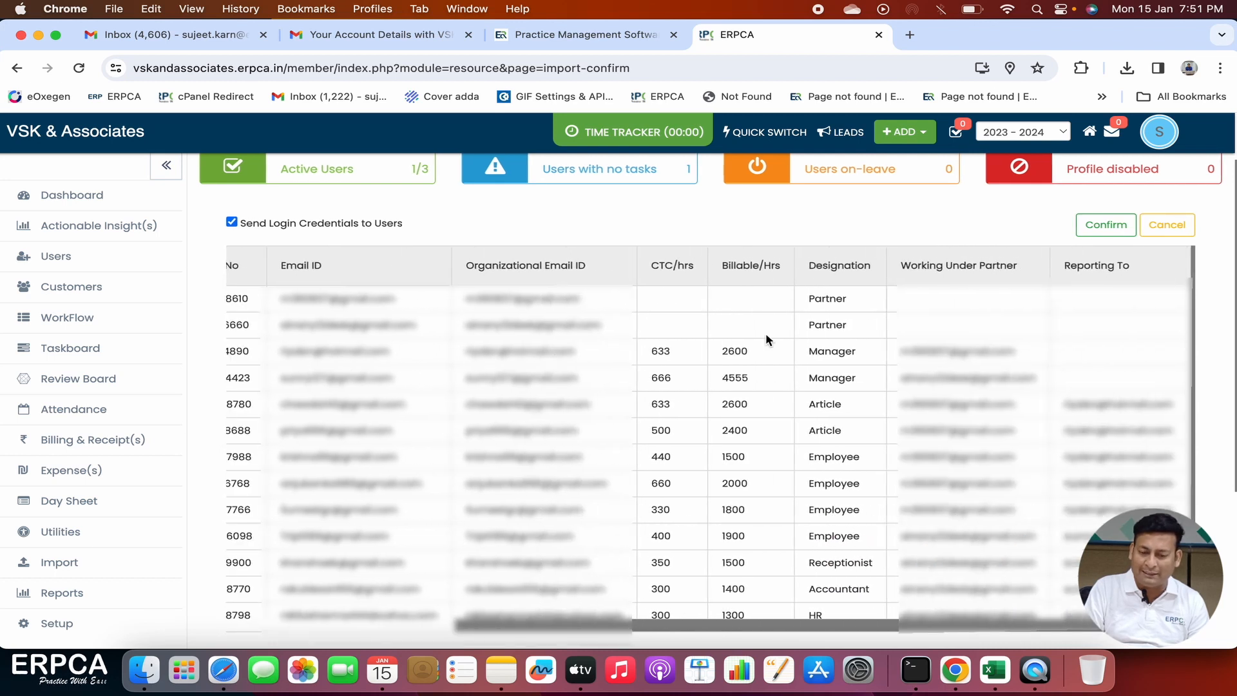
scroll(785, 389, left, 5)
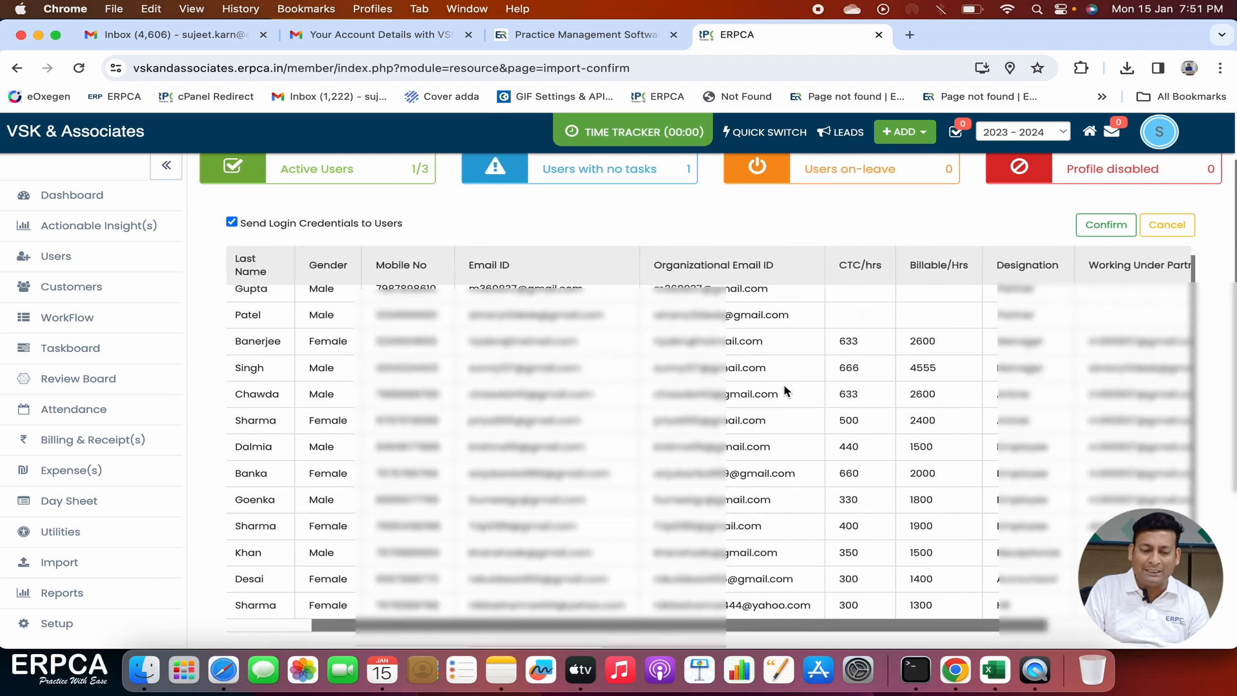
scroll(542, 394, up, 1)
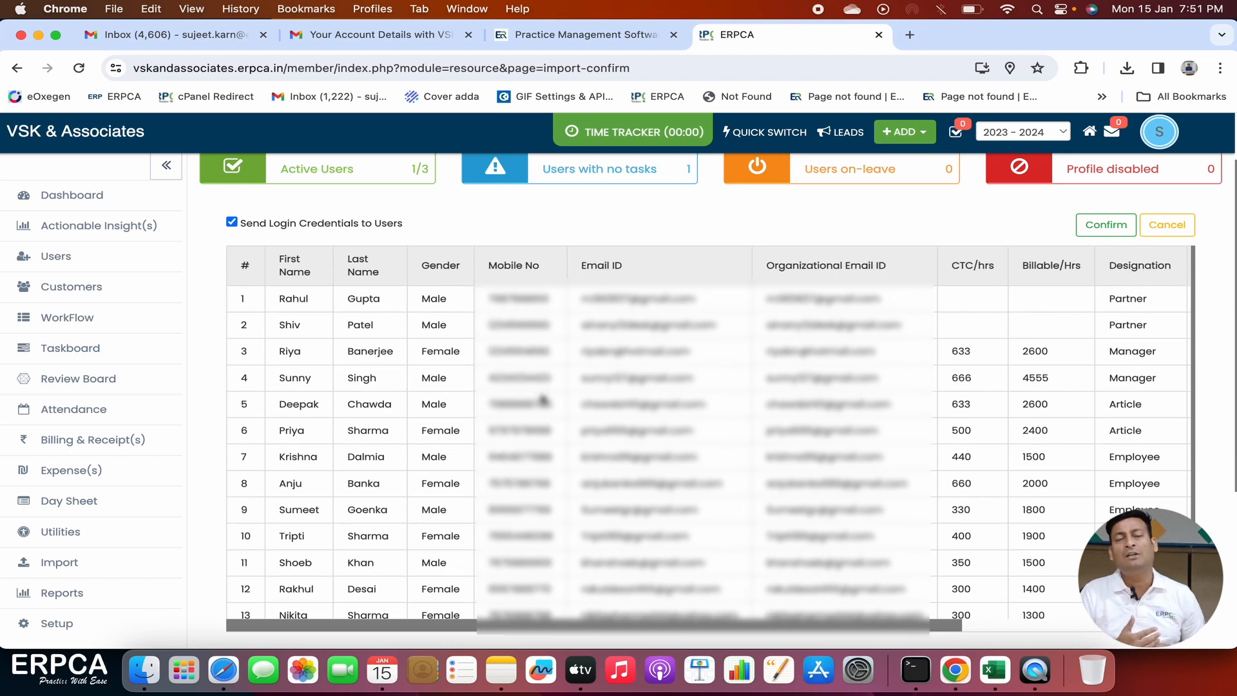
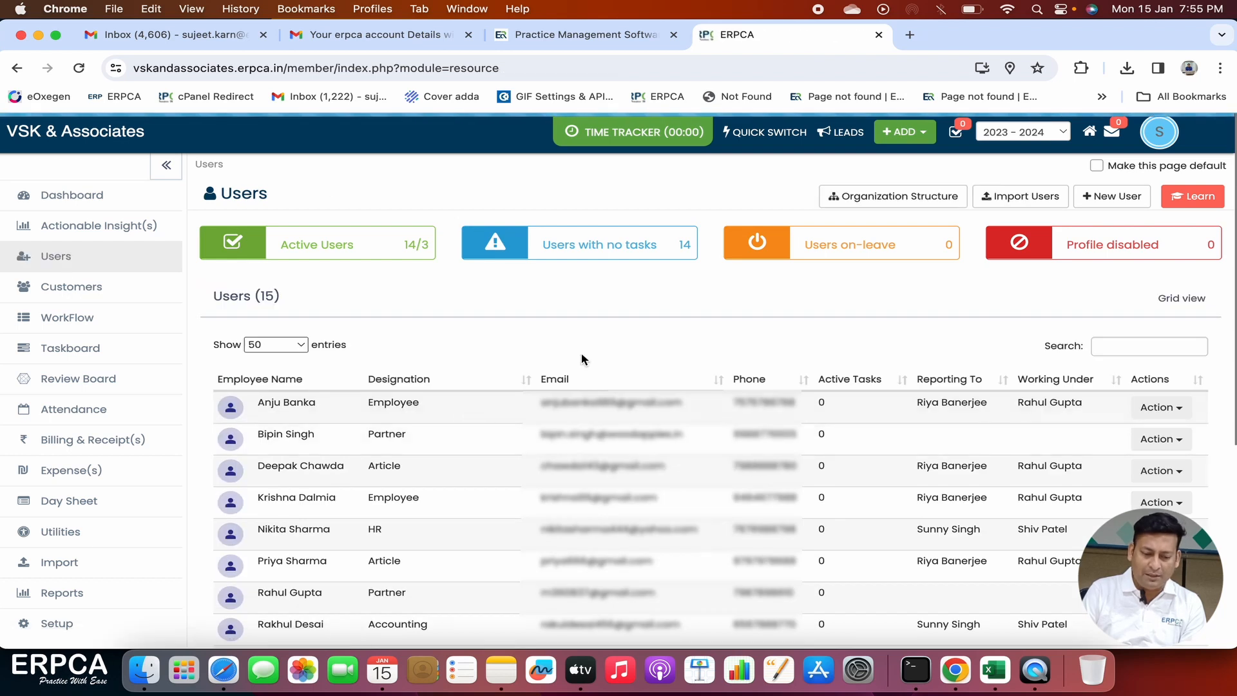
Step: Look through the Users list for the imported users' designations, Reporting To and Working Under entries
scroll(584, 349, down, 5)
scroll(584, 349, up, 5)
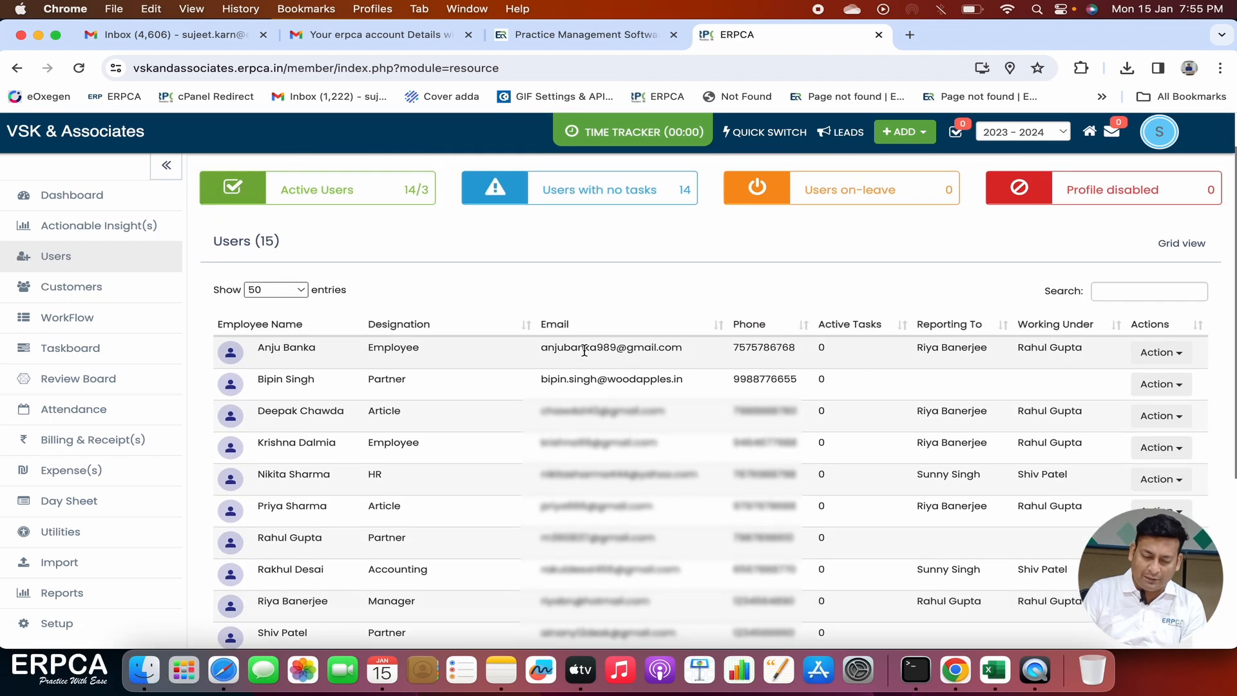
scroll(596, 476, up, 2)
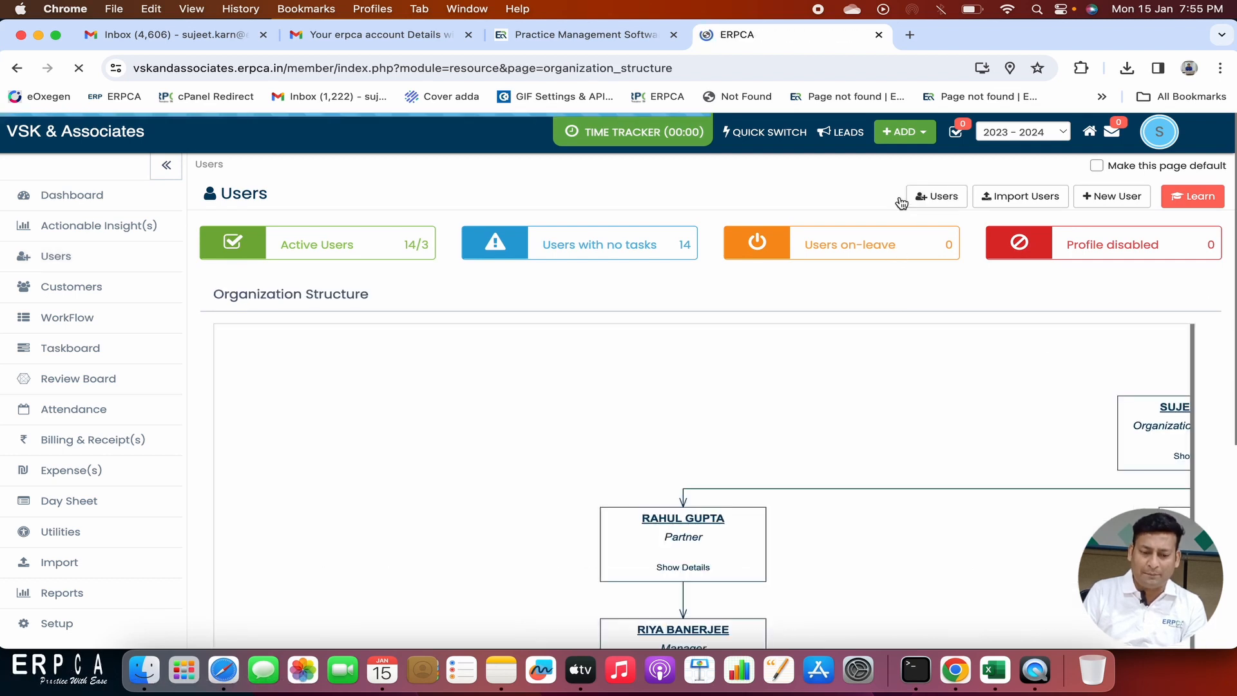
Step: Examine the organization structure chart from the Organization Administrator down to the partners, managers and their staff, using a collapsed sidebar for more room
scroll(729, 281, down, 3)
scroll(841, 377, right, 6)
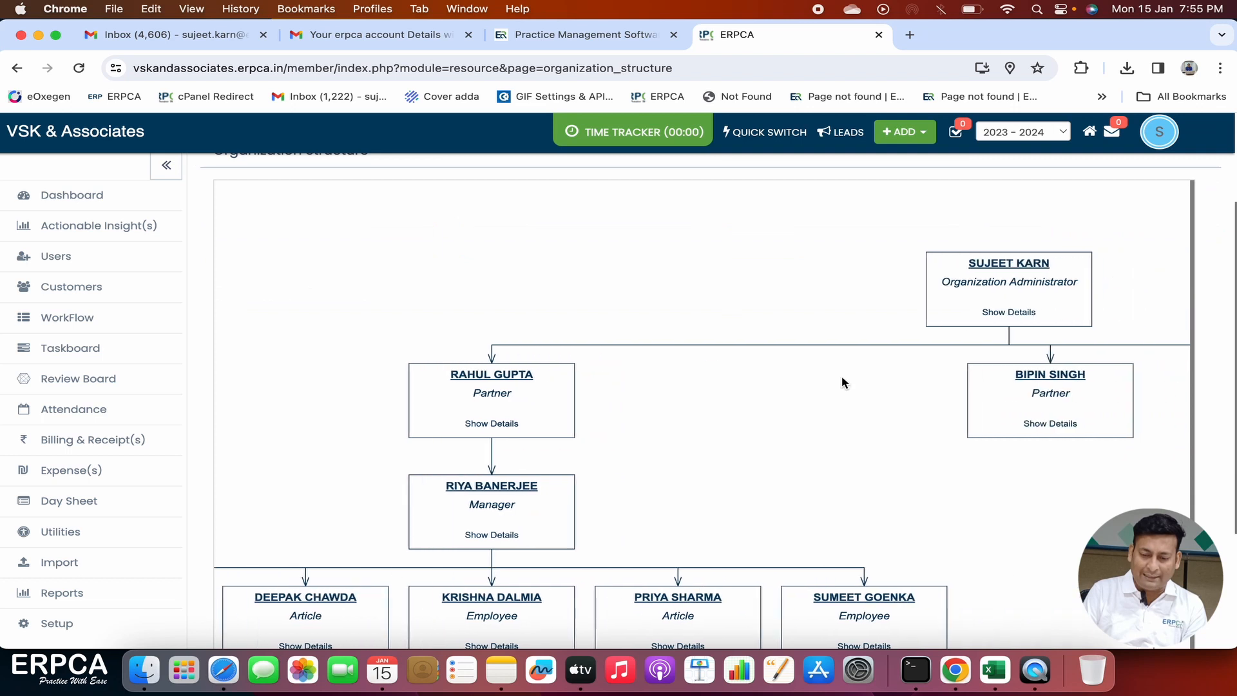
click(166, 165)
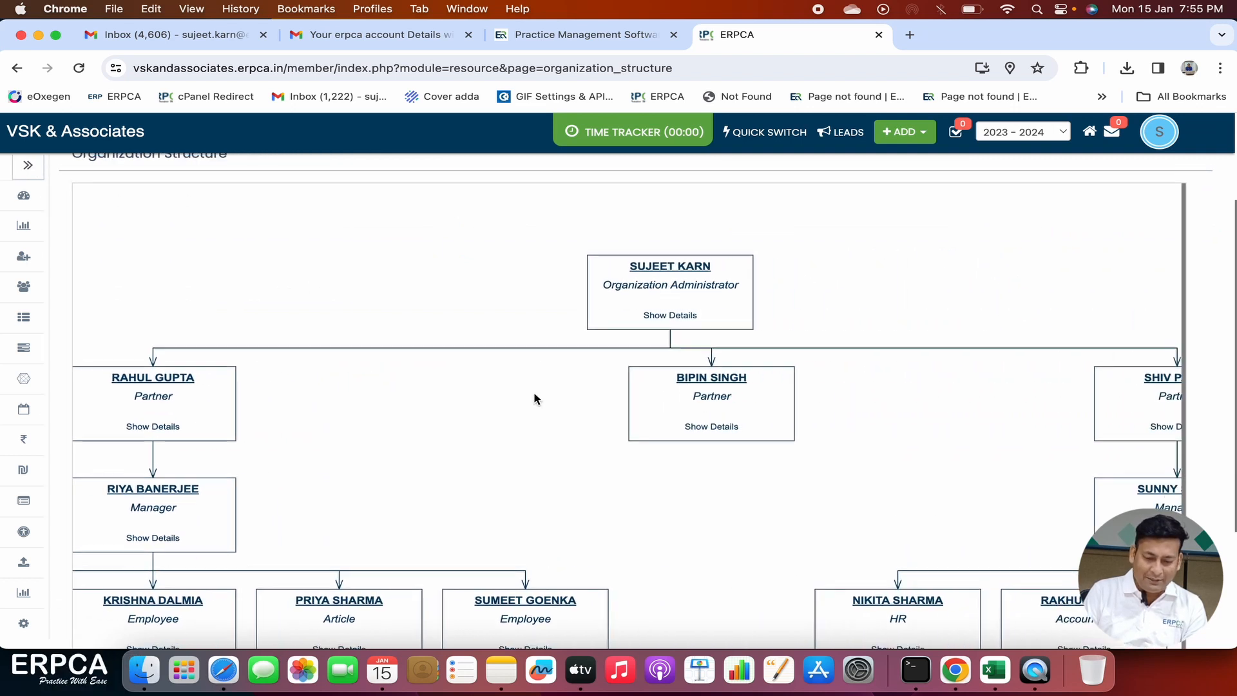
scroll(534, 397, up, 3)
scroll(535, 398, left, 3)
scroll(534, 398, left, 2)
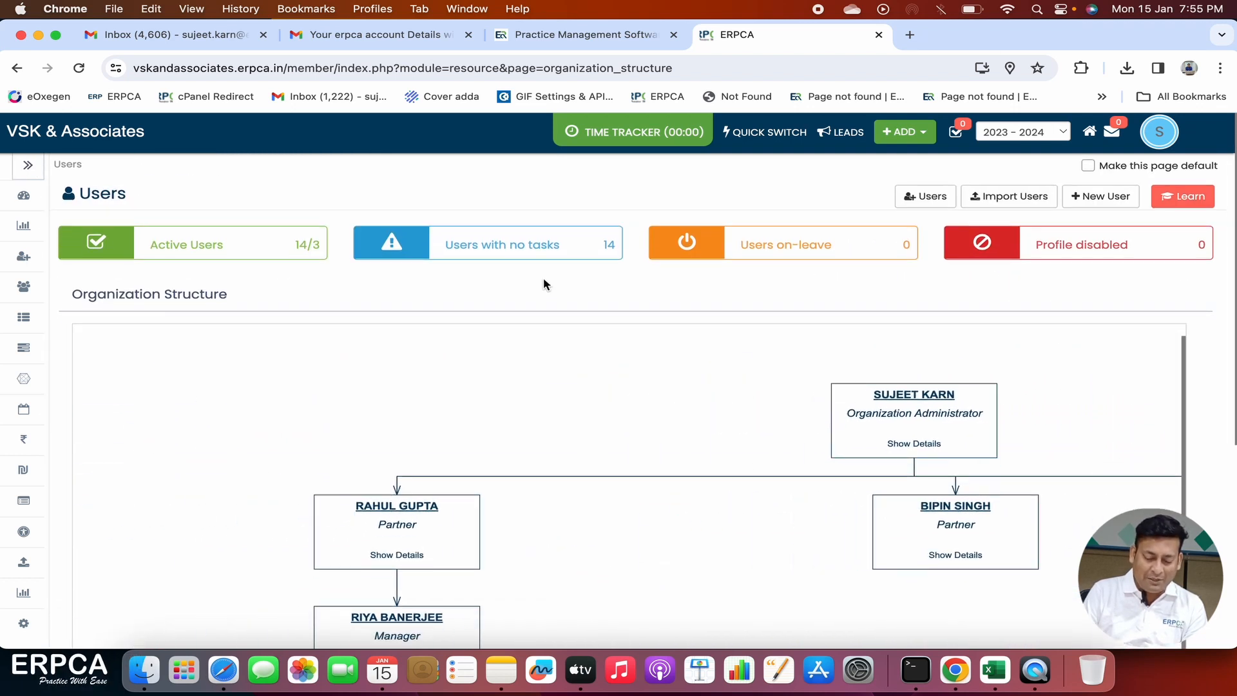
scroll(543, 284, down, 5)
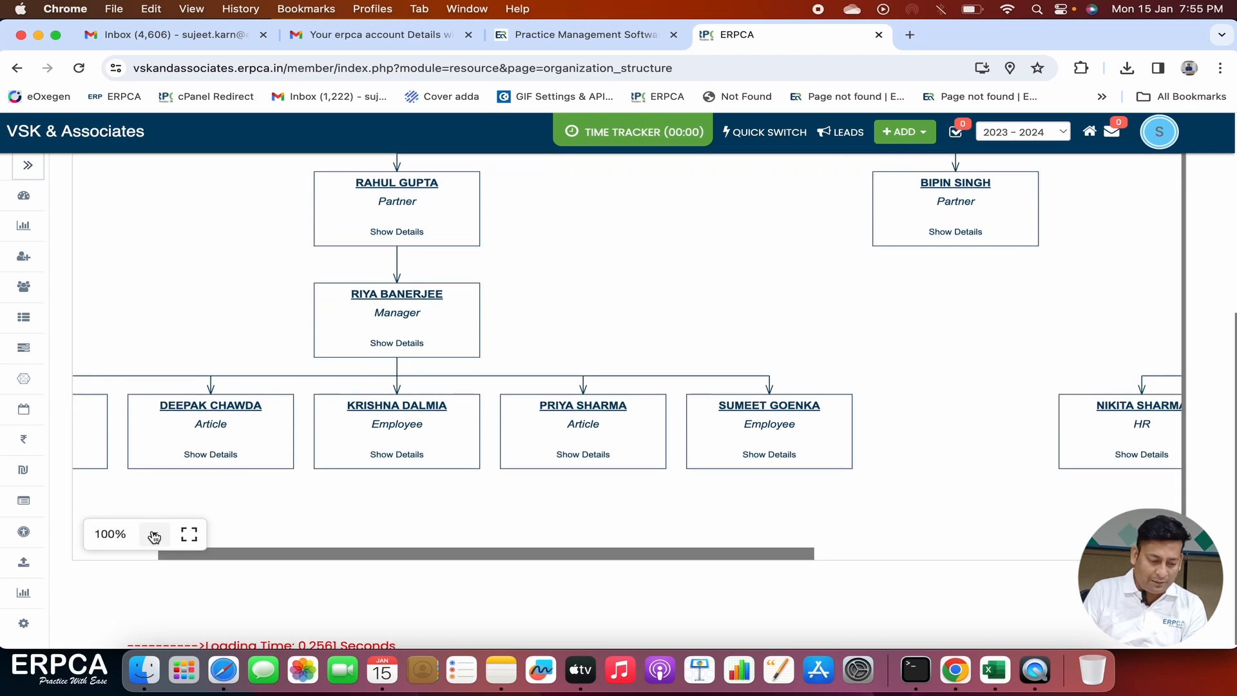
Step: Set the organization chart's zoom to 75% and look over its reporting levels
click(154, 536)
click(144, 282)
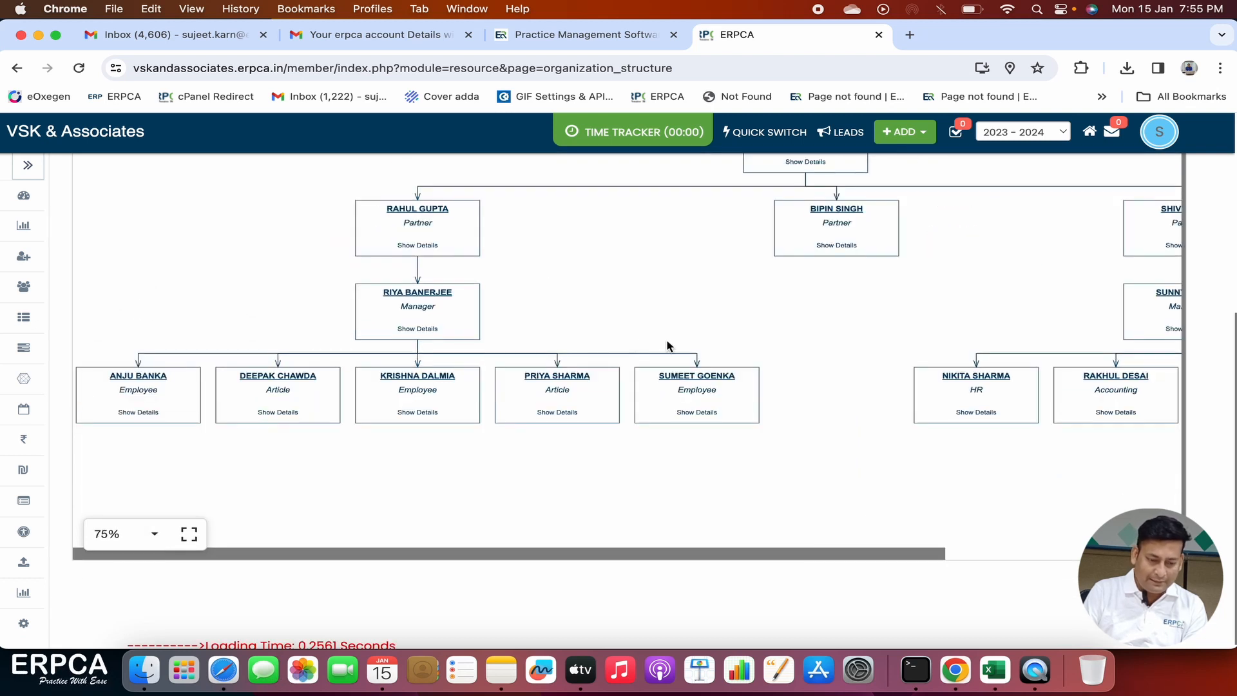
scroll(670, 346, up, 4)
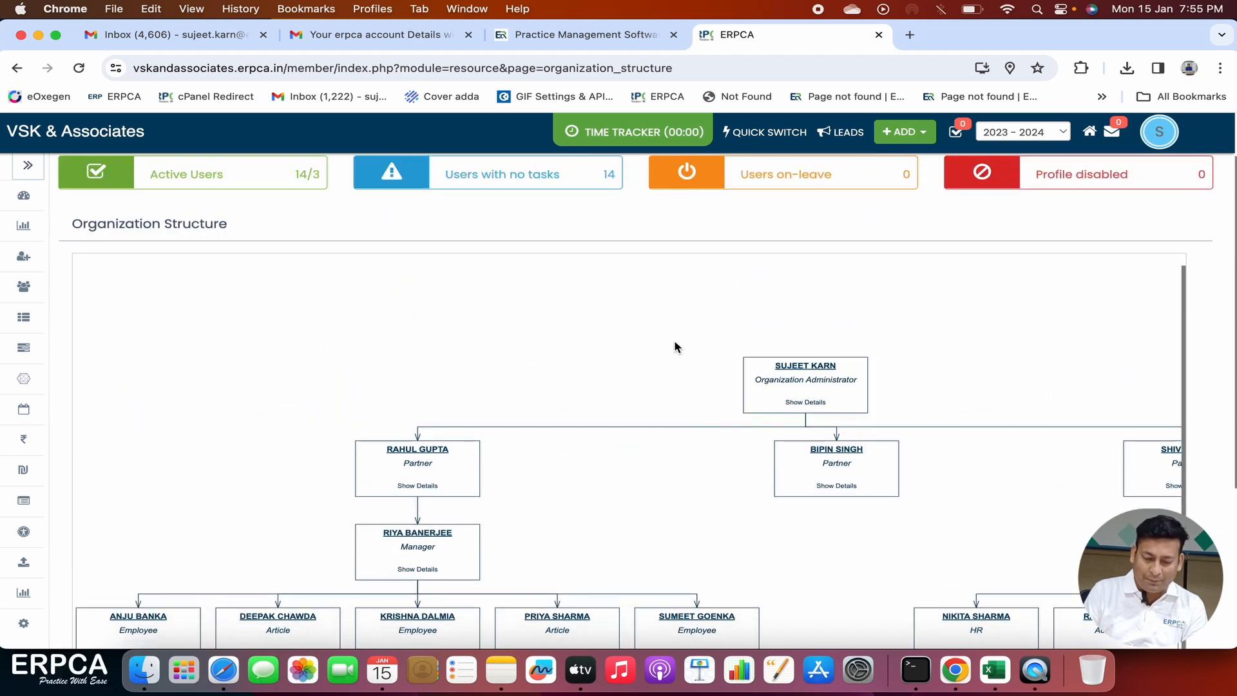
scroll(674, 475, down, 2)
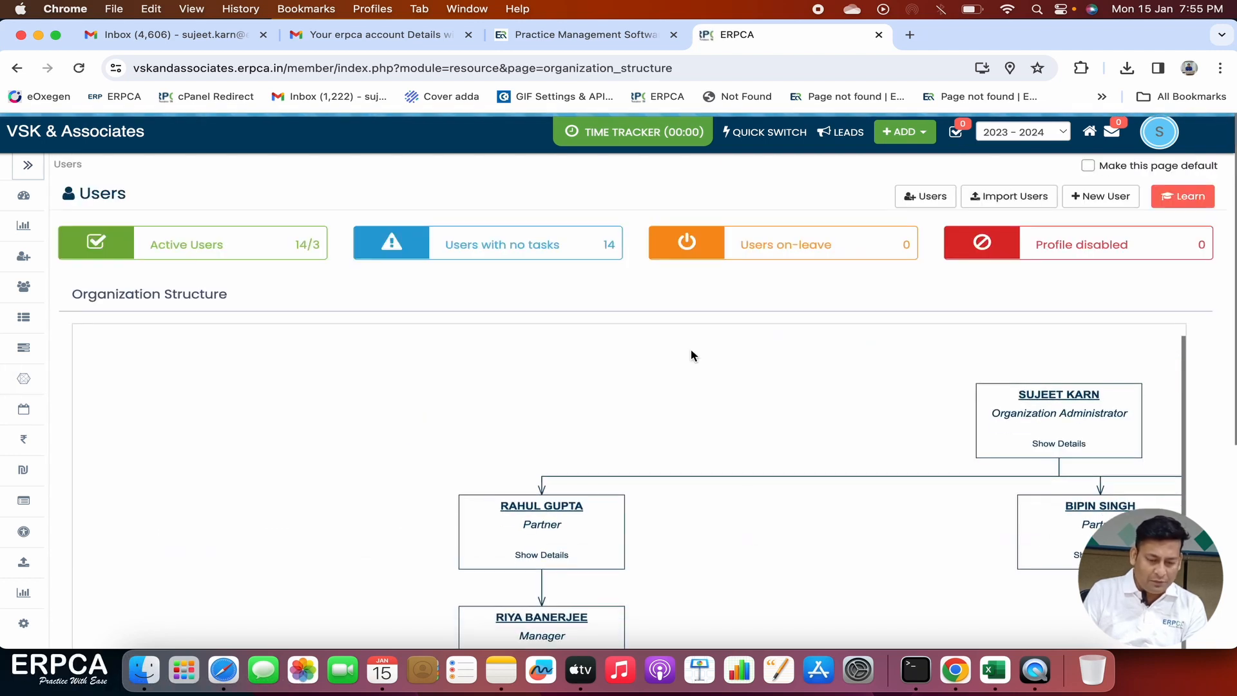
Step: Examine the chart's remaining partner and manager branches, including the HR, Accounting and Receptionist positions, and restore the expanded sidebar
scroll(691, 351, down, 4)
scroll(691, 349, right, 10)
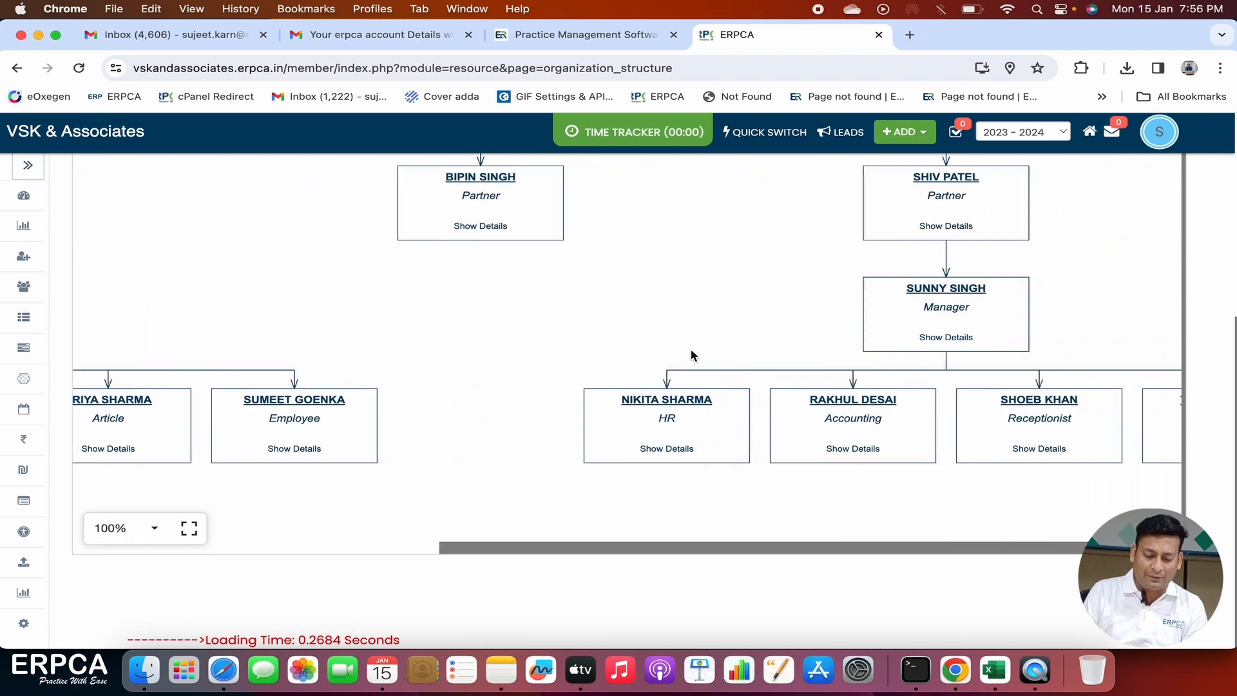
scroll(583, 346, up, 5)
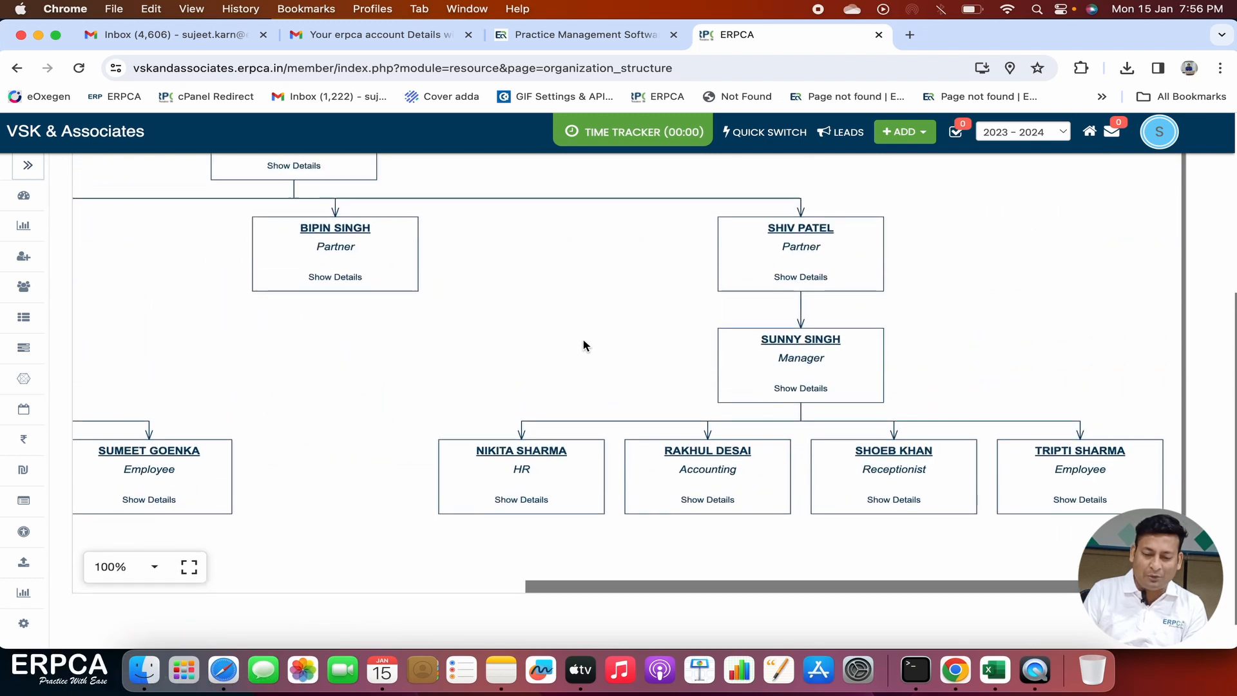
scroll(583, 346, up, 2)
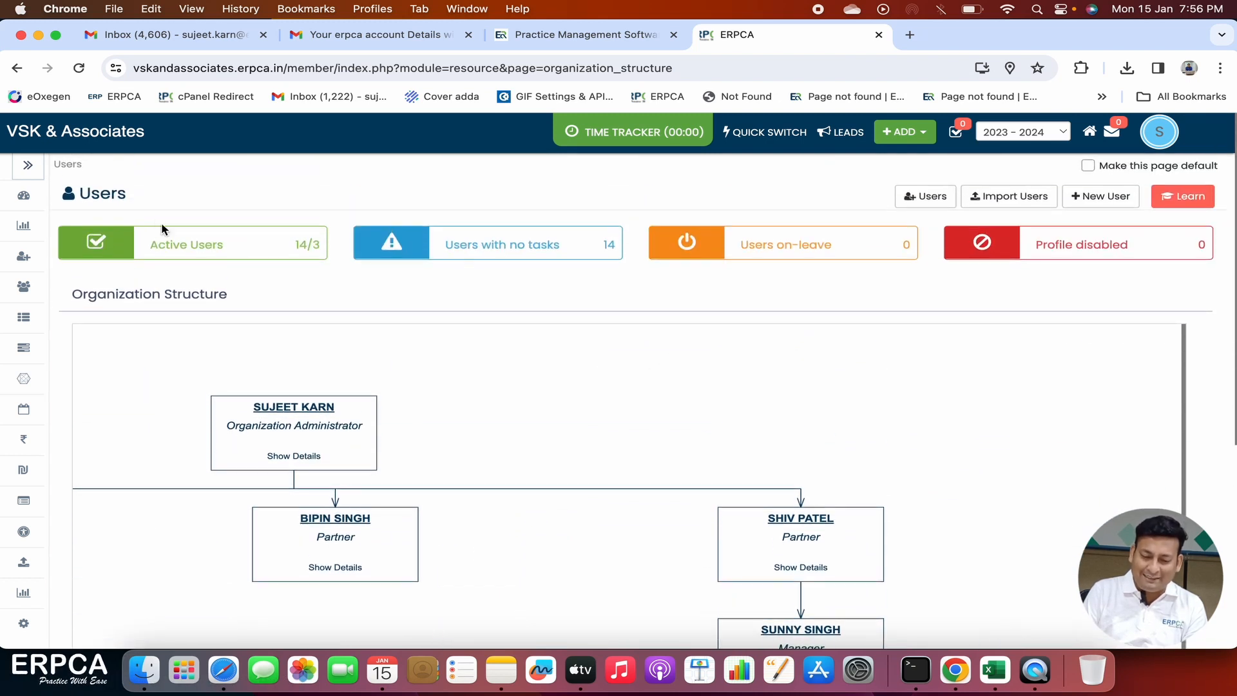
click(28, 167)
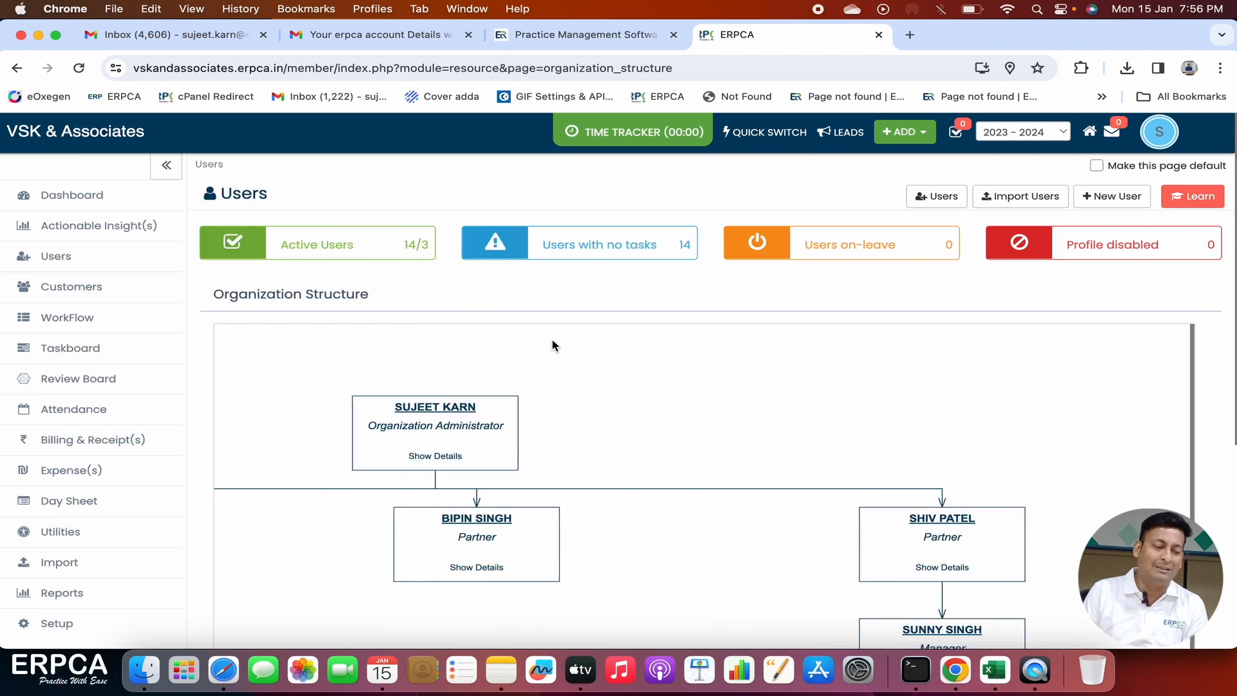
scroll(670, 391, left, 10)
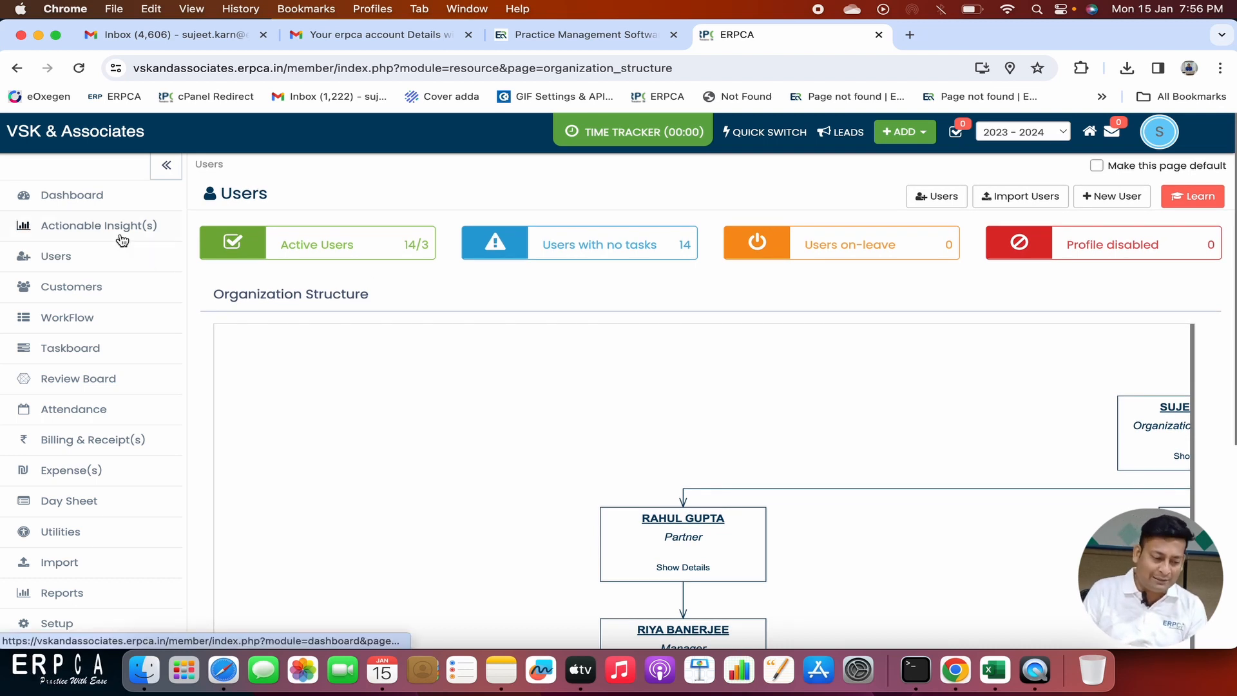
Step: Look over the Users and Customer pages and the Workflow work categories of the Company Law and Accounting departments
click(97, 261)
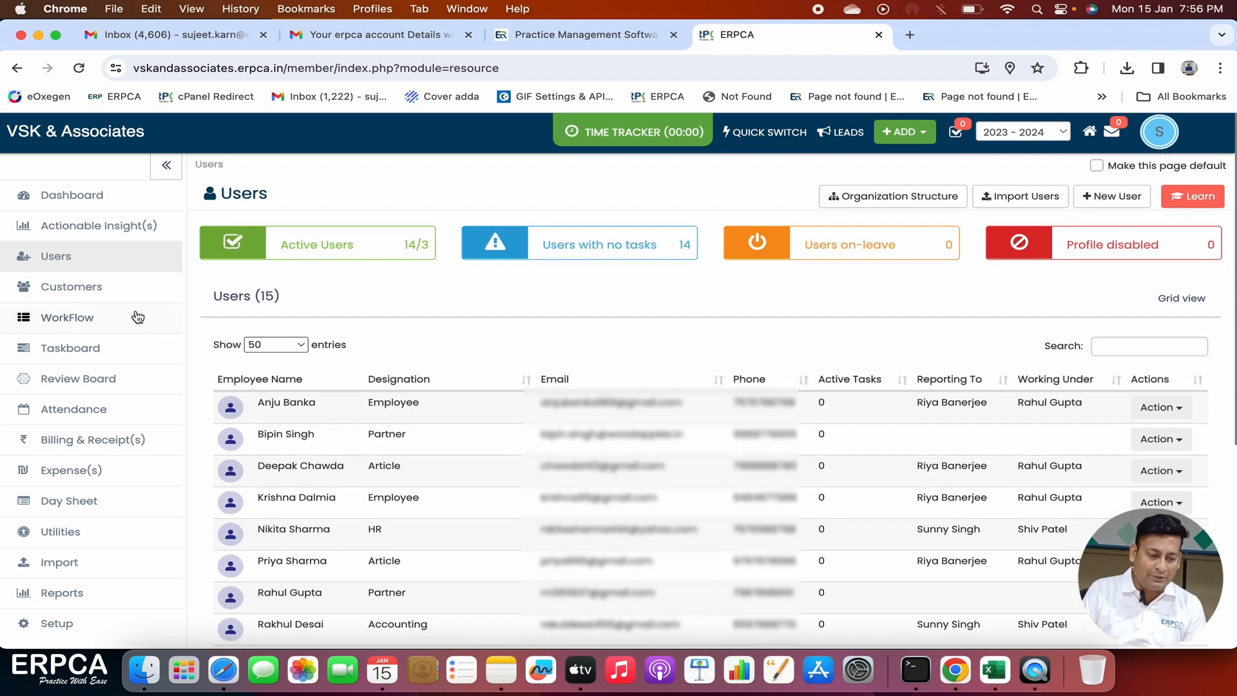
click(71, 287)
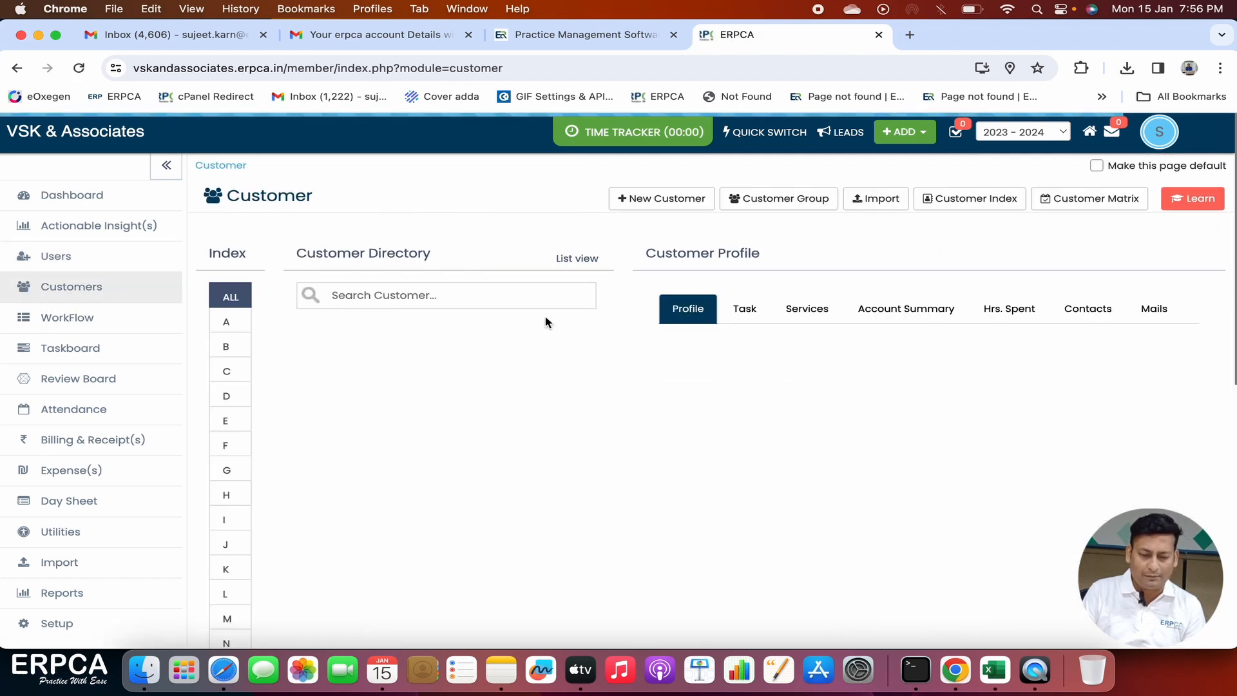
click(104, 317)
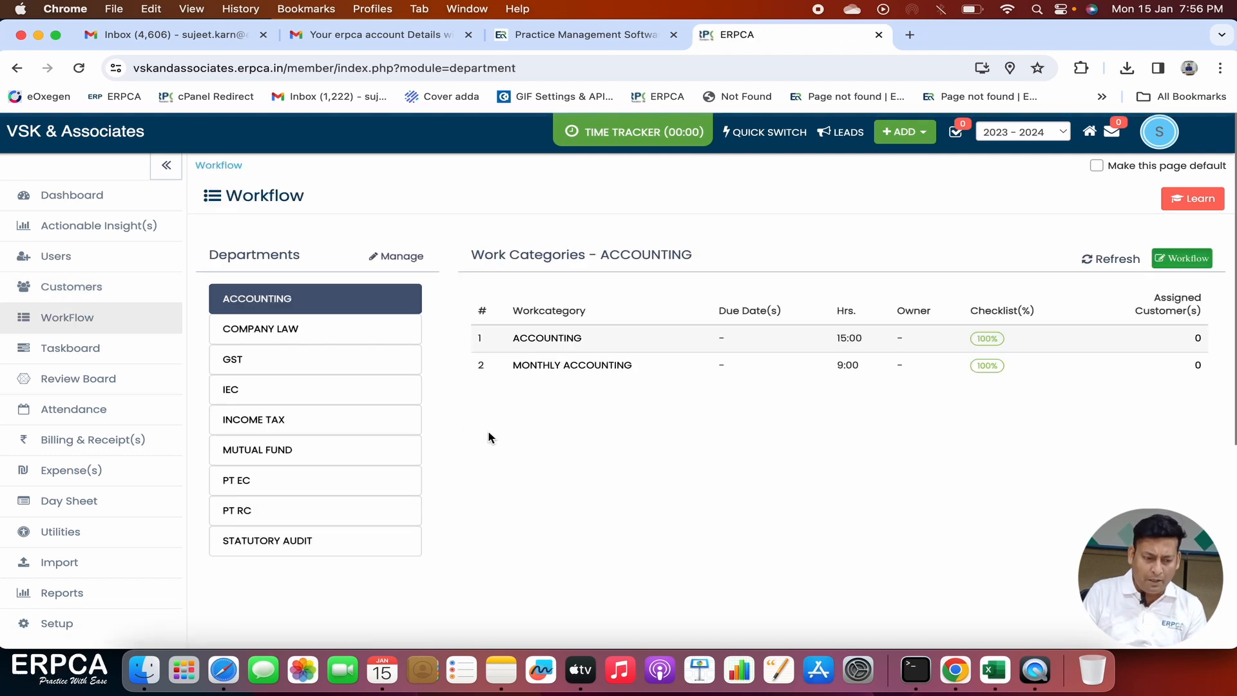
click(261, 330)
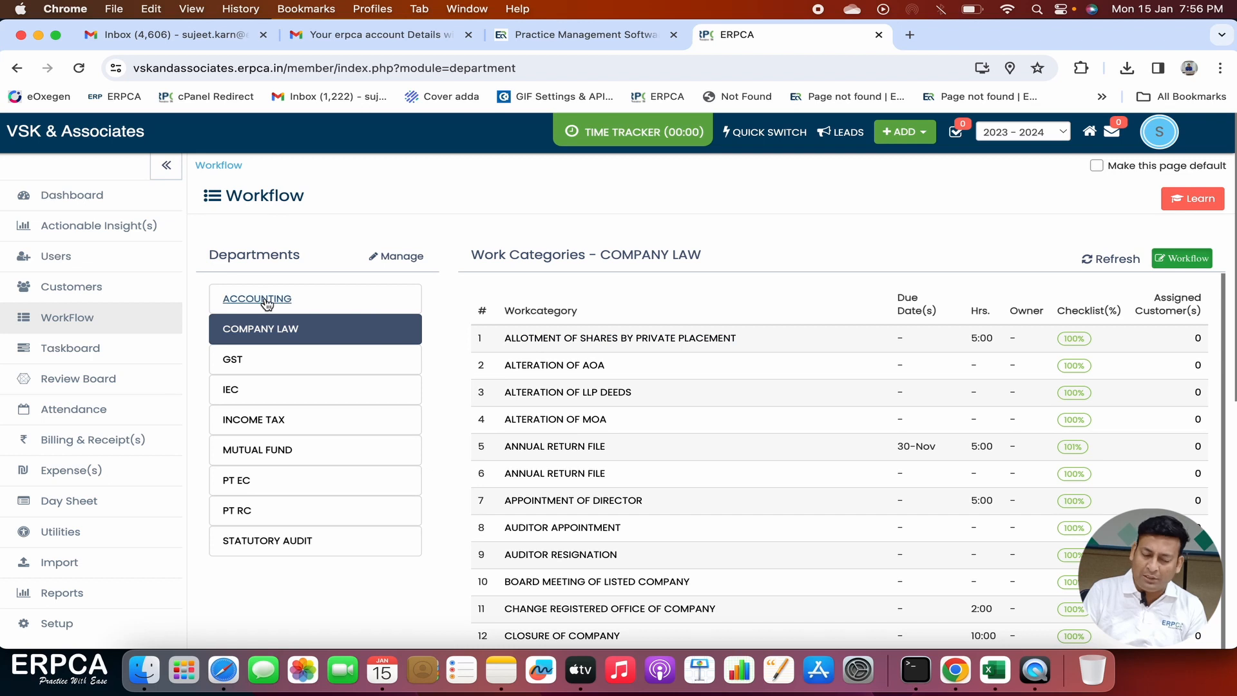
click(268, 303)
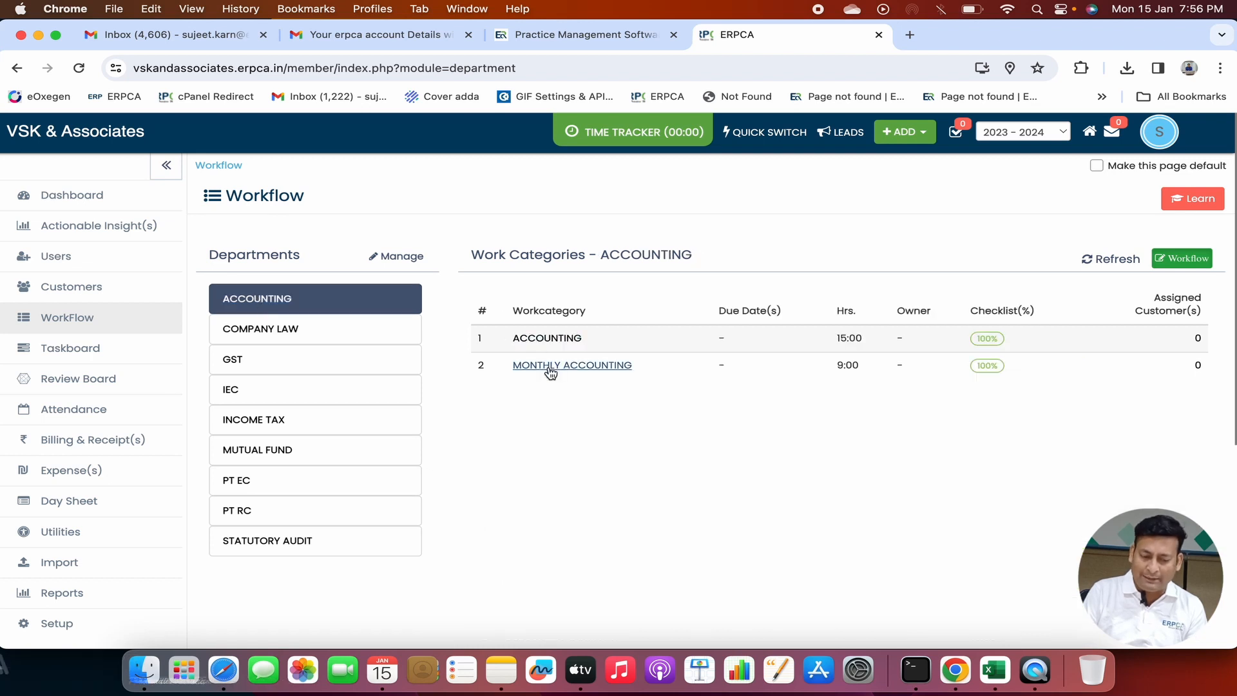
Step: Review the ACCOUNTING work category's checklist of required documents, activities and documents for upload, and close it
click(547, 341)
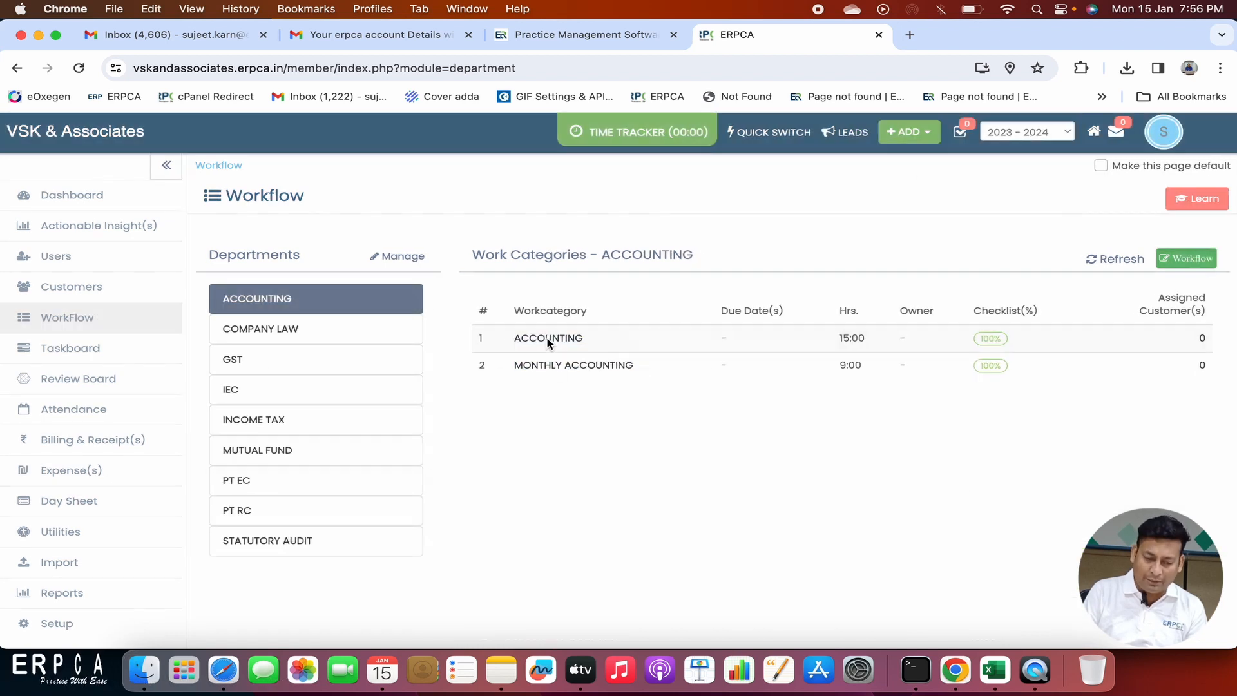
click(348, 232)
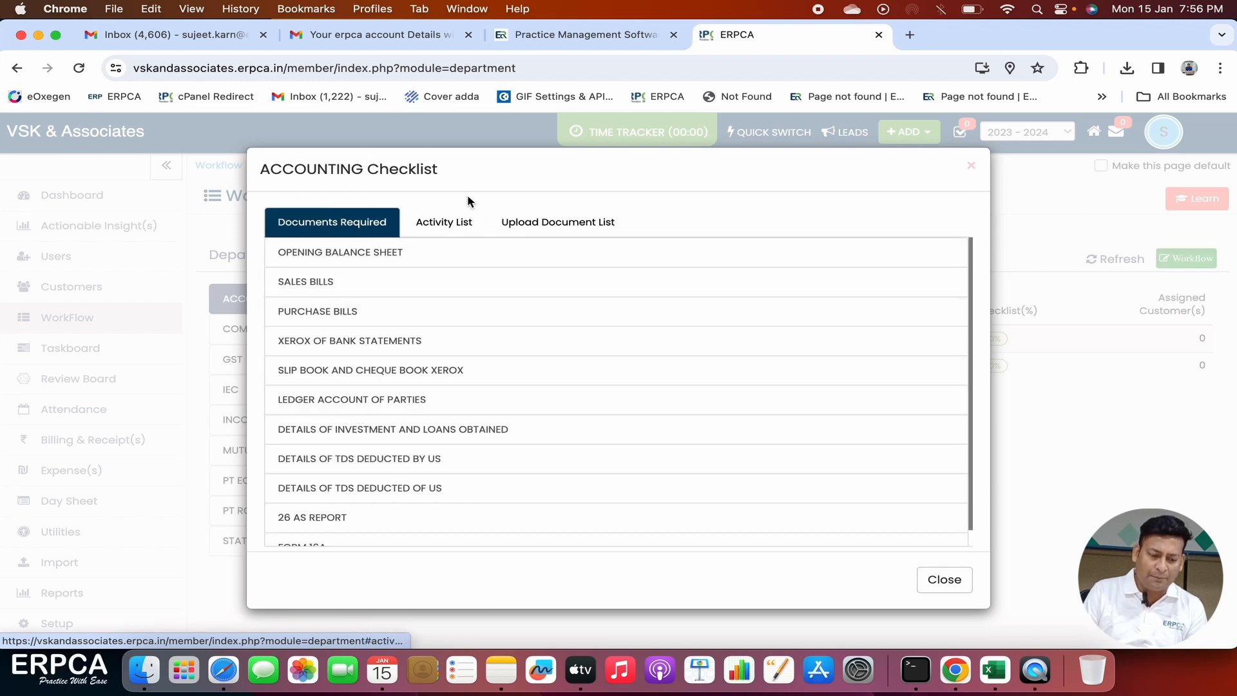
click(438, 233)
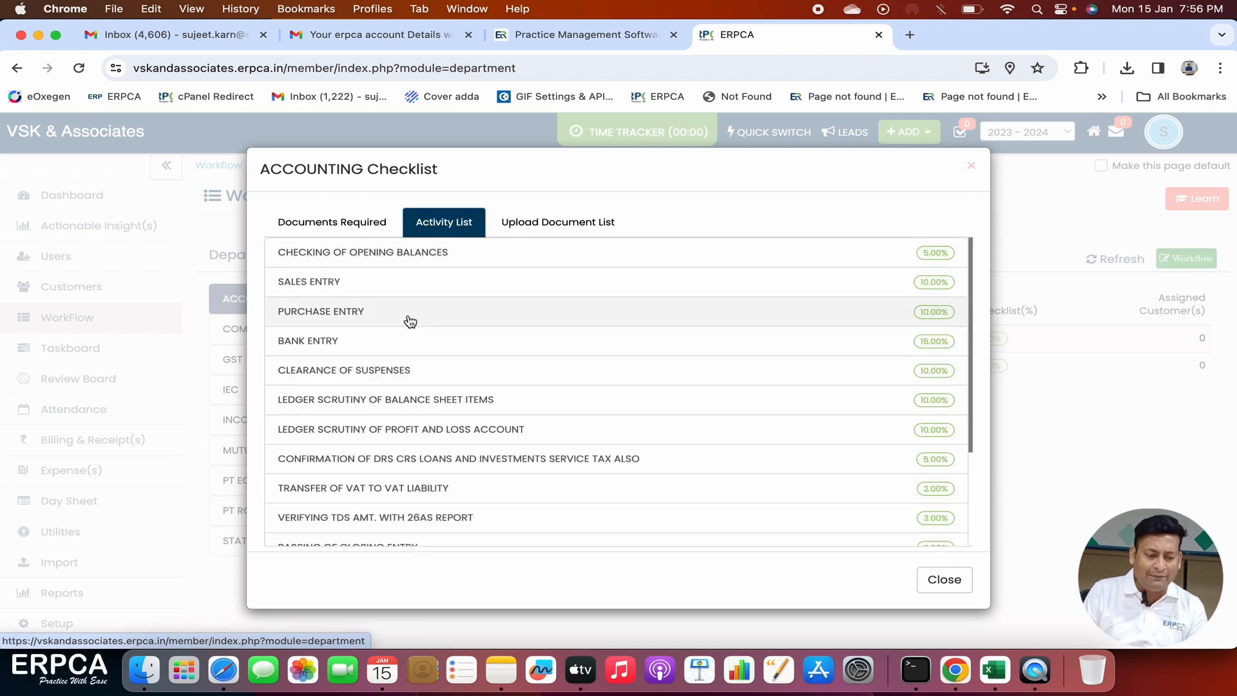
click(568, 227)
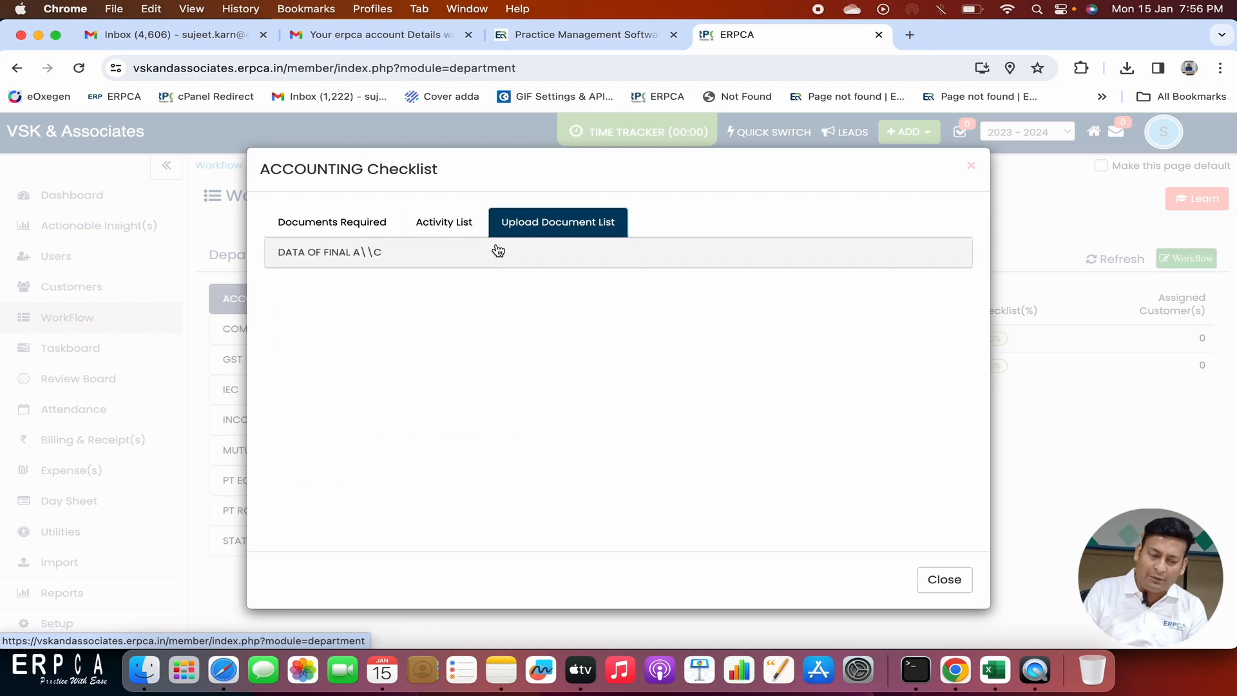
click(427, 228)
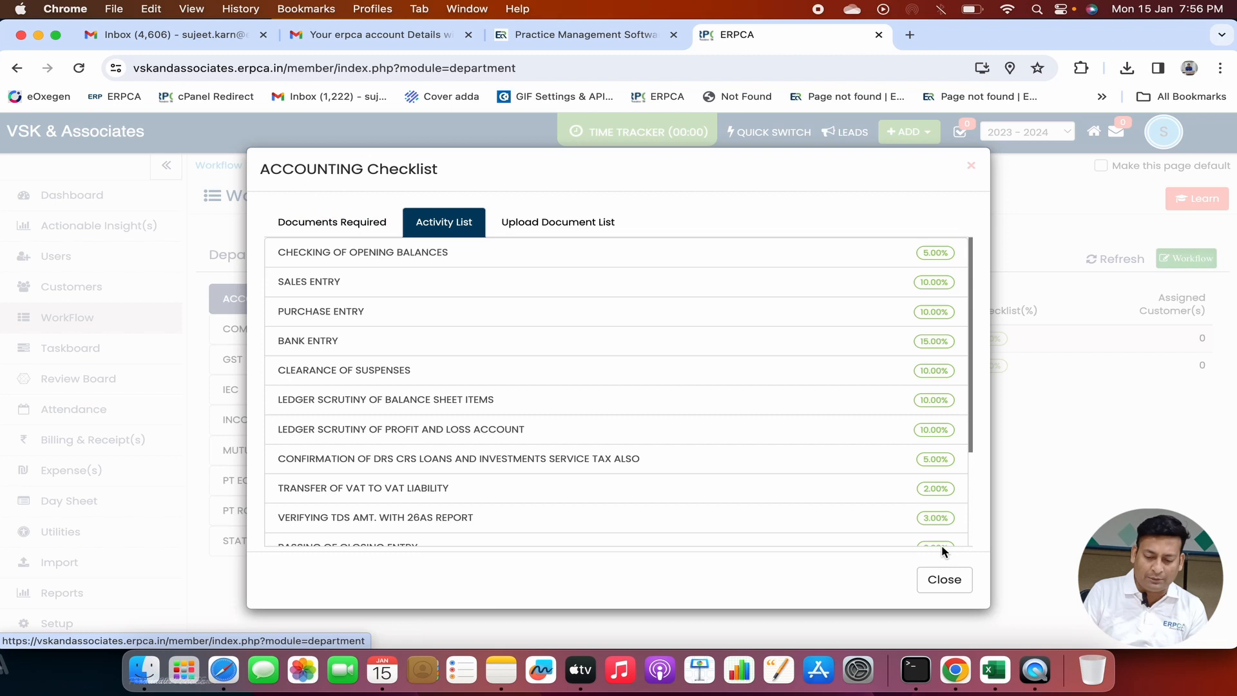
click(942, 580)
Step: Review the GST department's work categories and the required documents and activities in the GST RETURN FILLING-FORM 3B checklist
click(302, 369)
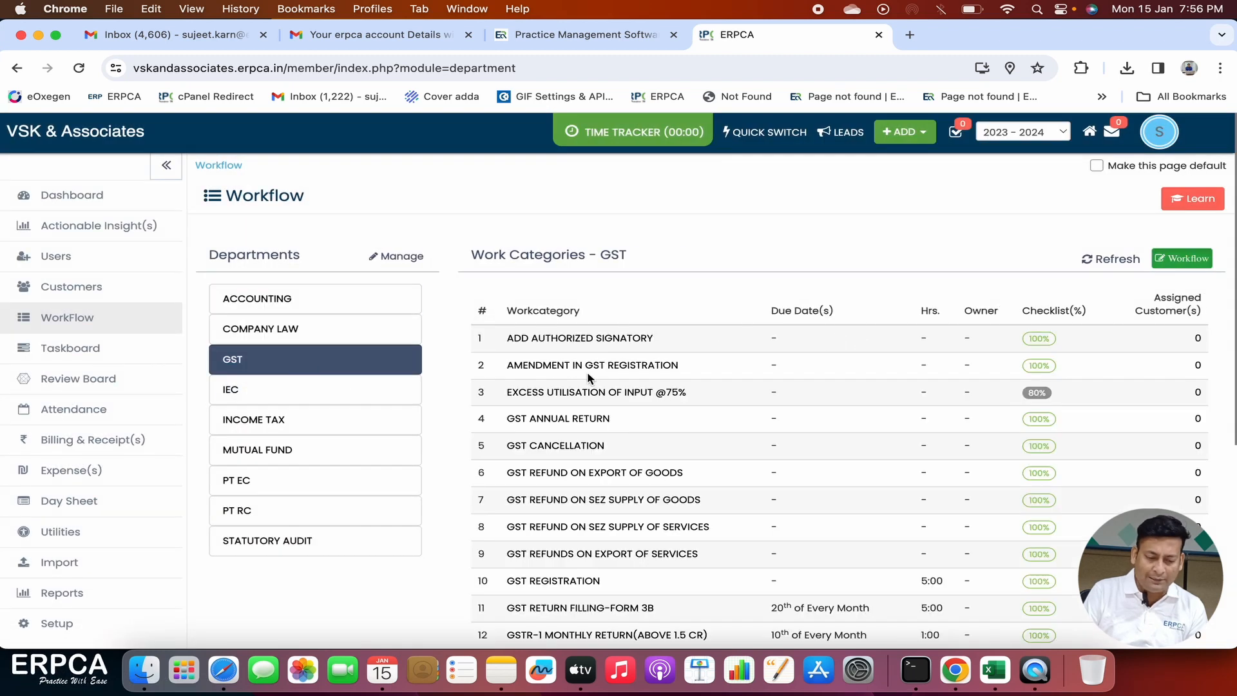
scroll(592, 467, down, 5)
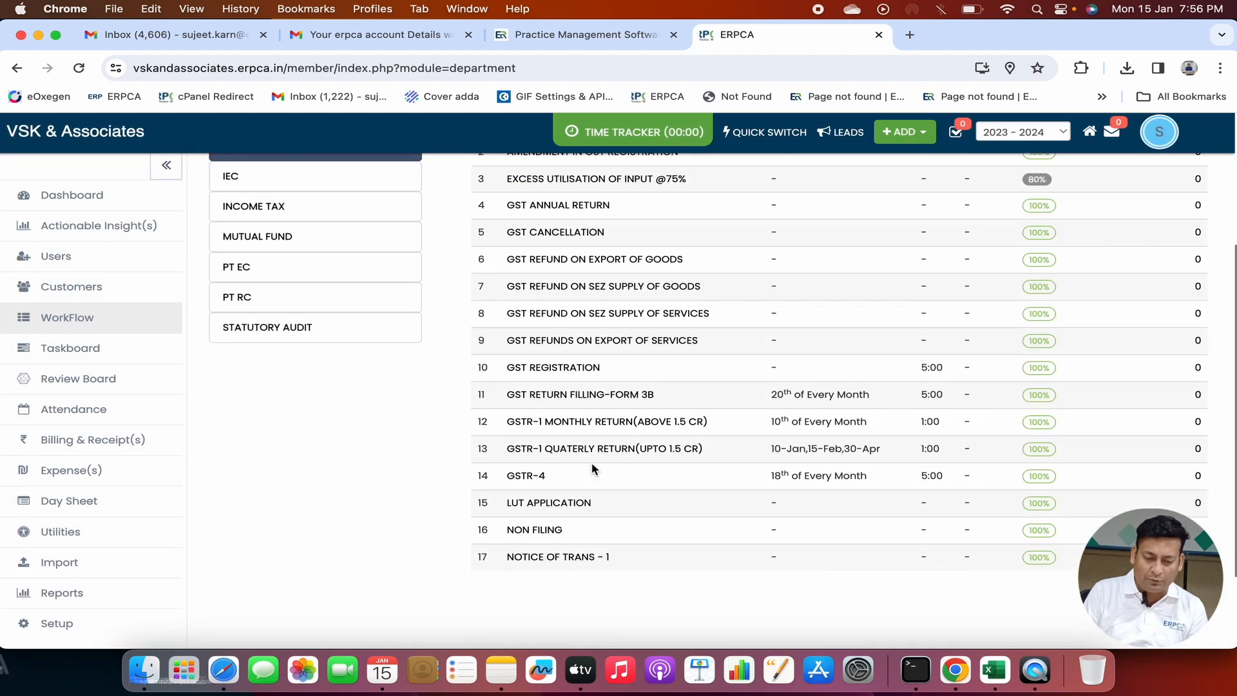
click(585, 429)
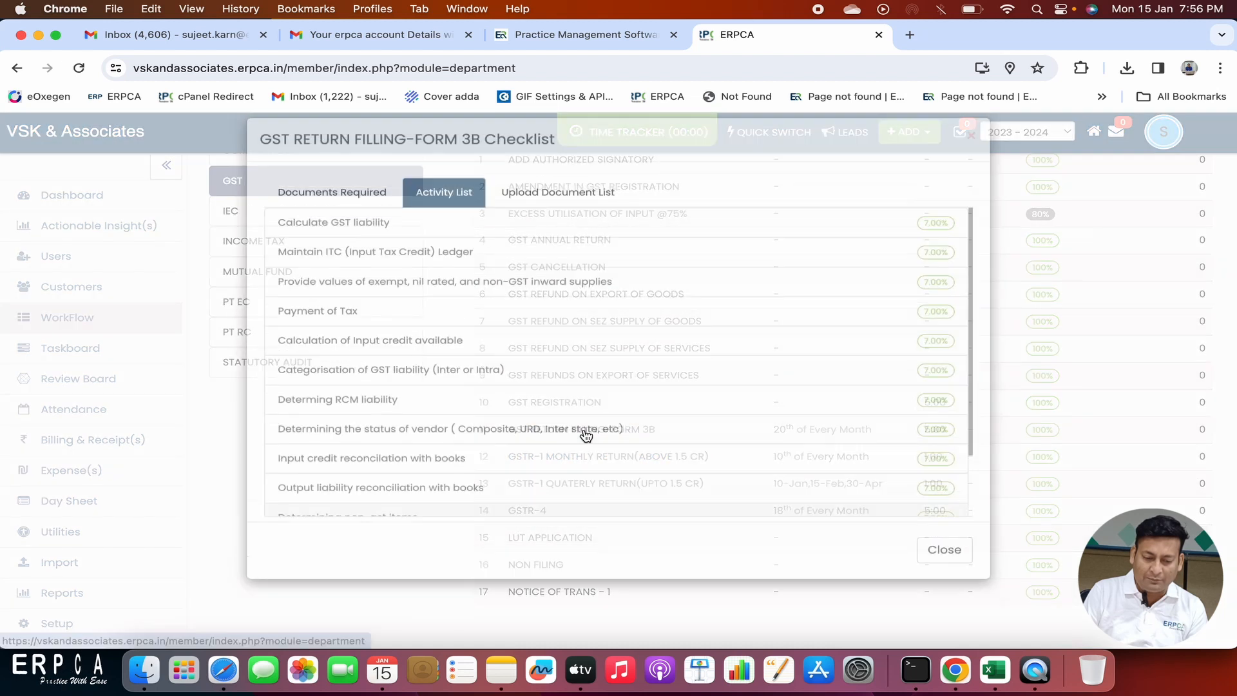
click(330, 221)
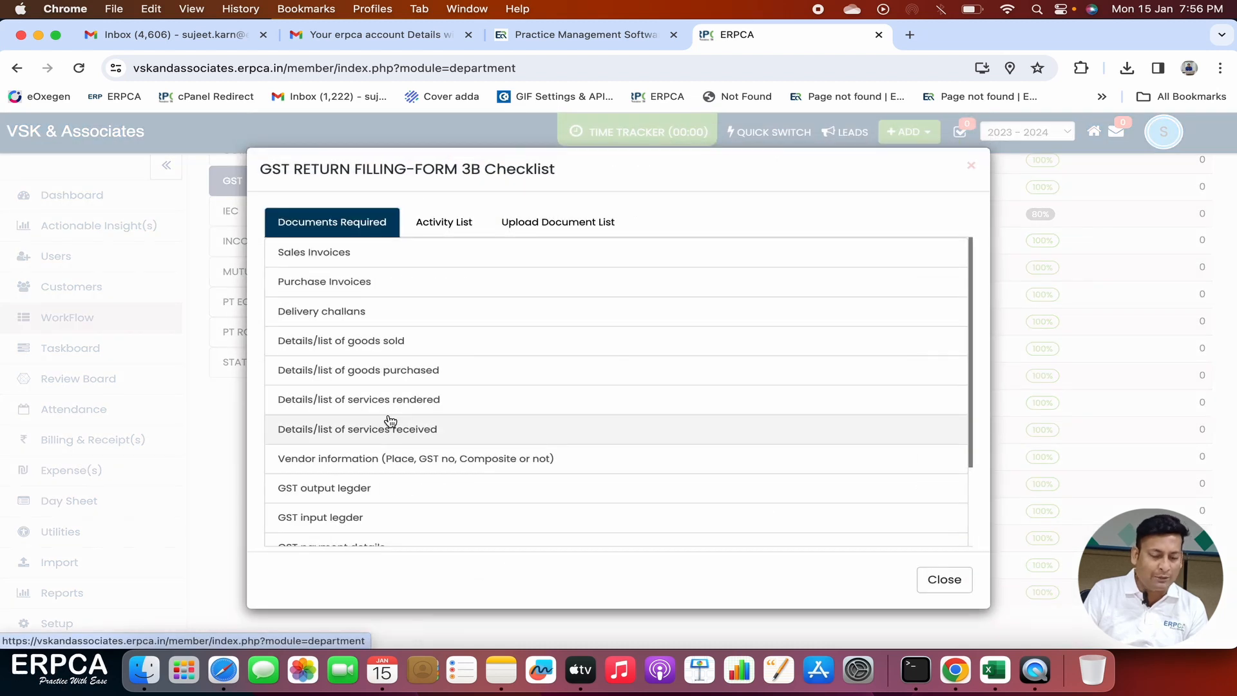
click(454, 215)
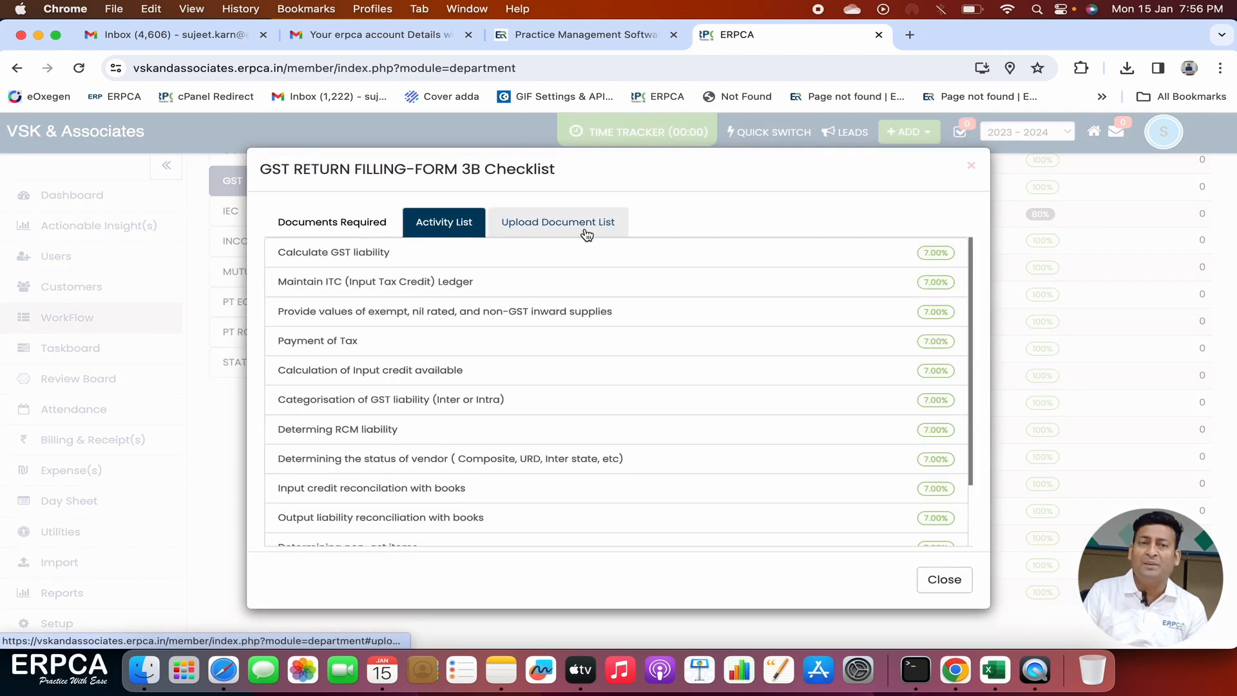
click(931, 582)
scroll(547, 436, up, 3)
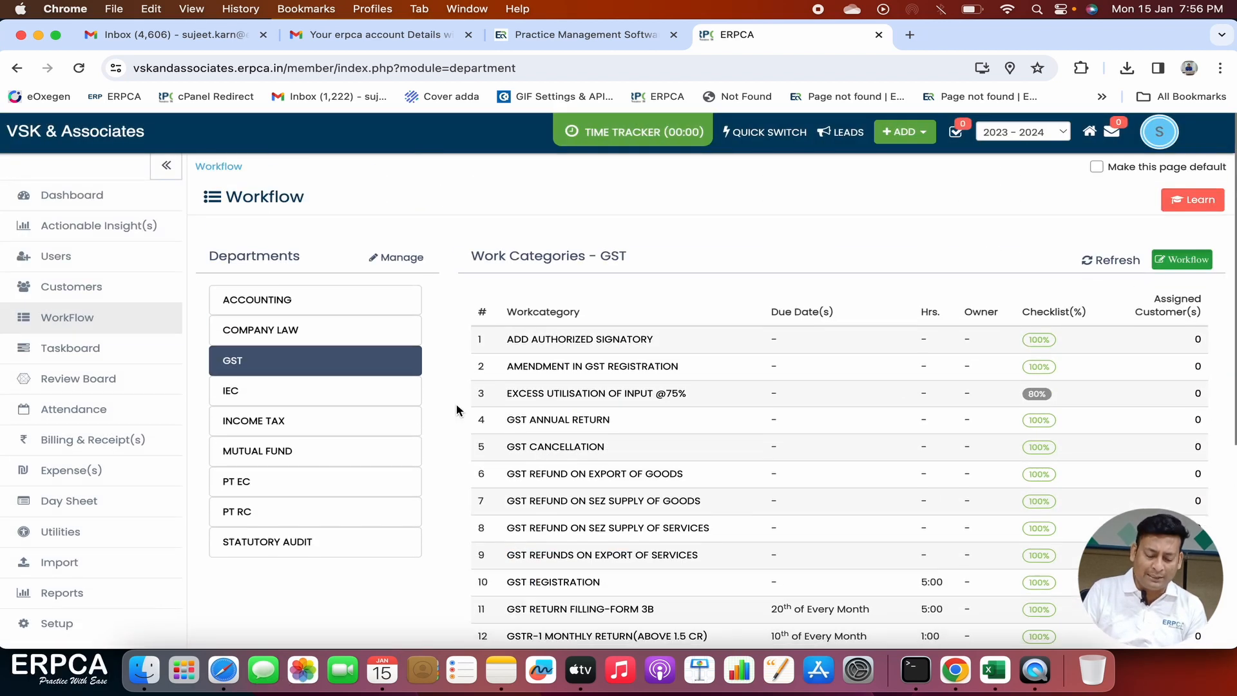
Step: Go to the customer import page and read its detailed and minimal import formats and the notes
click(98, 294)
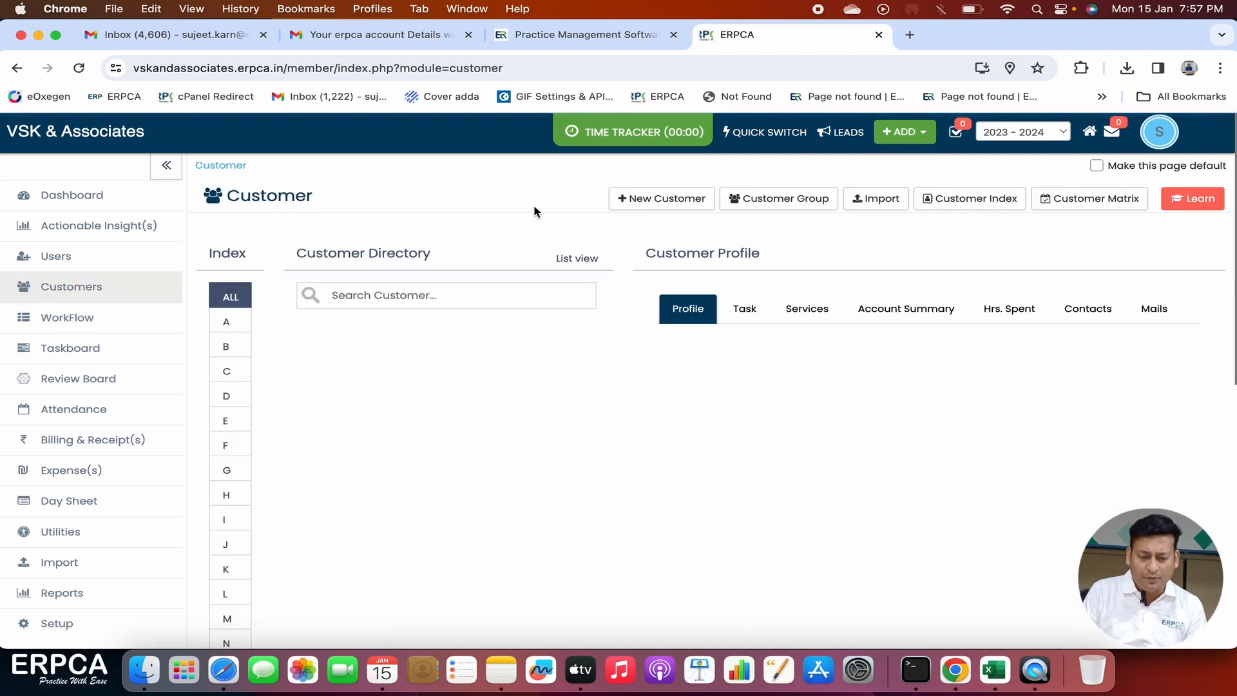
click(582, 260)
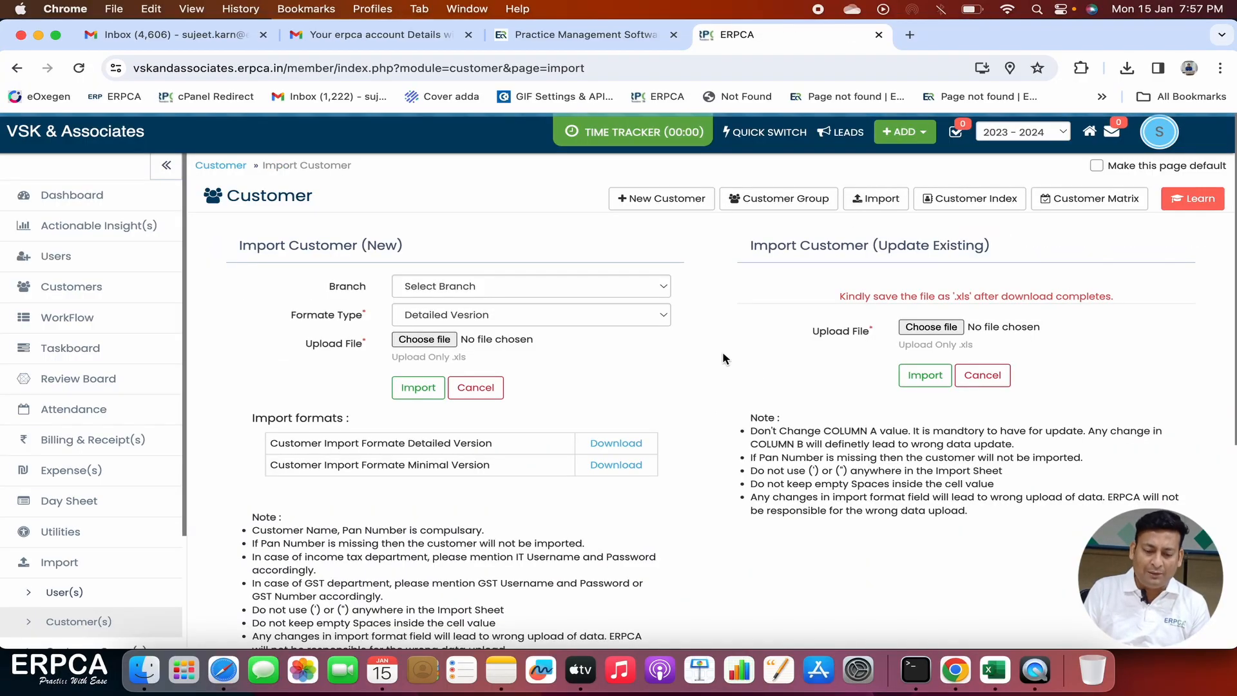
scroll(721, 351, down, 1)
scroll(723, 359, down, 2)
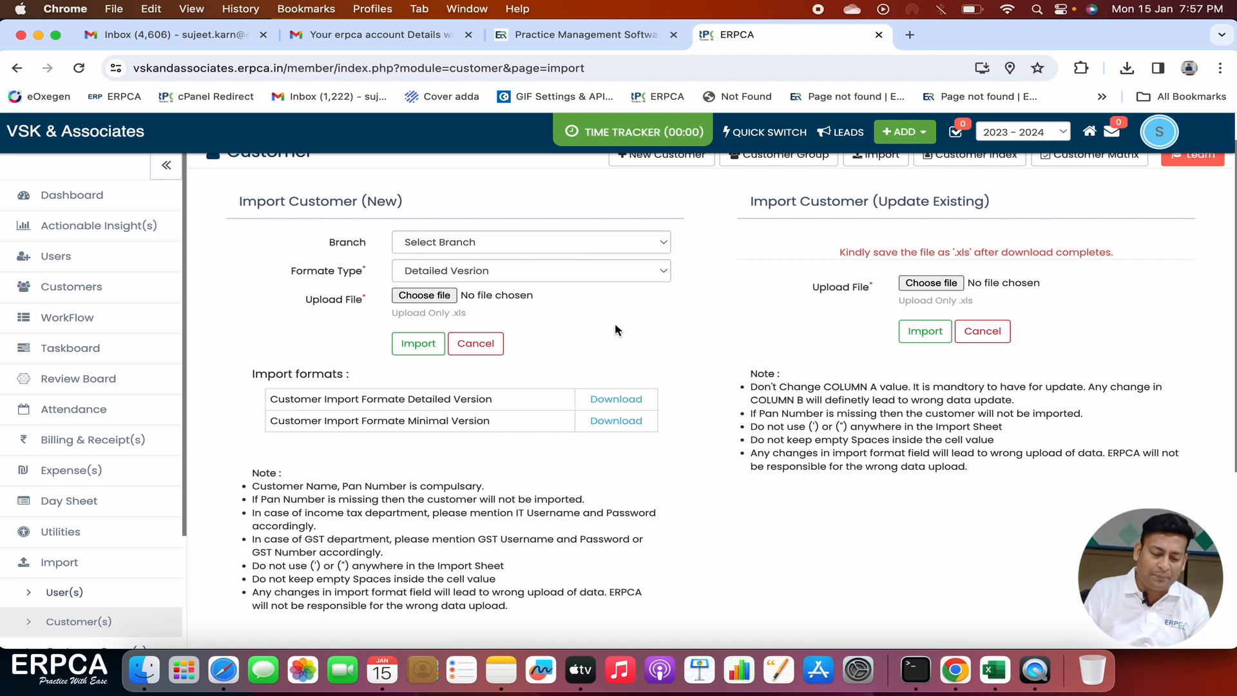
scroll(615, 323, up, 1)
scroll(614, 323, down, 3)
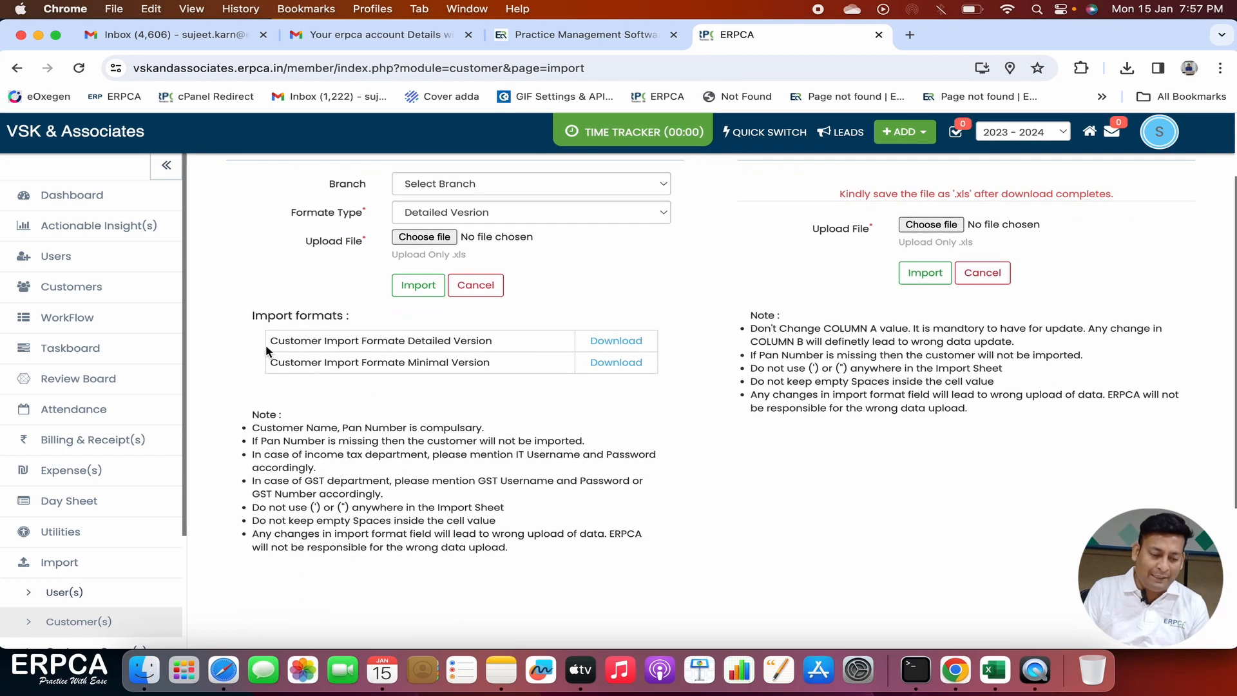
click(498, 340)
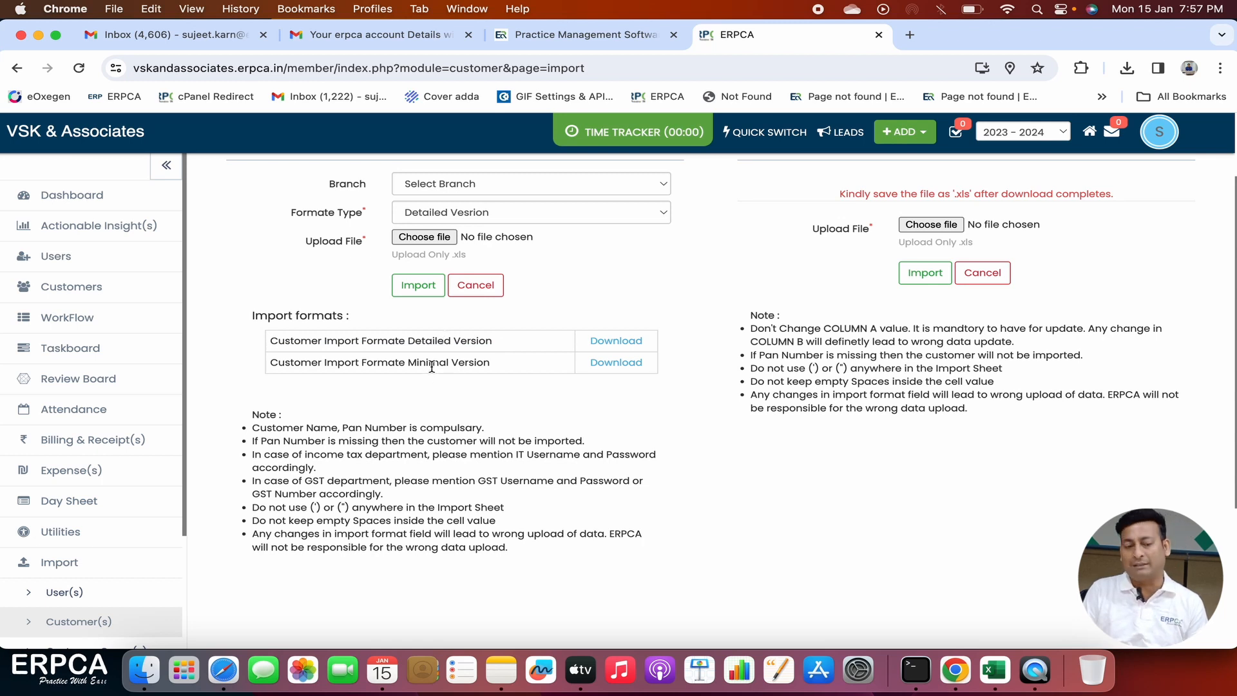
scroll(449, 407, up, 2)
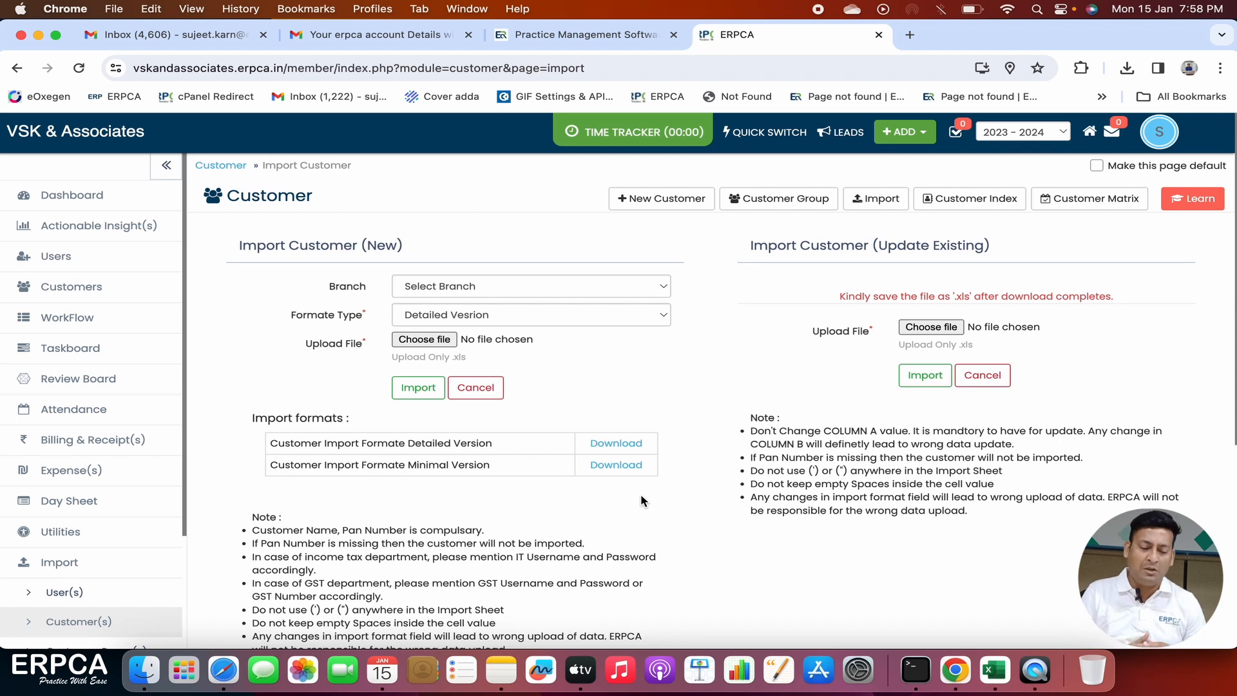
Step: Set the new customer import to the Default Branch with the Detailed Vesrion format type
click(611, 293)
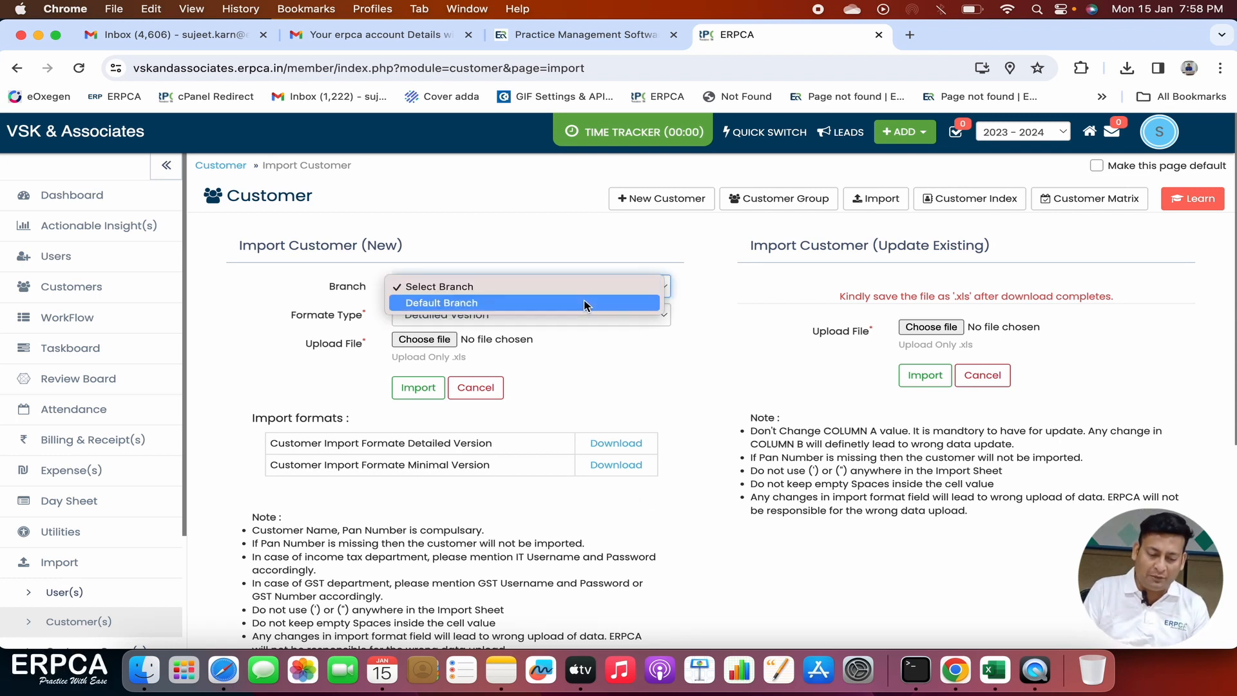
click(584, 301)
click(593, 316)
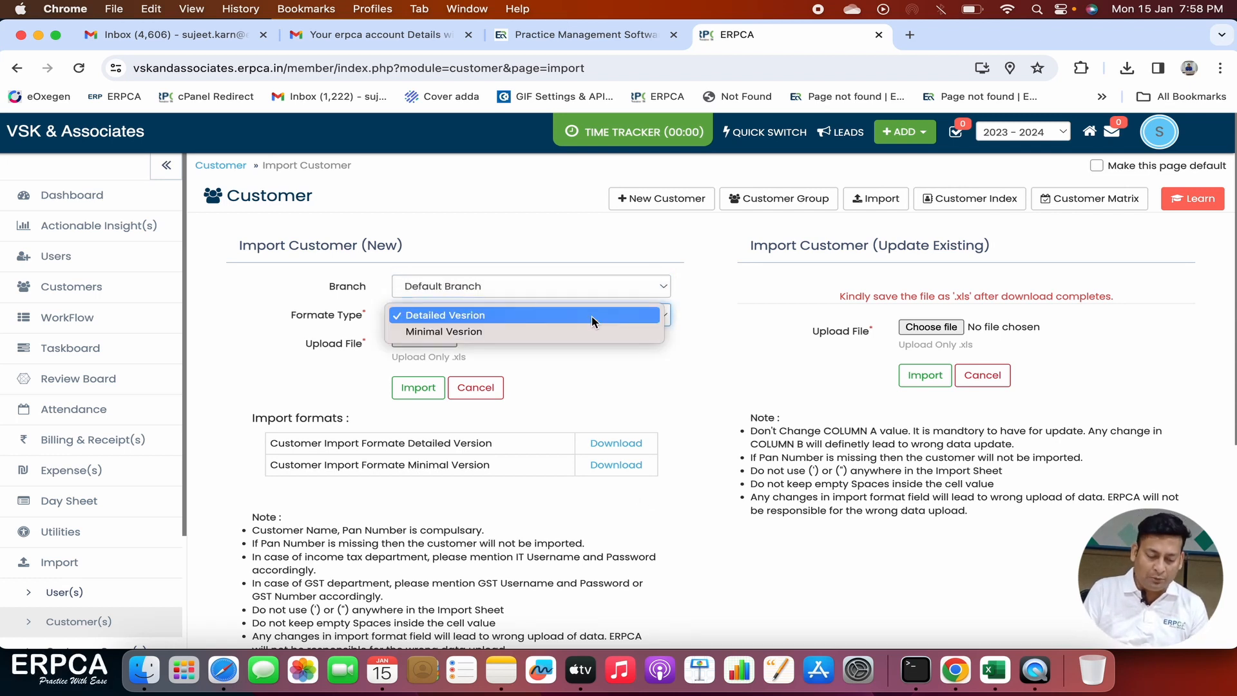
click(584, 315)
scroll(592, 360, down, 1)
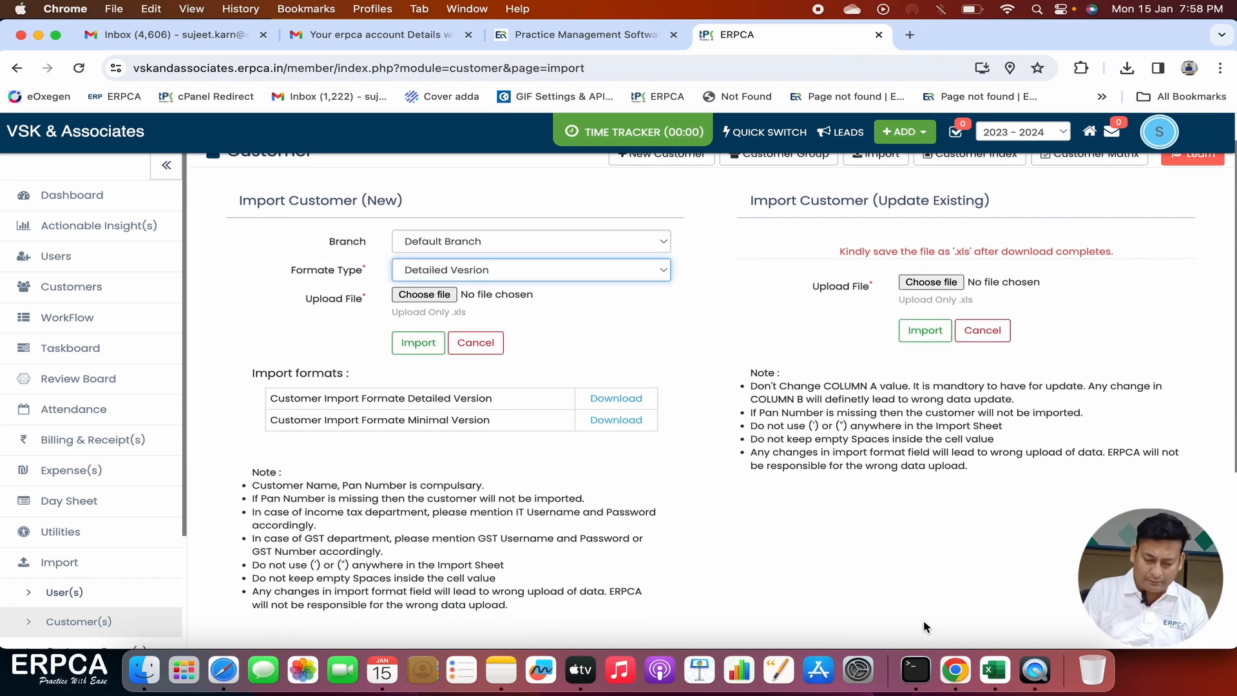
Step: Switch to Excel, close User-Format.xls, and open customer-import-format.xls from the ERPCA Import Format folder in Finder
click(990, 672)
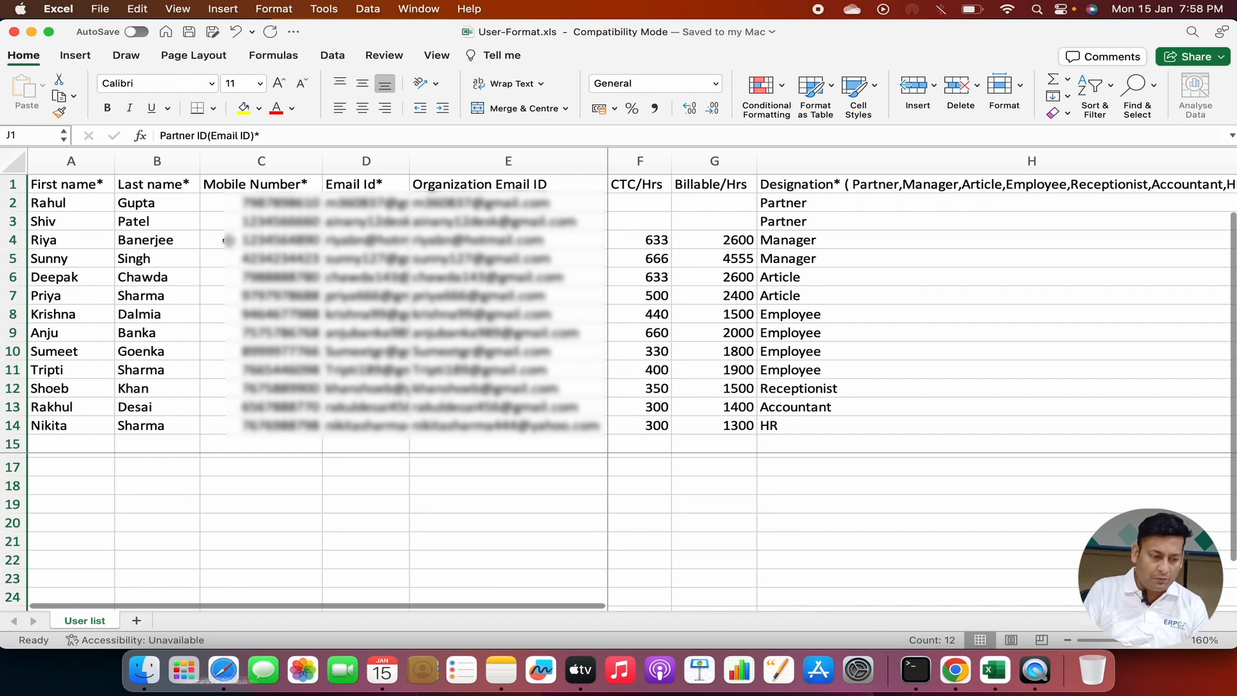
click(13, 32)
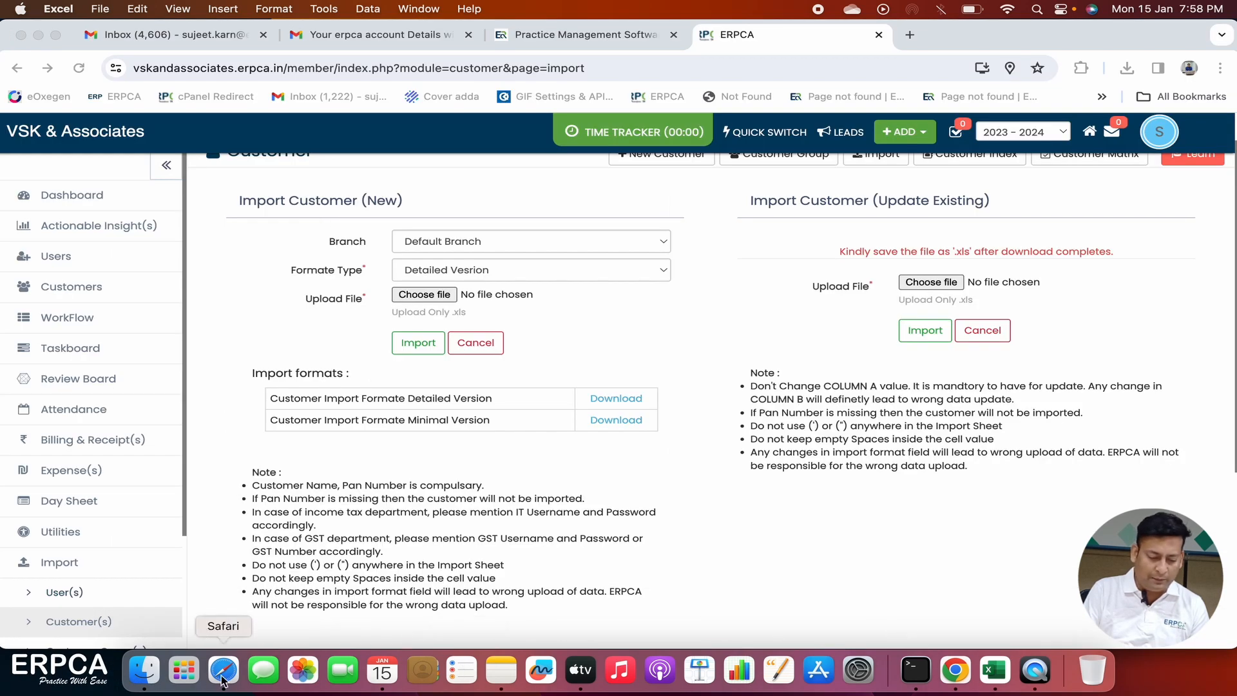
click(144, 670)
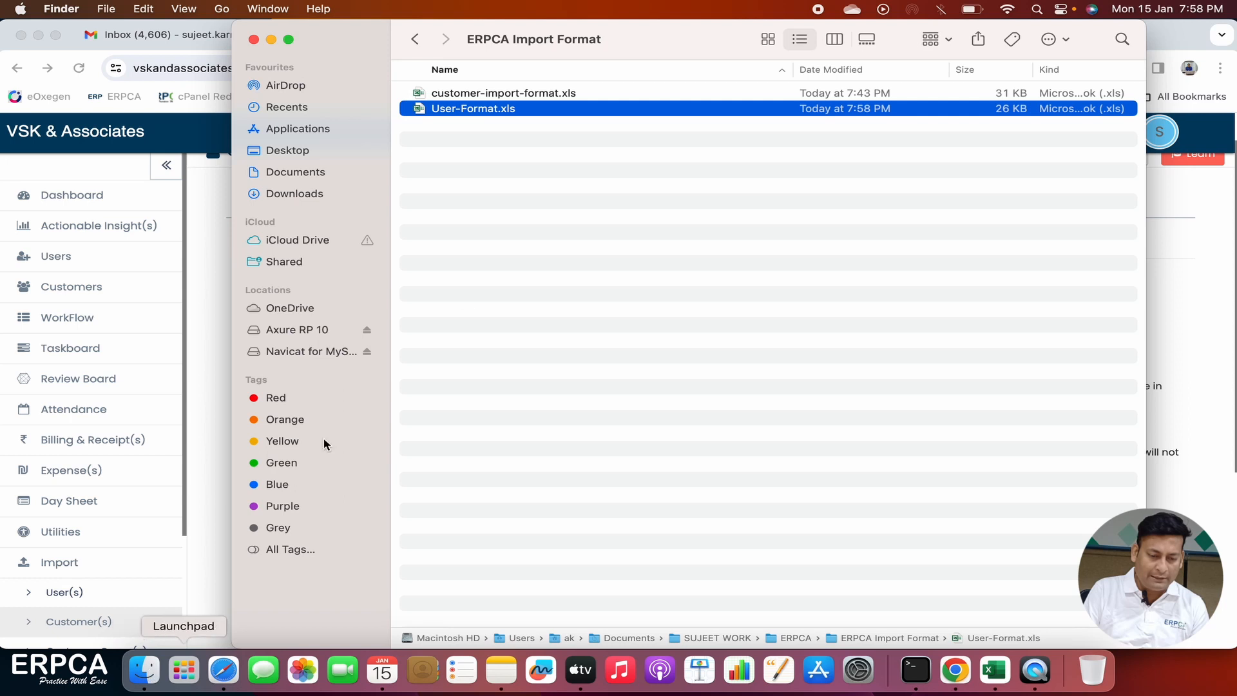
double_click(494, 97)
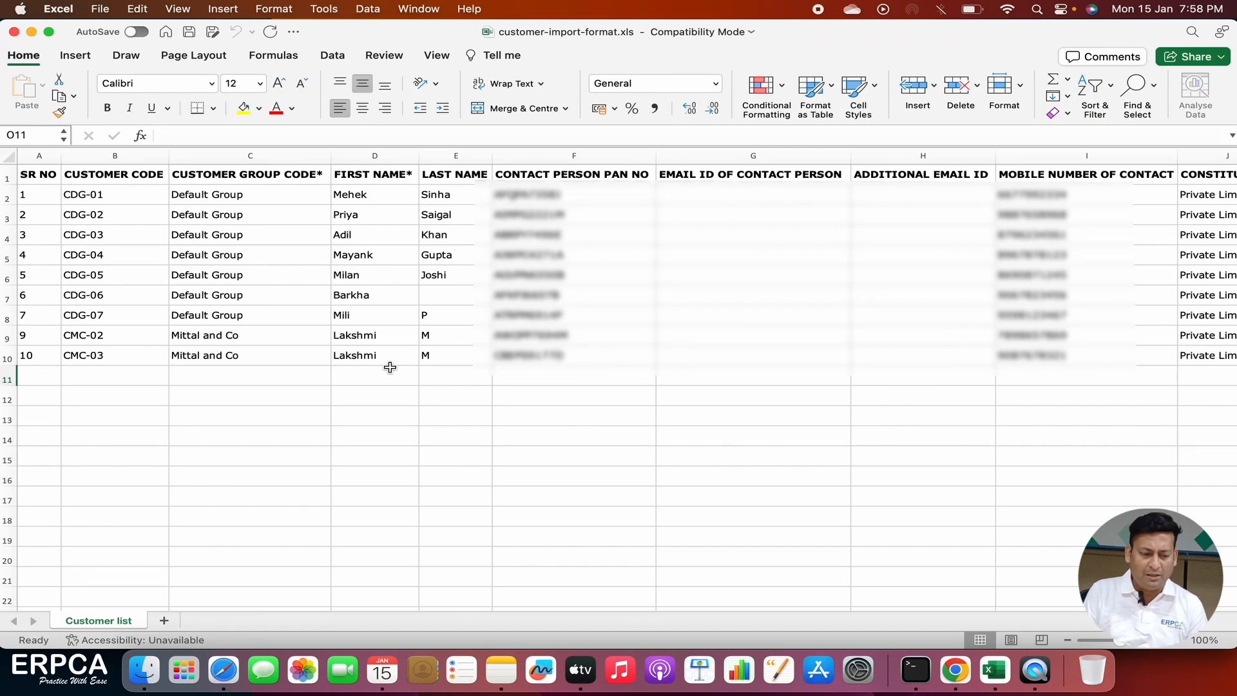
Step: Examine the customer list's sample rows and its CUSTOMER CODE and CUSTOMER GROUP CODE columns
click(389, 363)
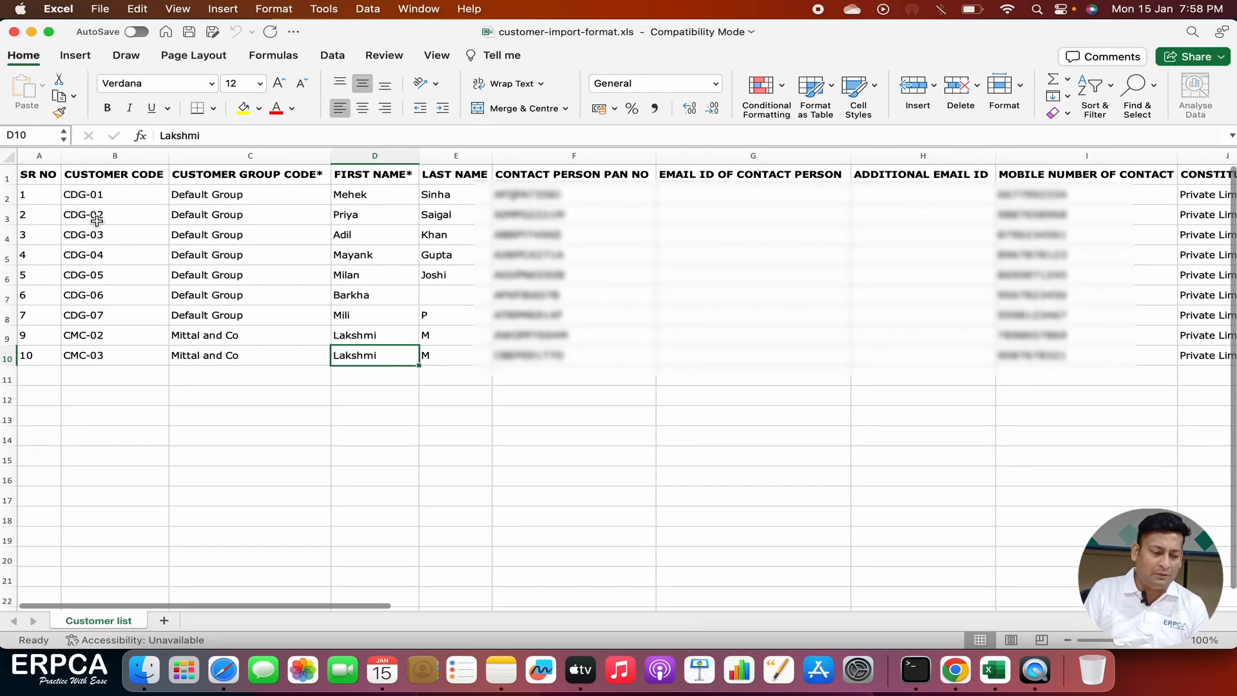
click(131, 169)
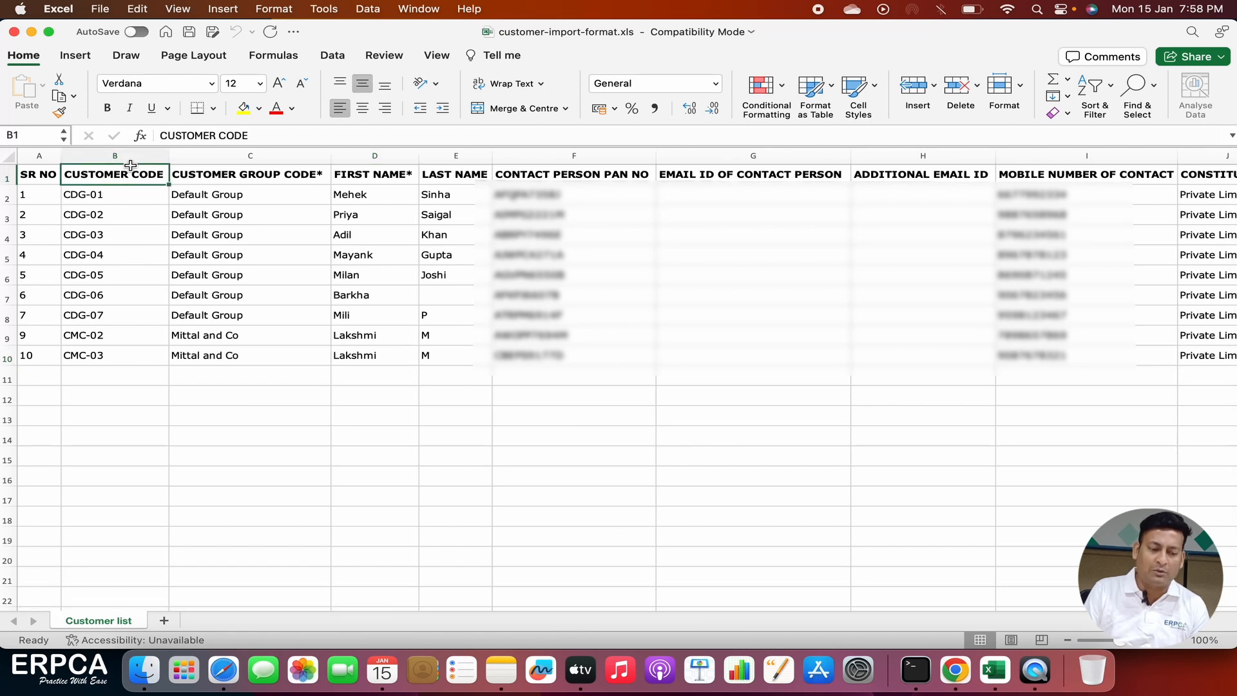
click(272, 151)
click(138, 155)
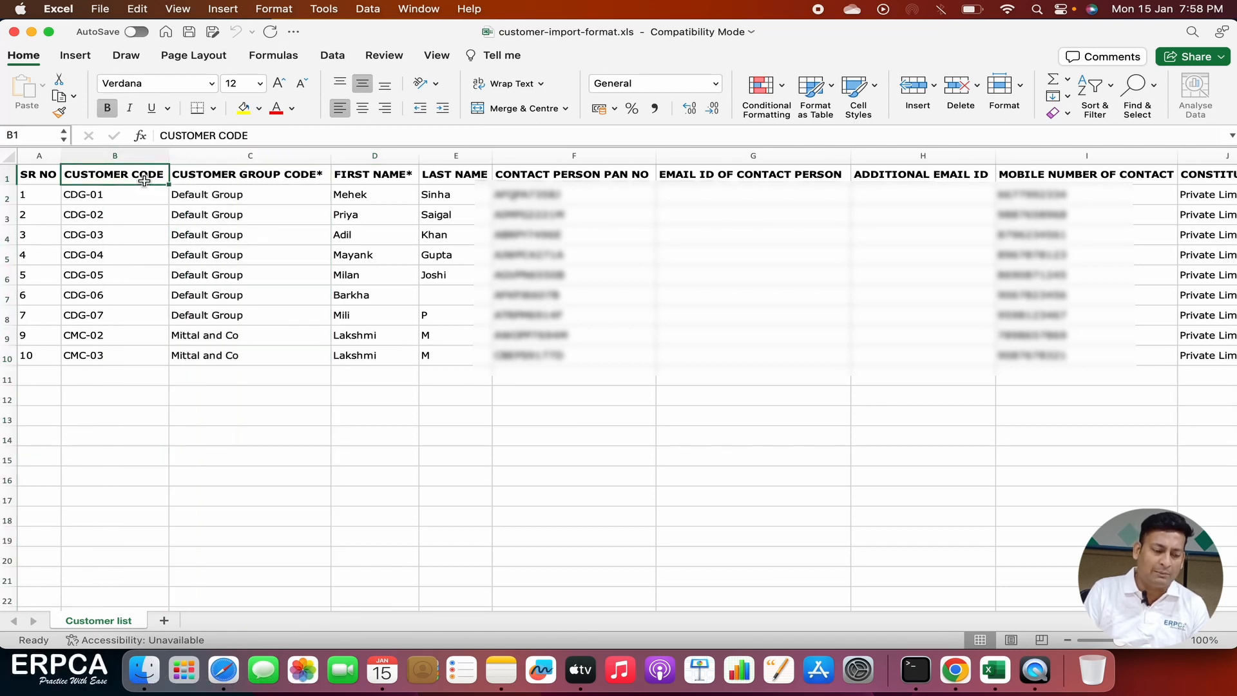